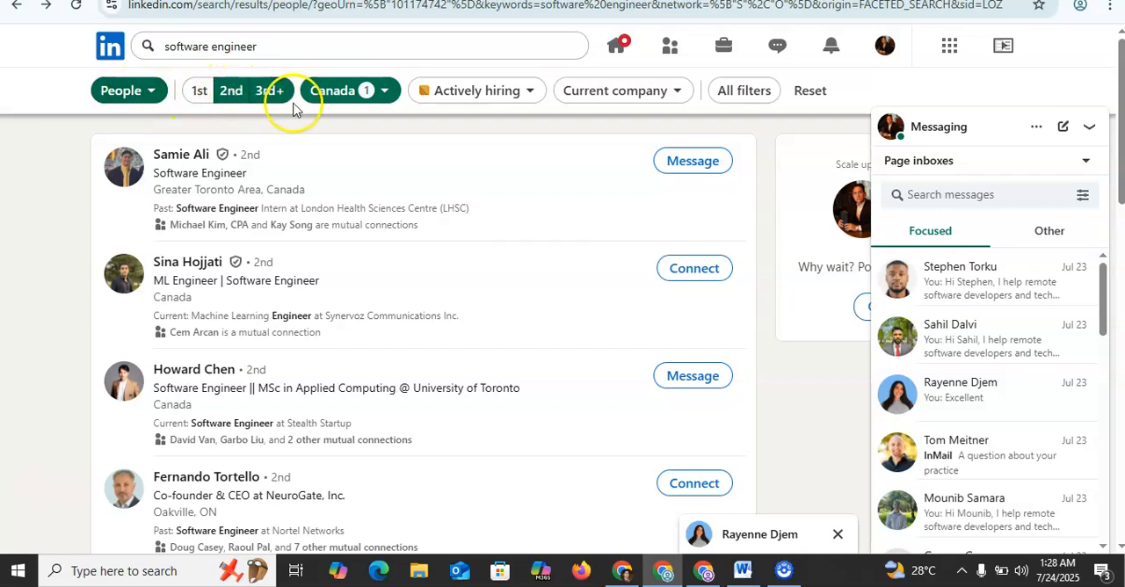
Step: Examine the full set of people filters for the software engineer search, from connections down to industry, and close them
click(715, 93)
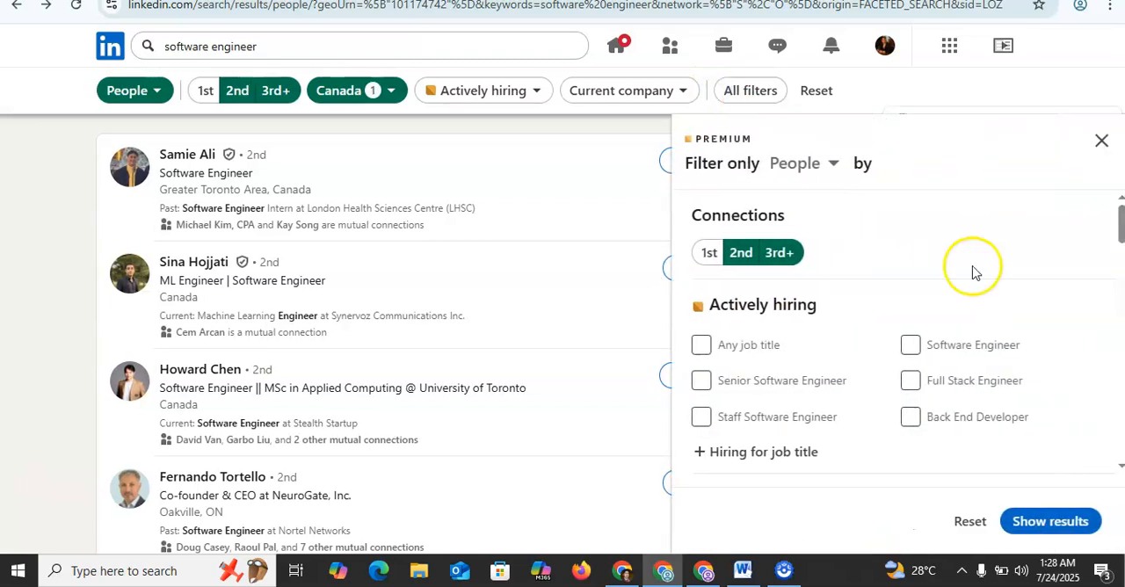
scroll(1121, 314, down, 3)
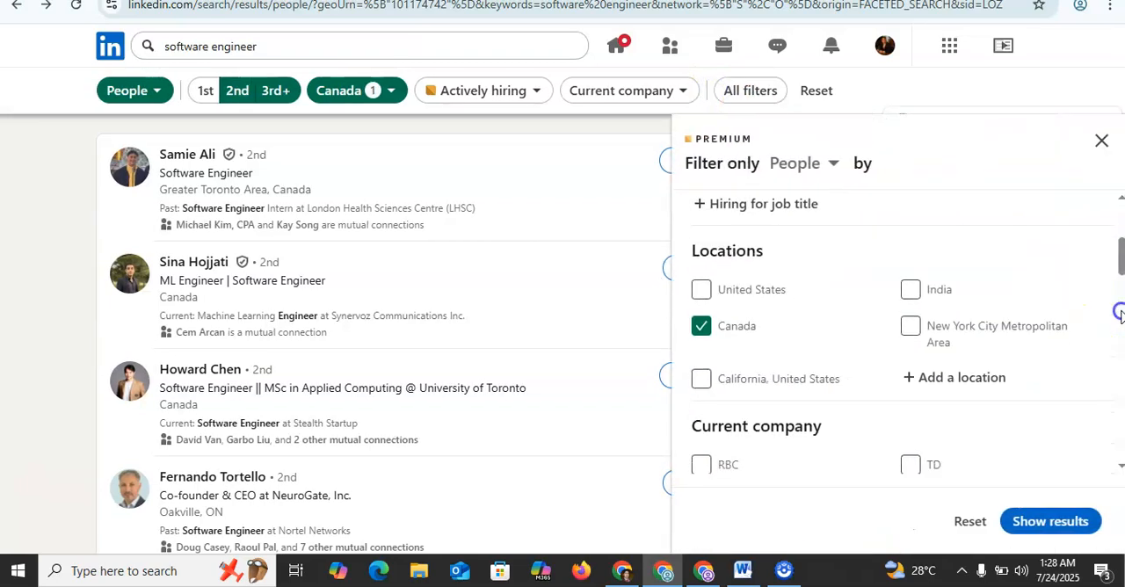
scroll(1120, 315, down, 3)
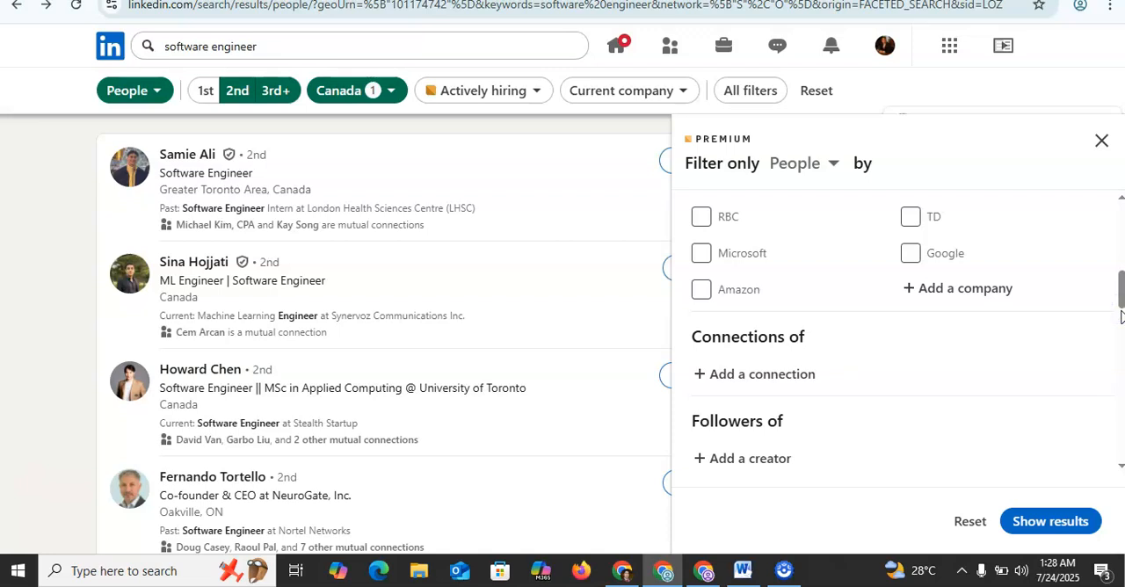
scroll(1120, 314, down, 3)
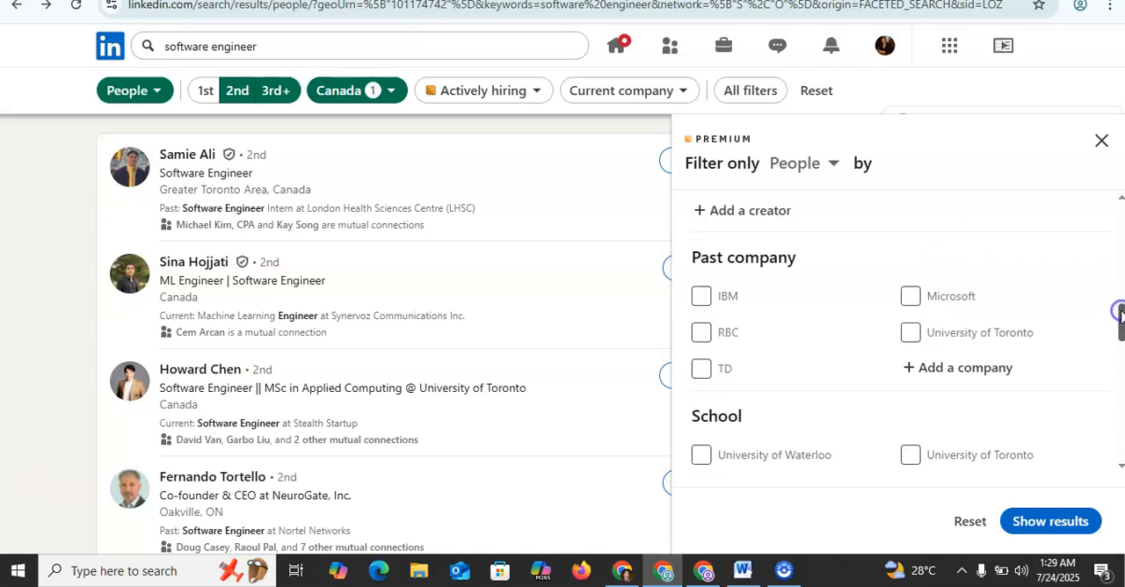
scroll(1117, 379, down, 3)
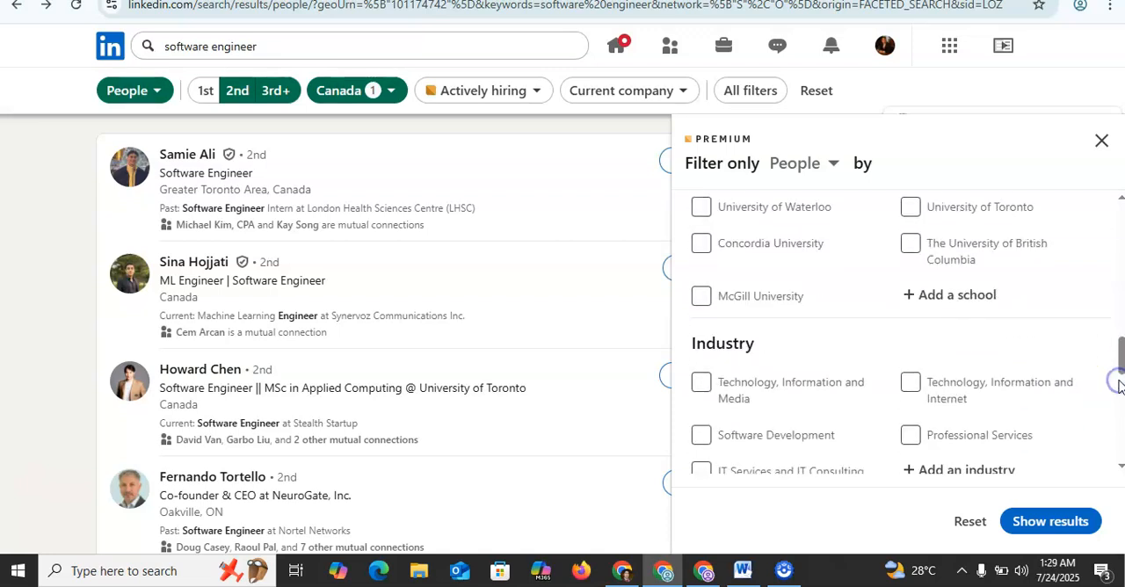
click(1100, 144)
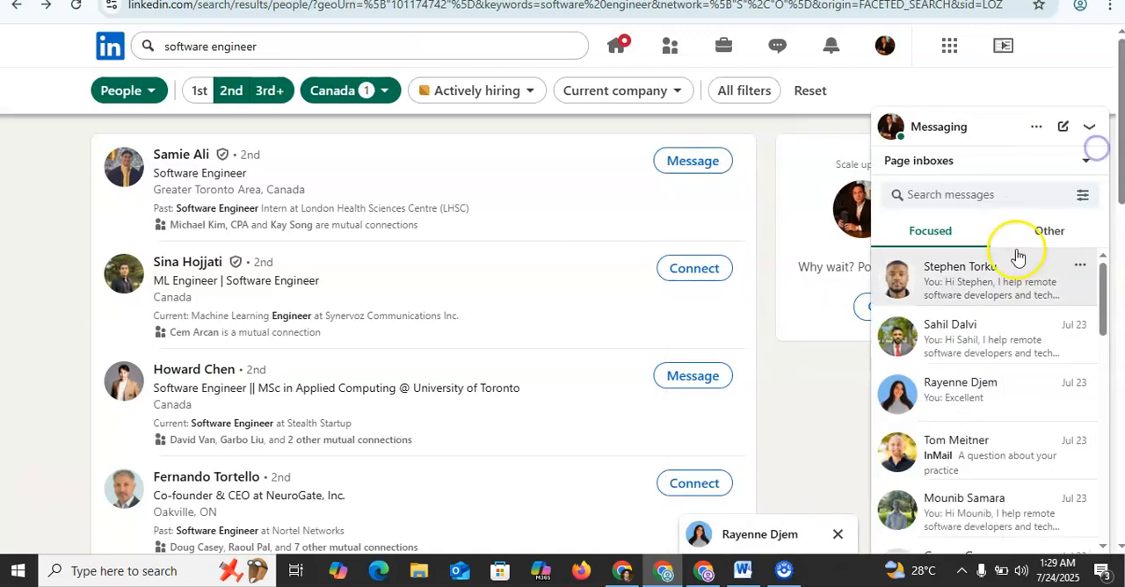
Step: Switch to Sales Navigator, open the lead filters and look through the available filter categories
click(703, 570)
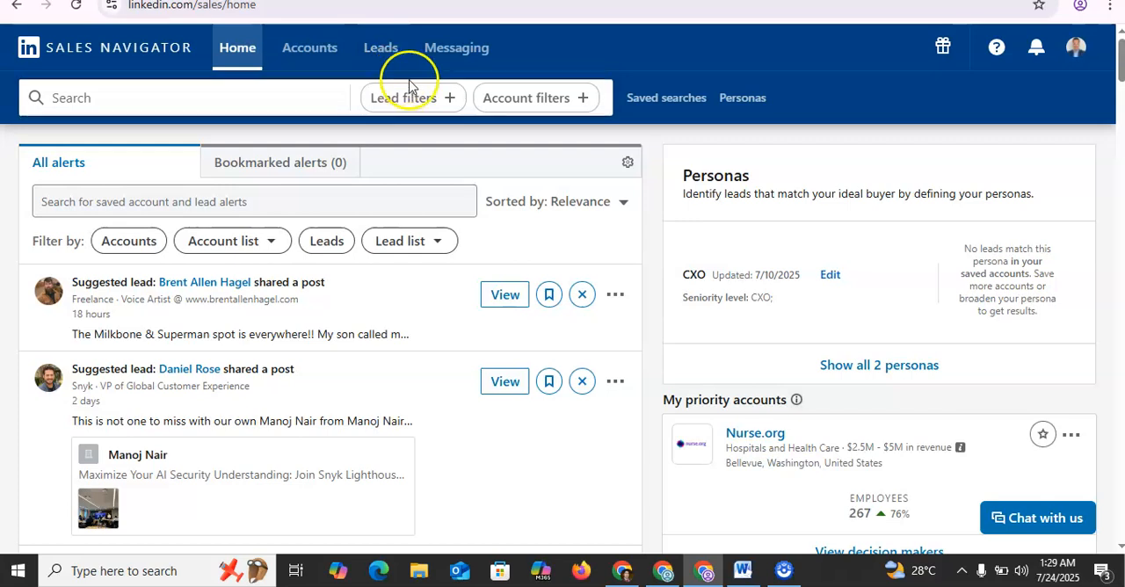
click(421, 103)
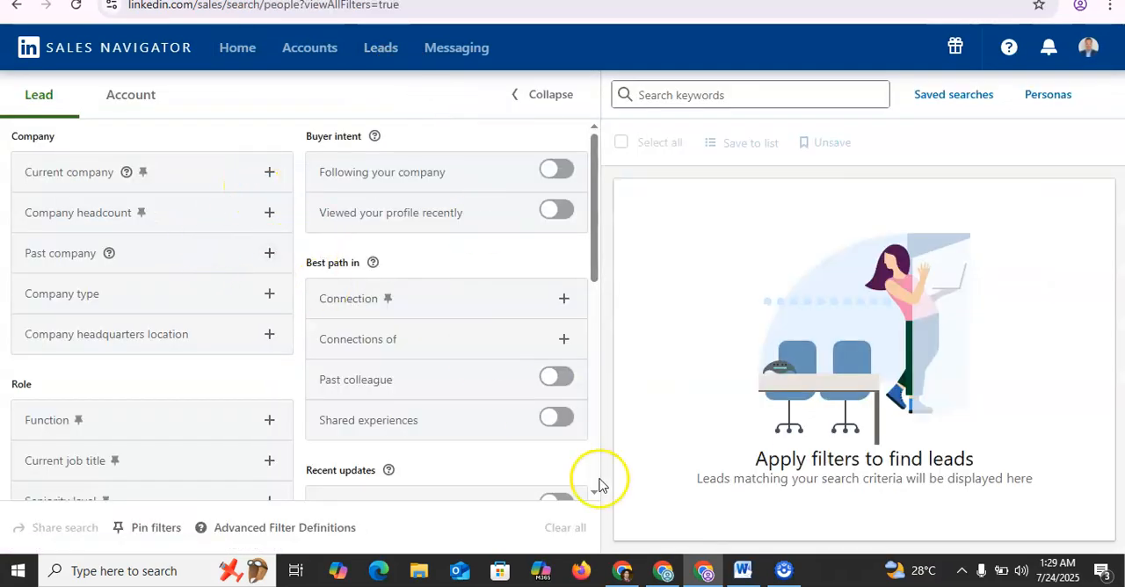
drag(596, 498, 596, 498)
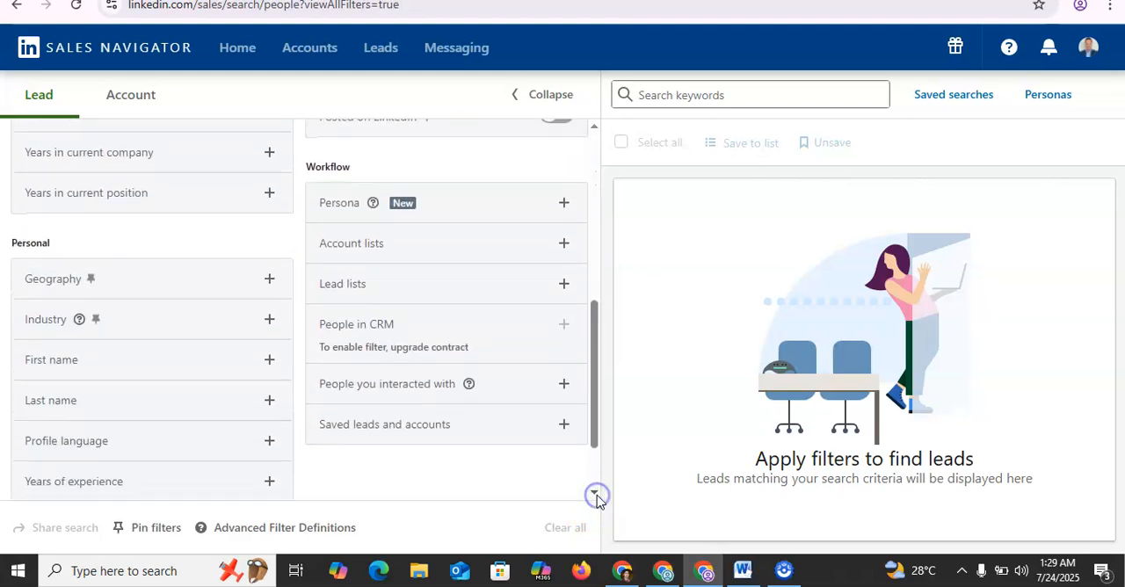
drag(594, 127, 595, 132)
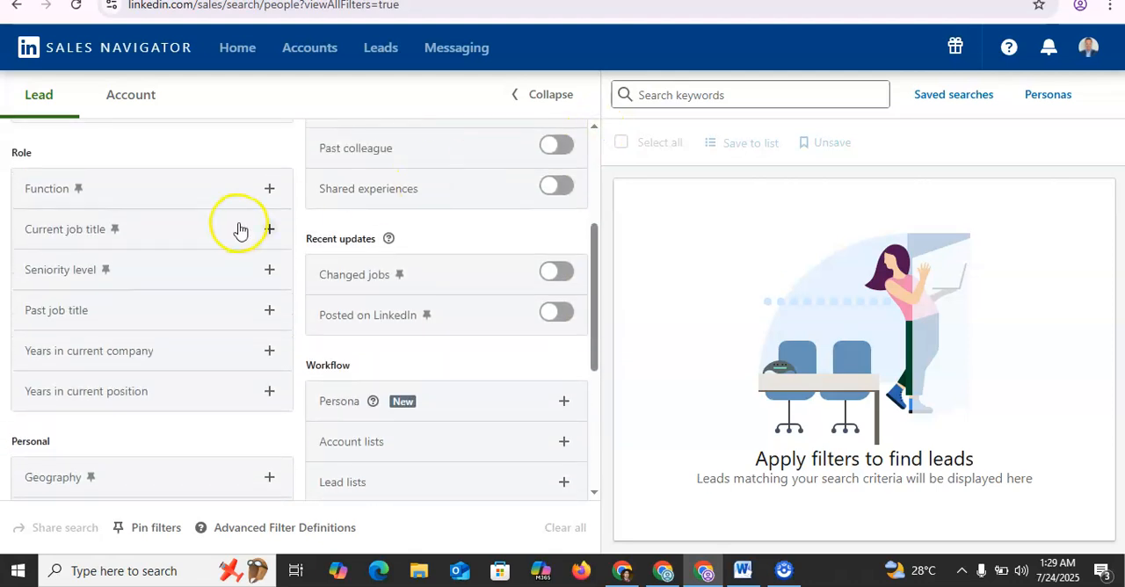
Step: Filter the leads to include Software Engineer as current job title and Canada as geography
click(238, 227)
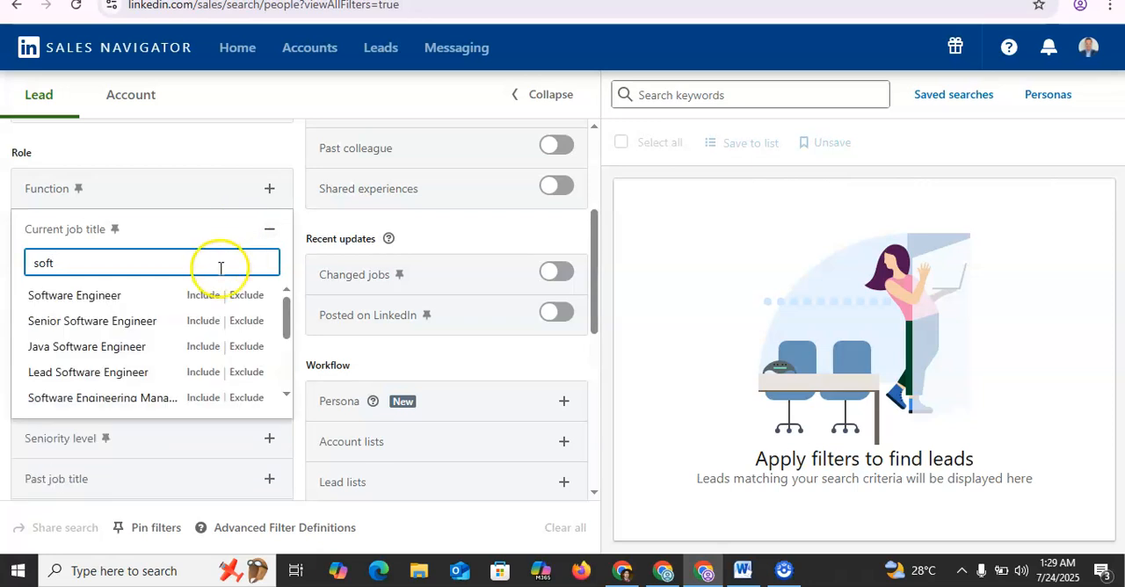
click(209, 297)
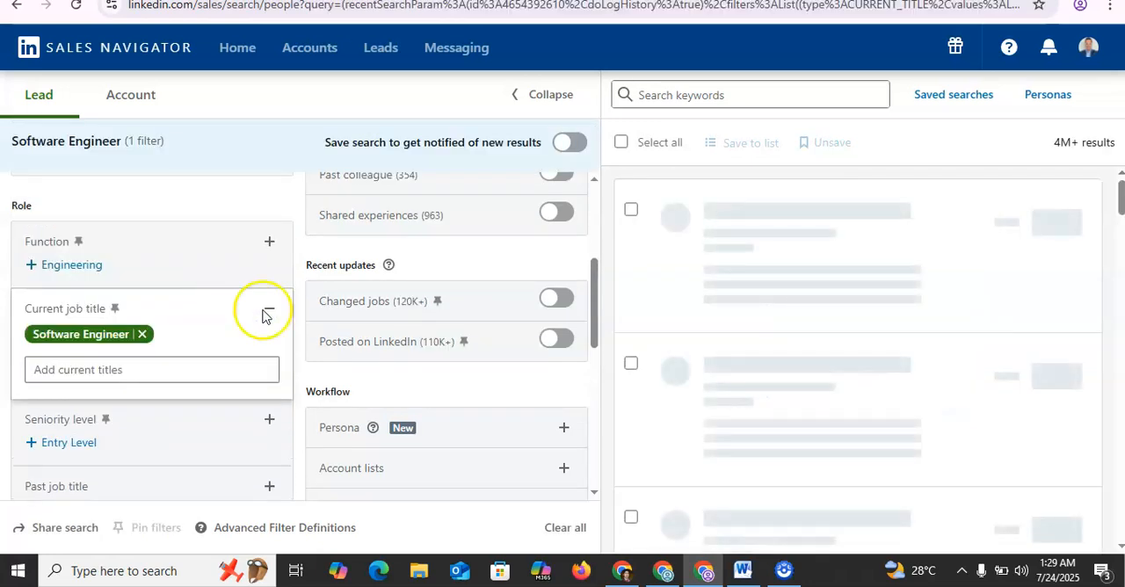
scroll(596, 501, down, 3)
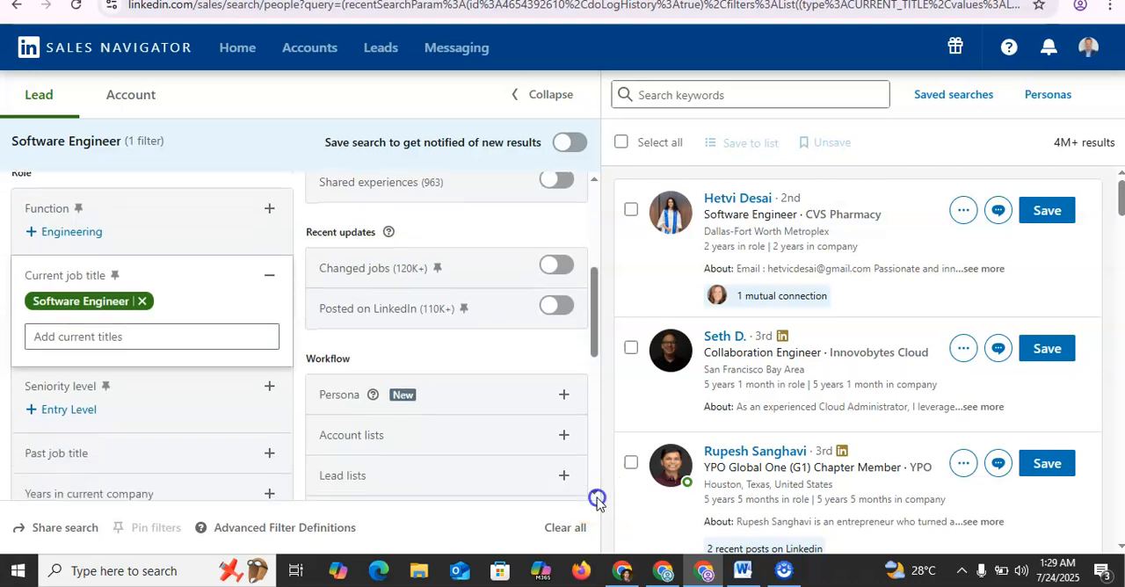
scroll(596, 502, down, 2)
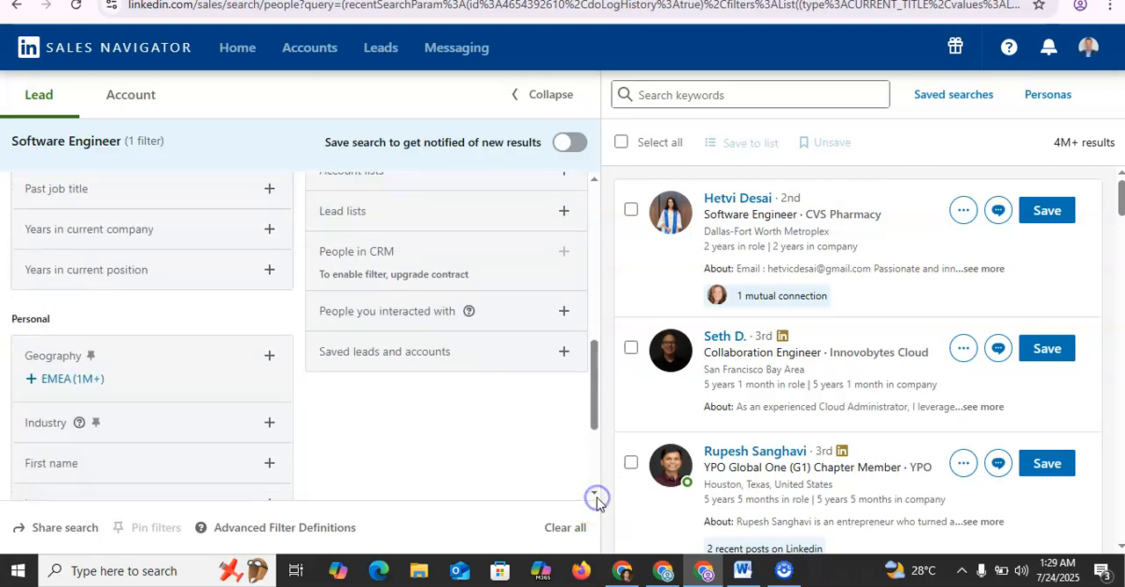
click(269, 296)
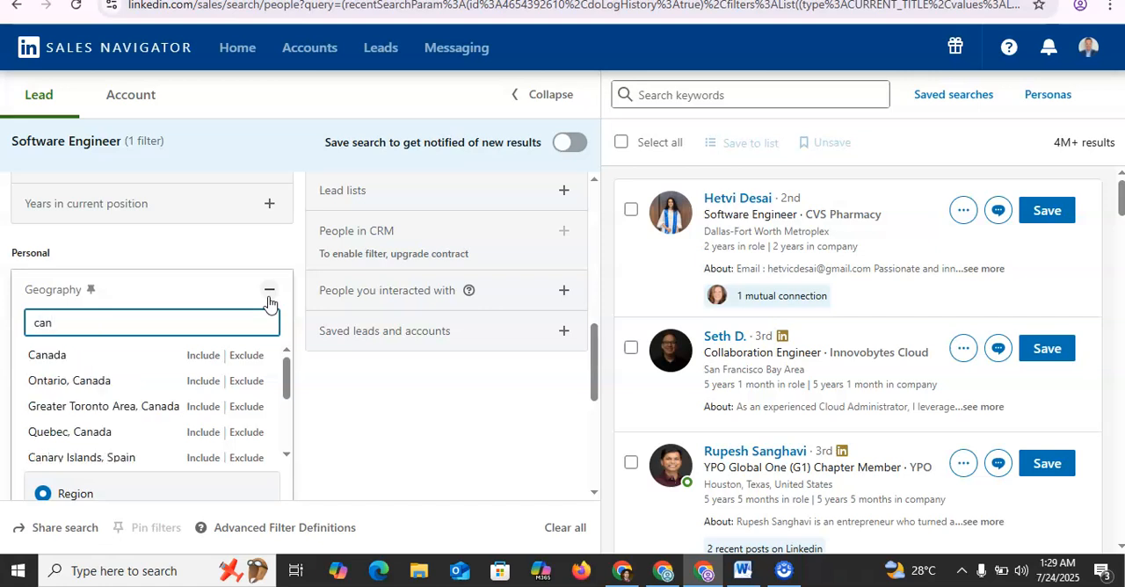
click(201, 355)
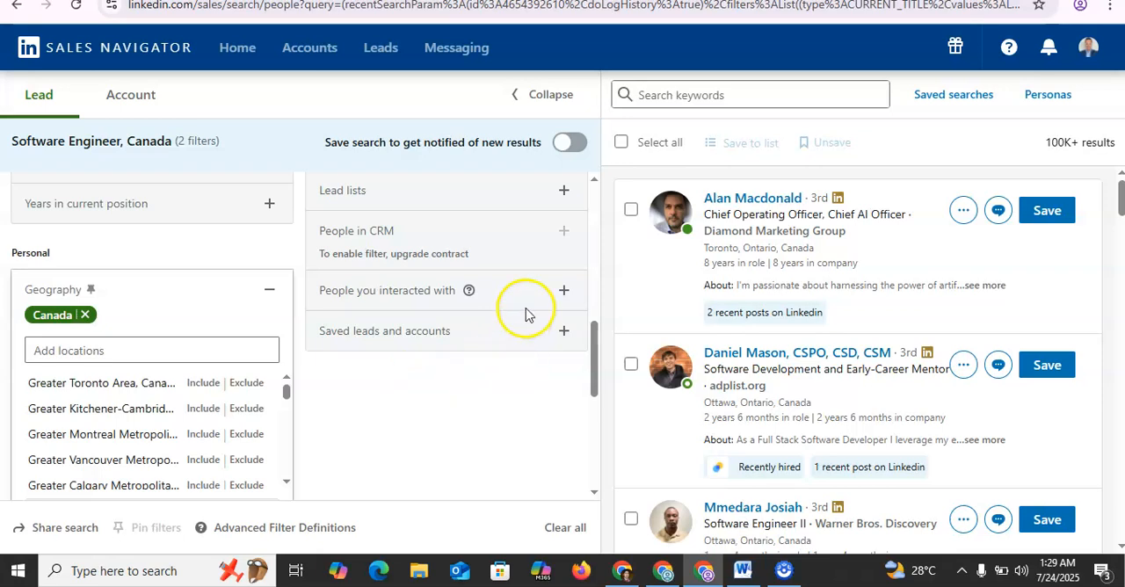
Step: Try including eBay in the current company filter, and remove it again
click(590, 192)
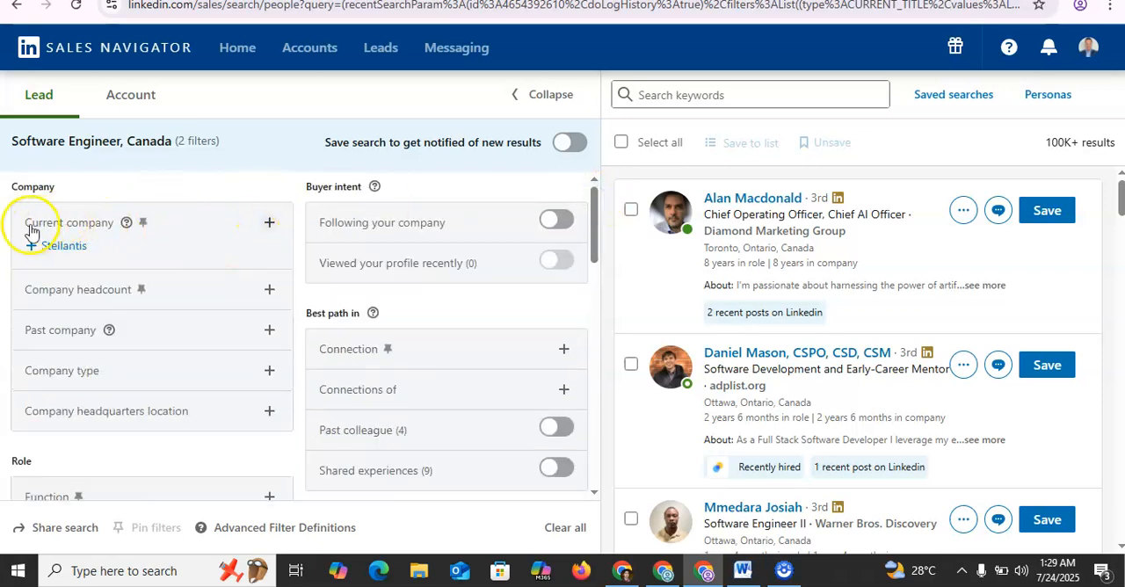
click(272, 225)
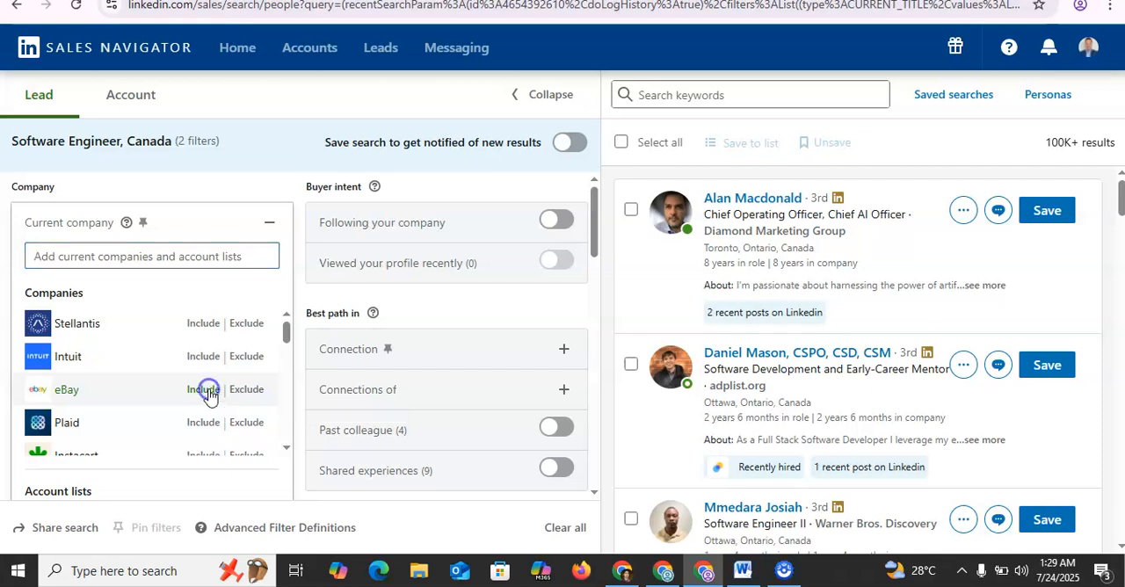
click(208, 396)
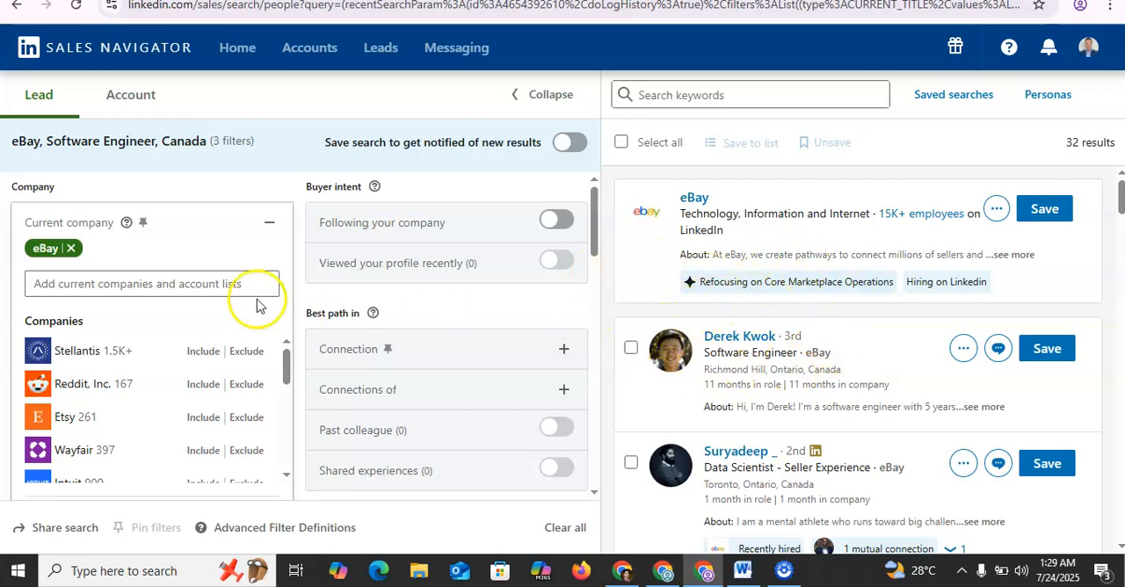
click(72, 250)
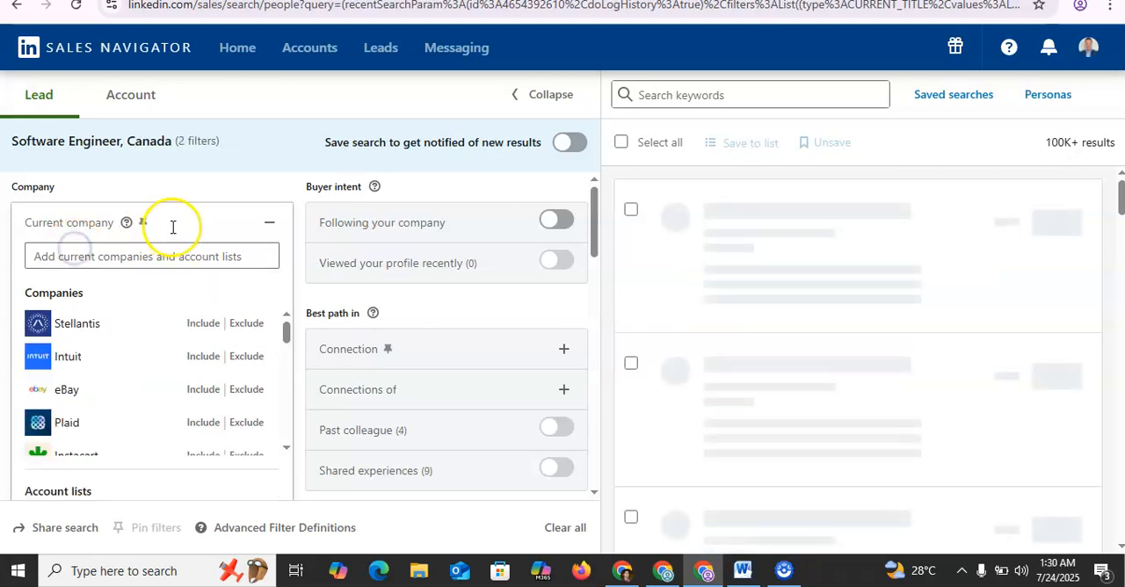
click(235, 195)
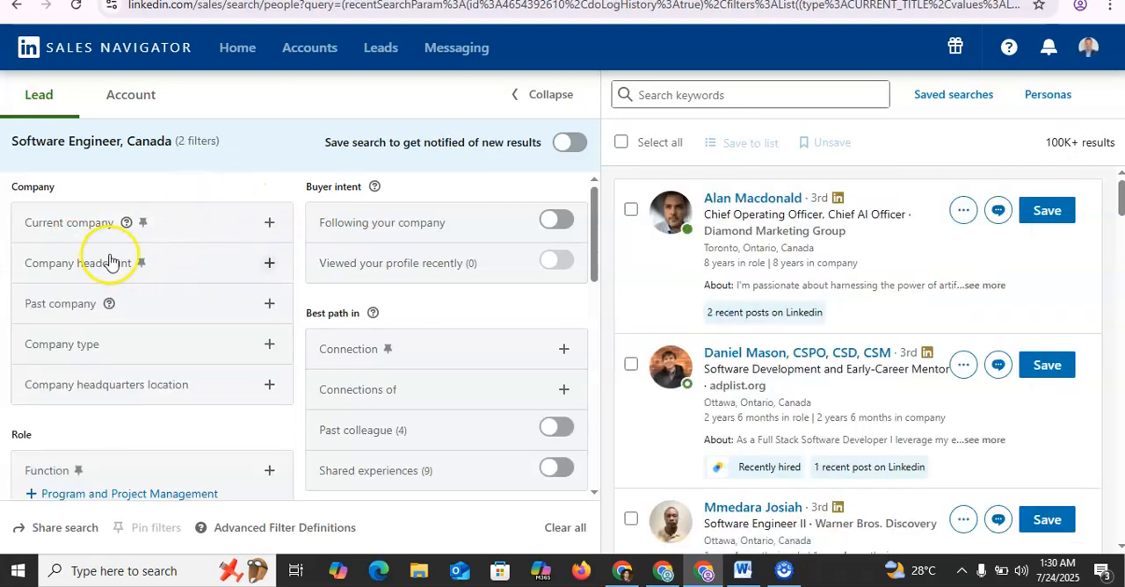
Step: Examine the employee size ranges offered by the company headcount filter, and collapse it without choosing one
click(193, 272)
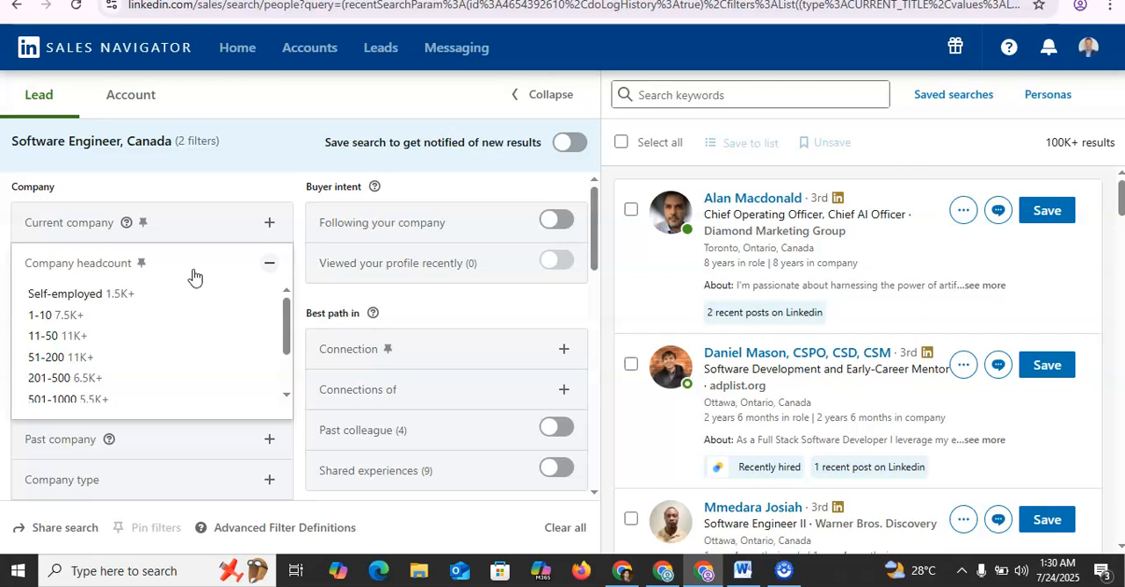
click(188, 296)
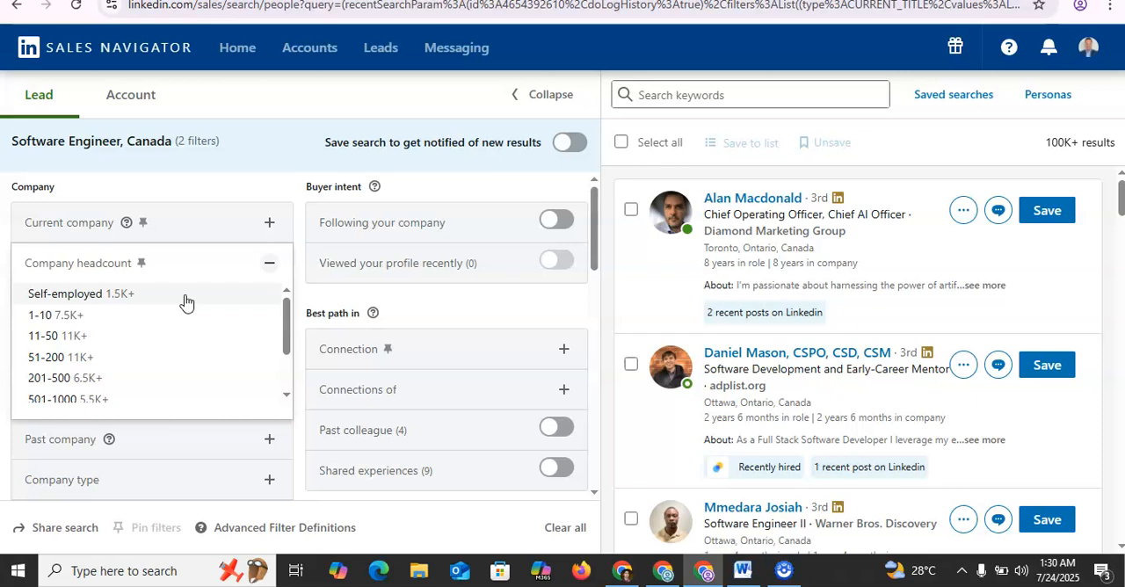
click(290, 377)
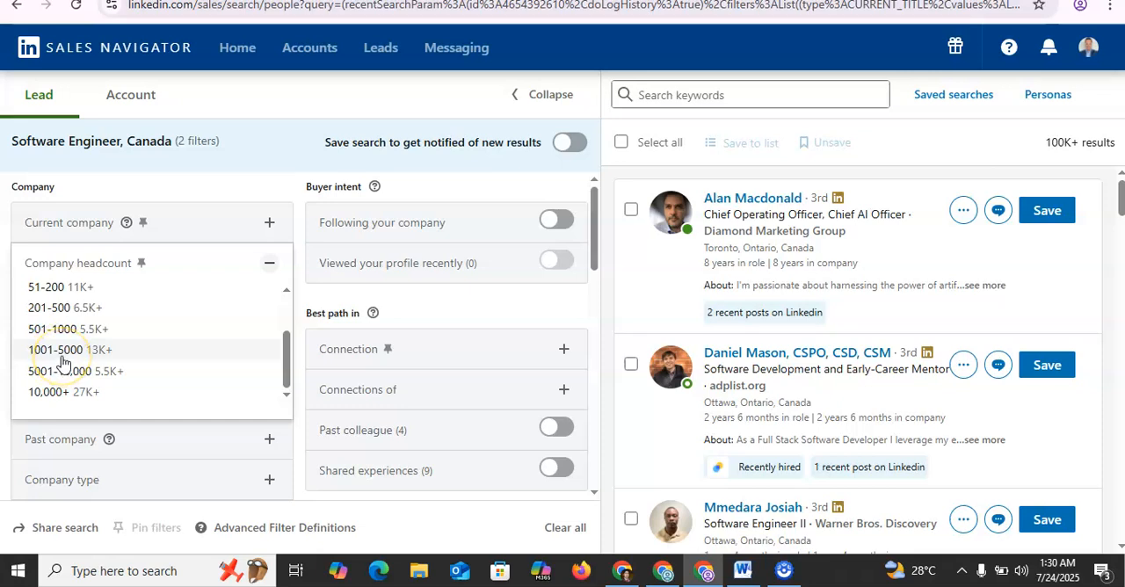
click(227, 197)
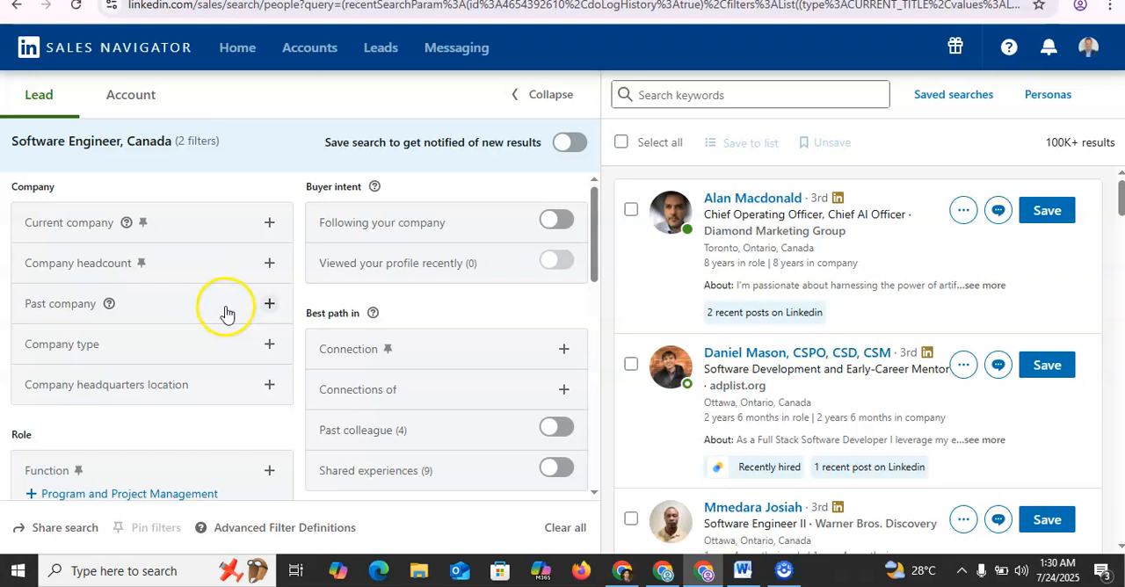
Step: Try including Amazon in the past company filter, and clear it again
click(252, 313)
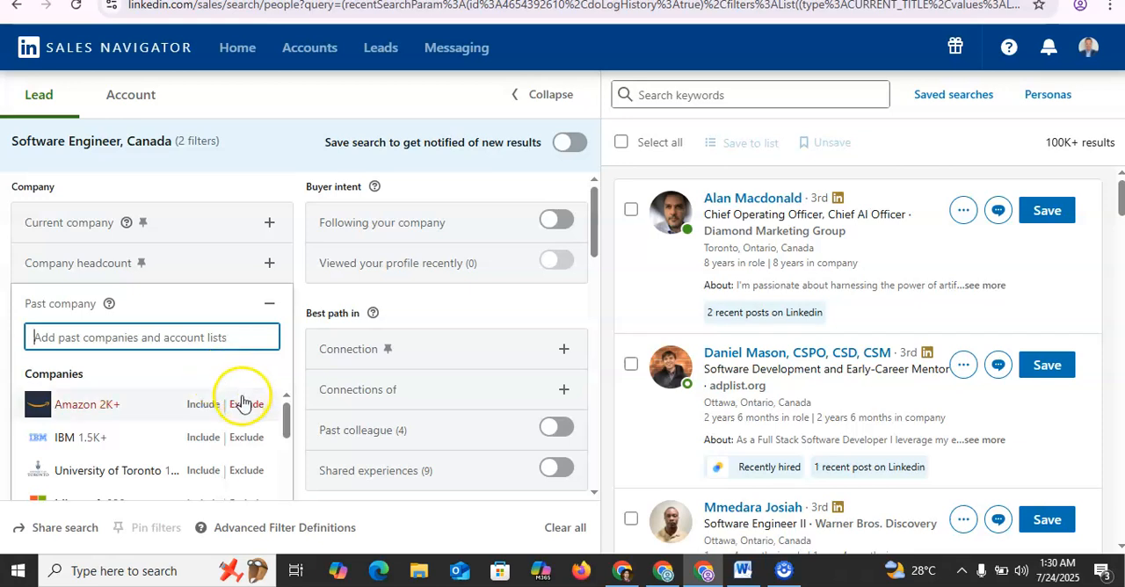
click(204, 408)
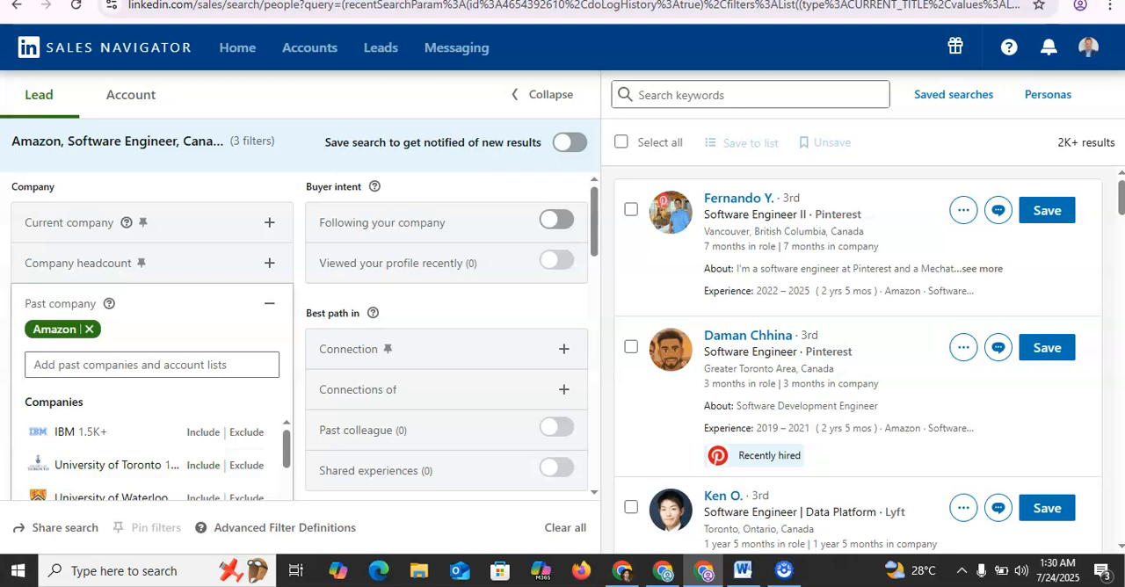
click(91, 331)
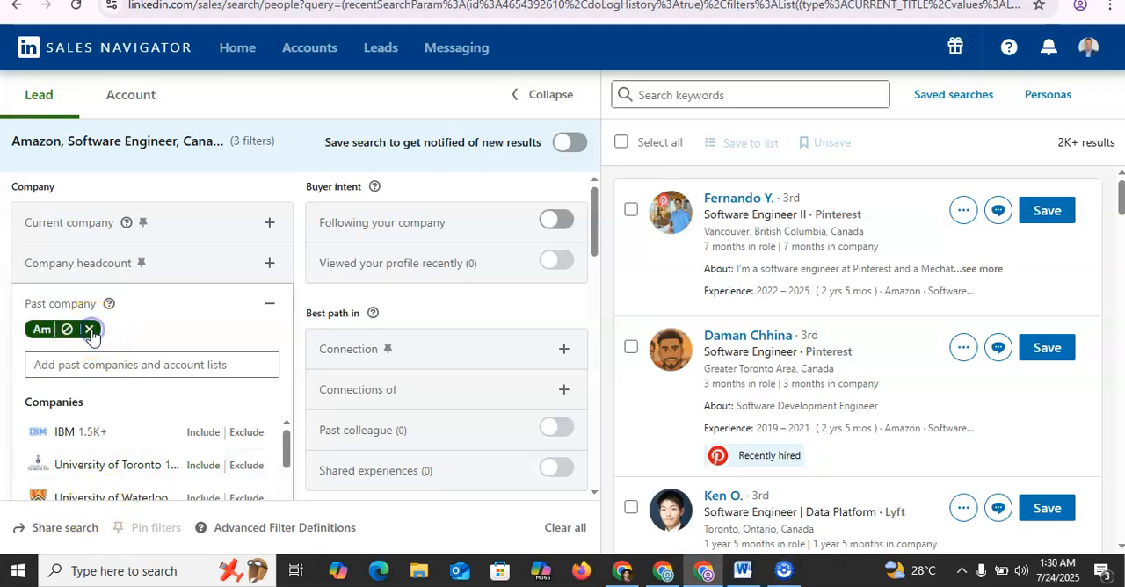
click(271, 188)
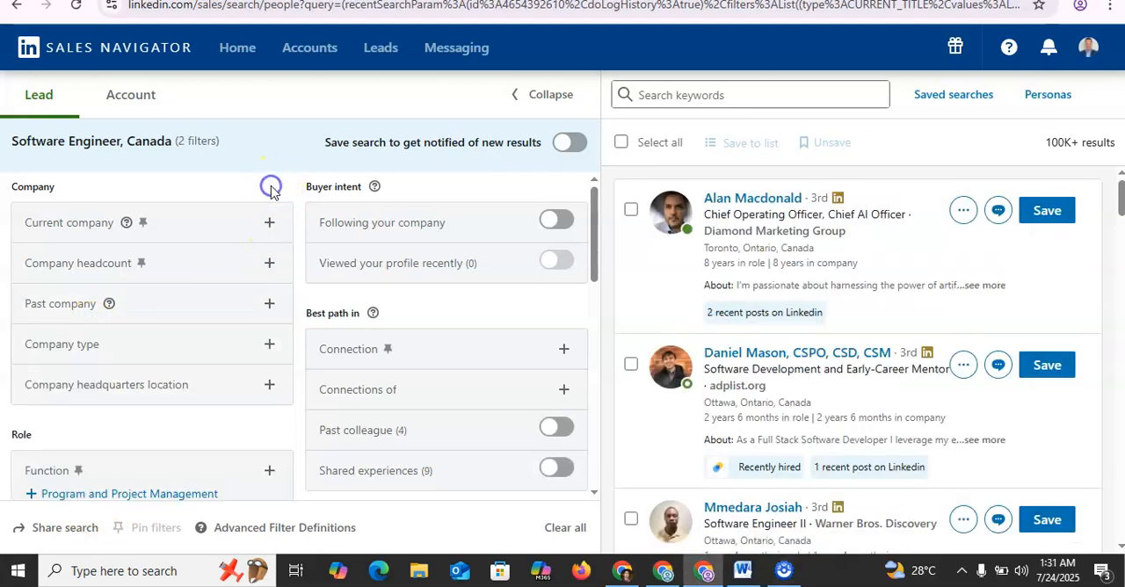
Step: Examine the options in the company type filter, and collapse it without choosing one
click(239, 348)
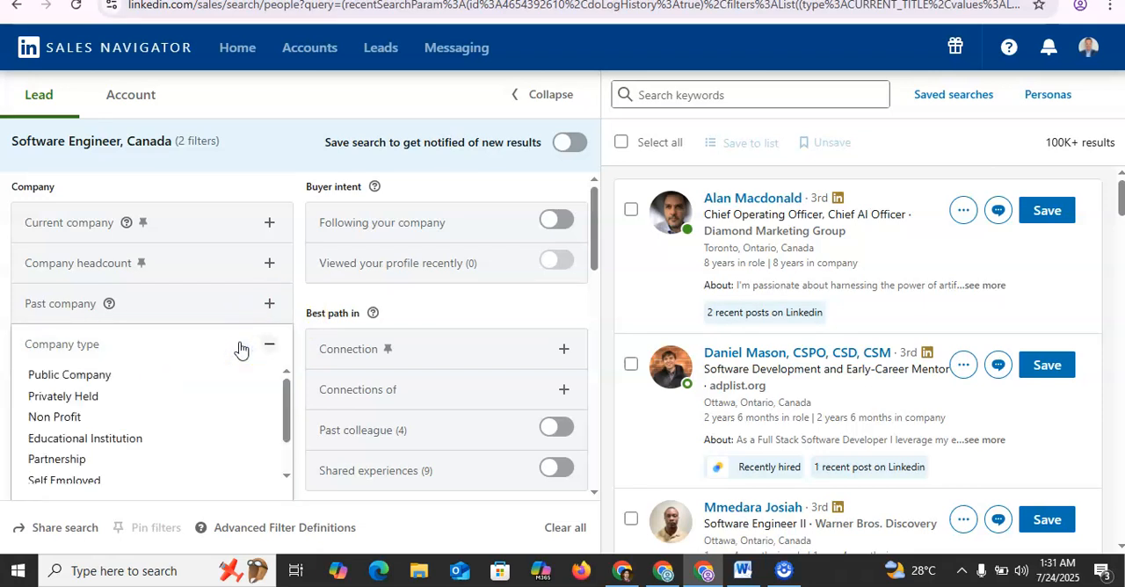
click(285, 466)
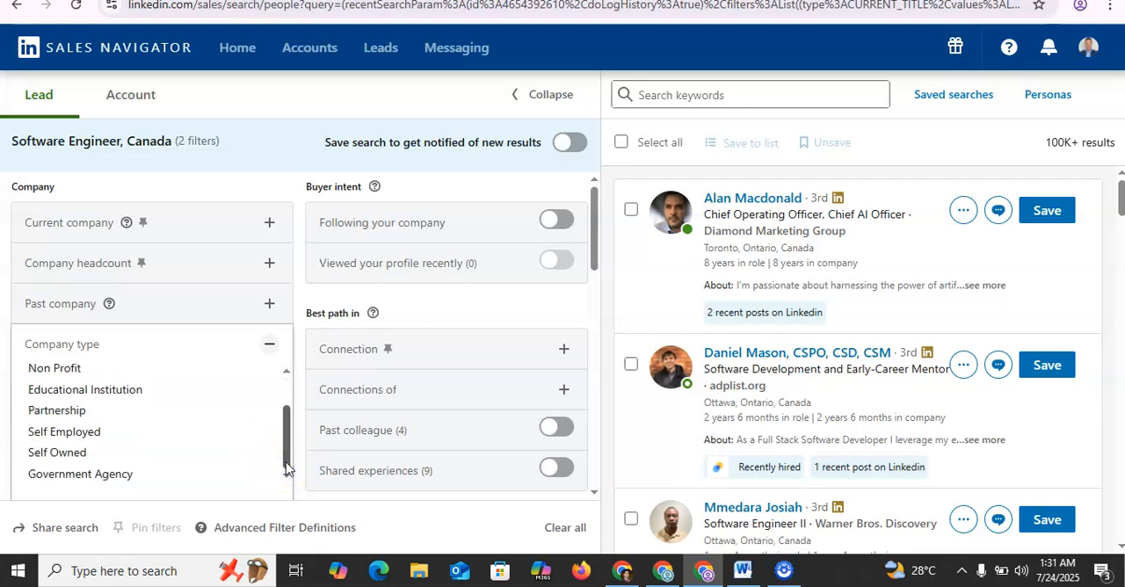
click(406, 309)
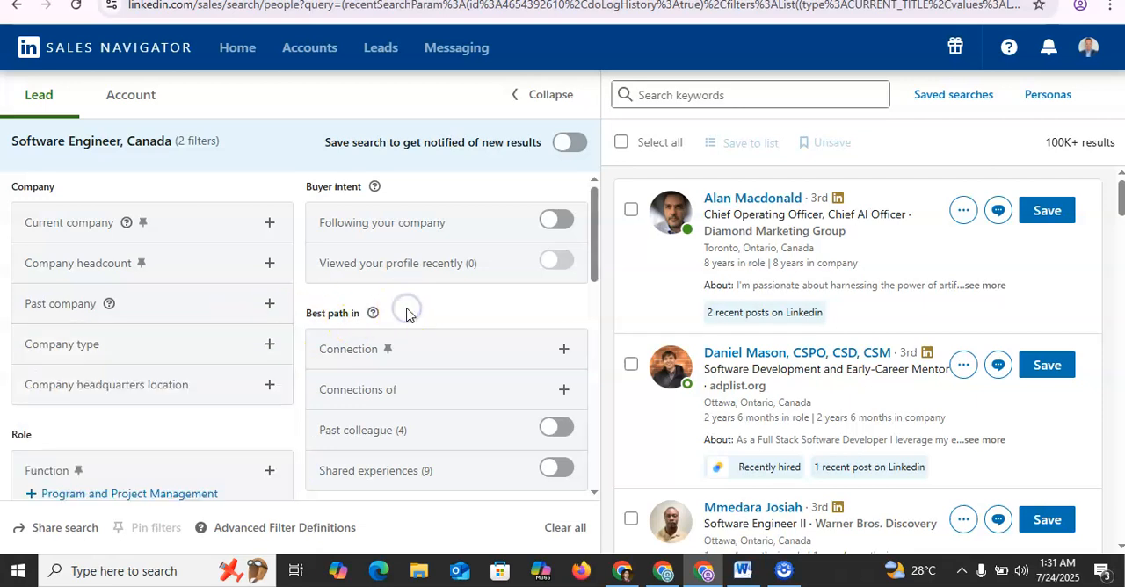
Step: Include Canada in the company headquarters location filter
click(593, 493)
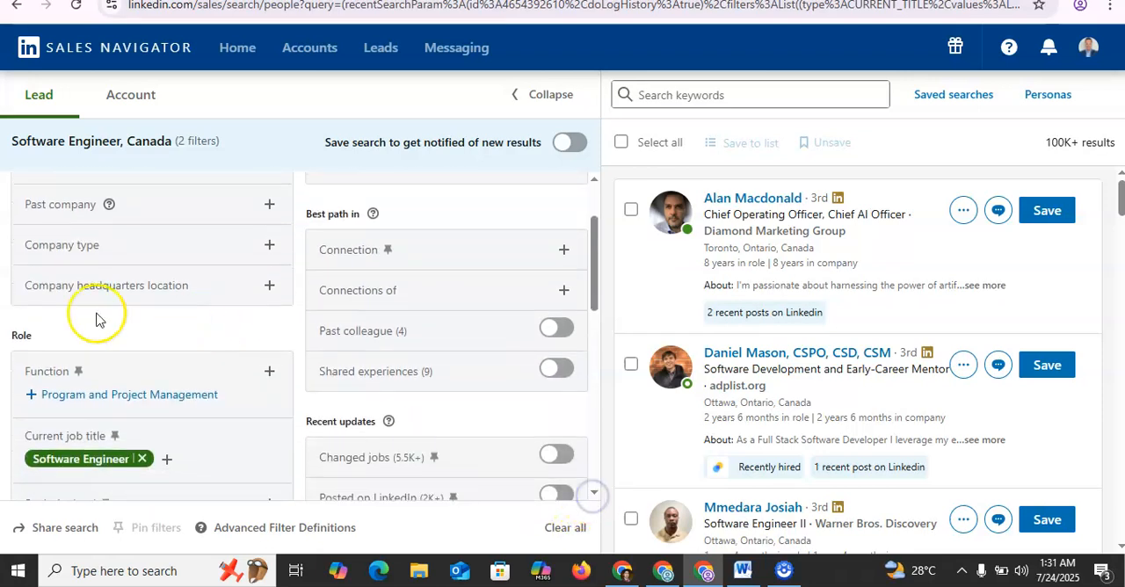
click(211, 301)
click(239, 297)
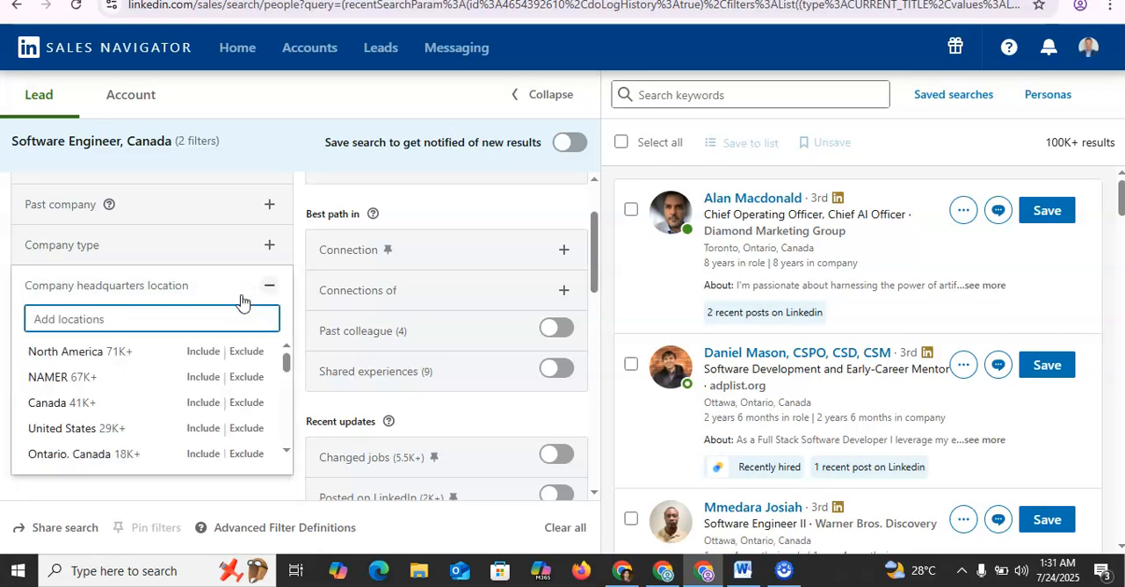
click(204, 352)
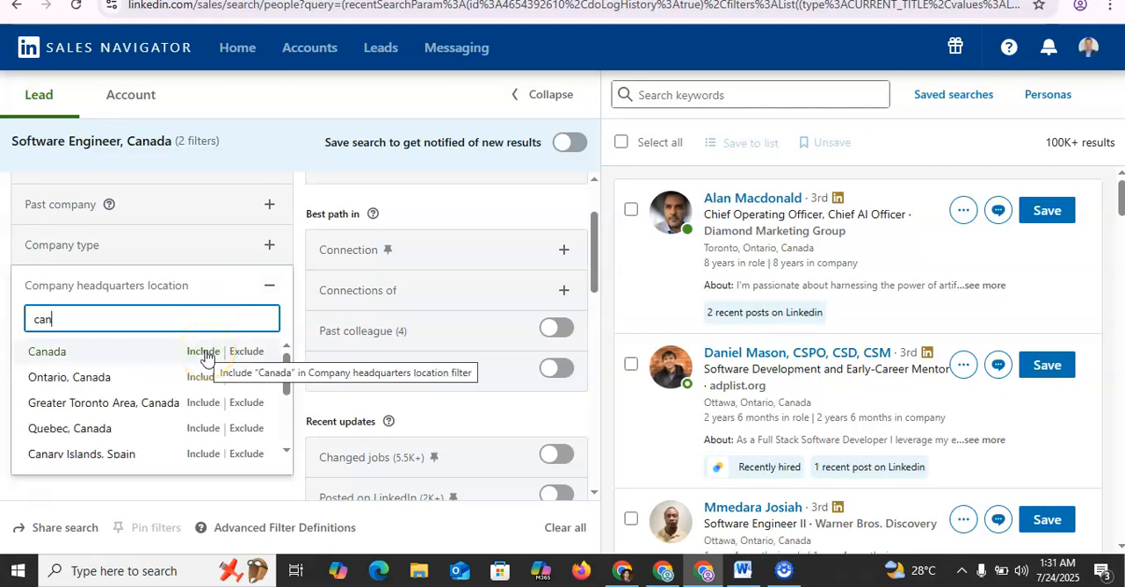
click(204, 352)
click(494, 222)
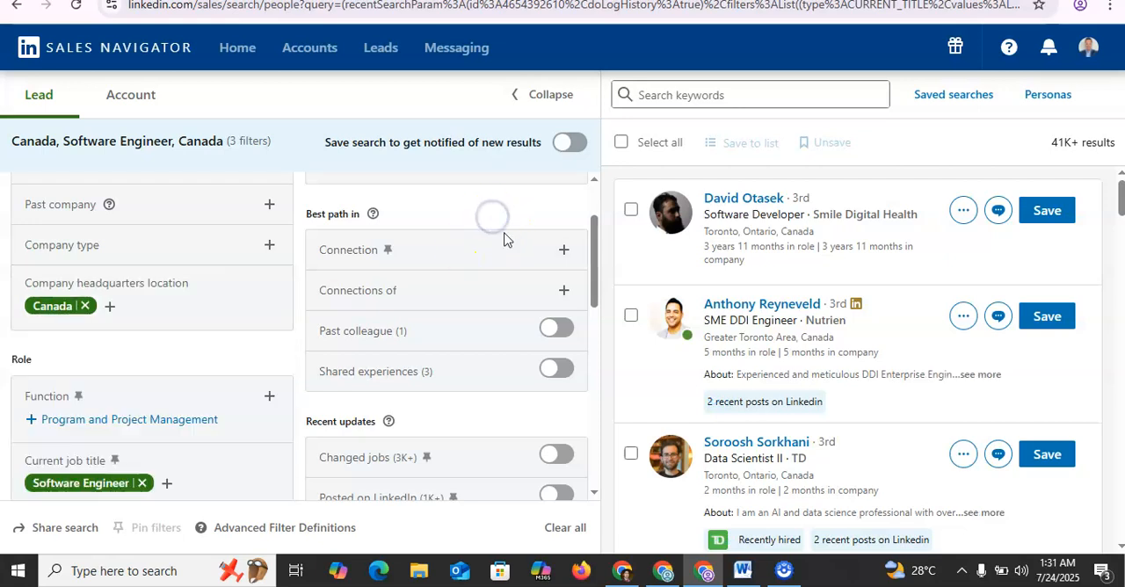
Step: Include Program and Project Management in the function filter of the Role section
click(594, 494)
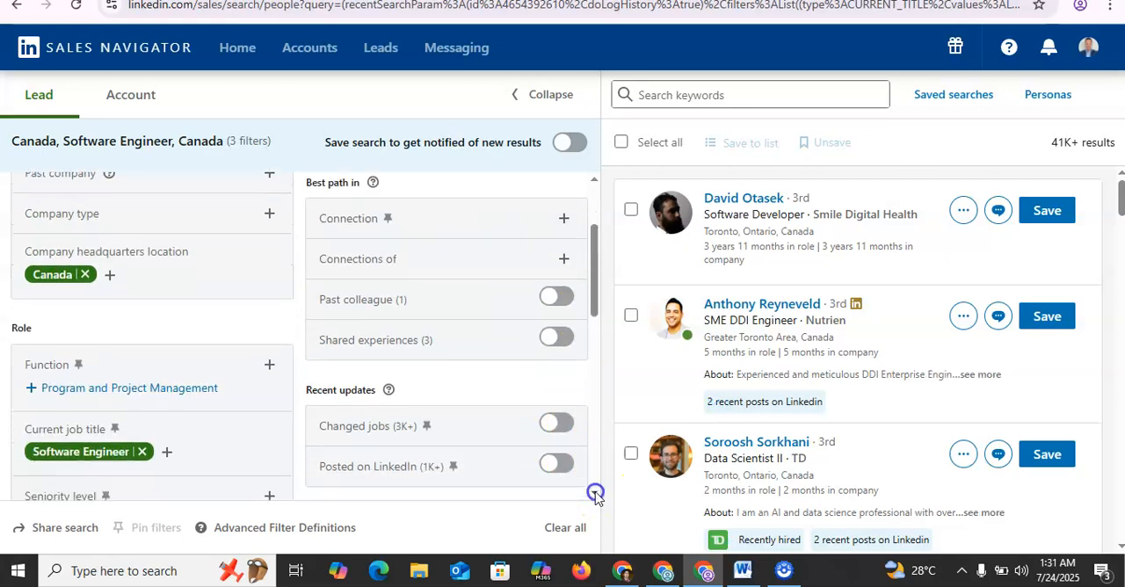
click(596, 494)
click(595, 494)
click(595, 494)
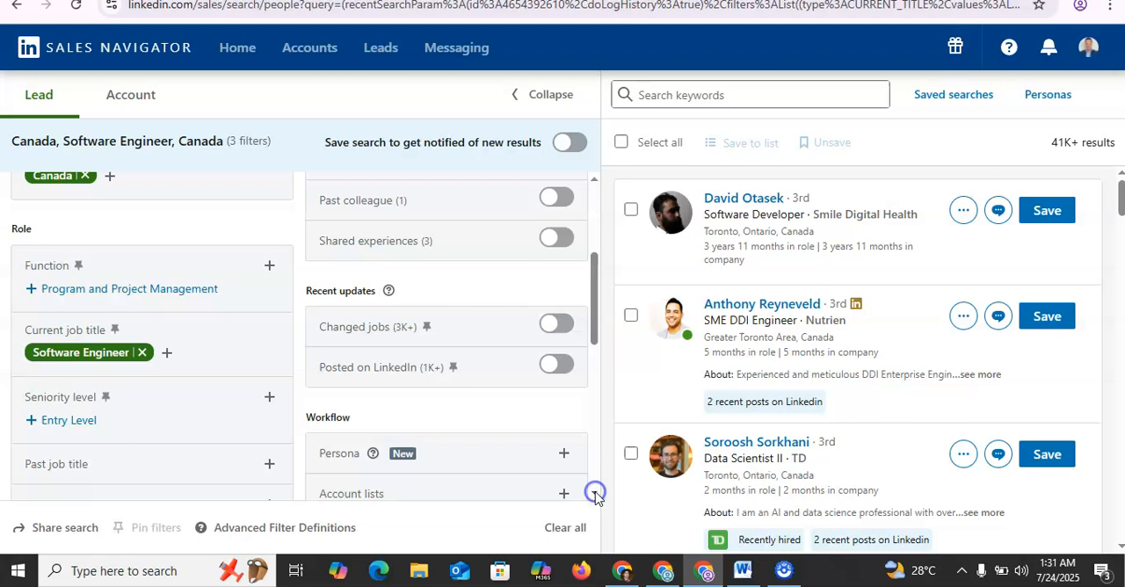
click(266, 266)
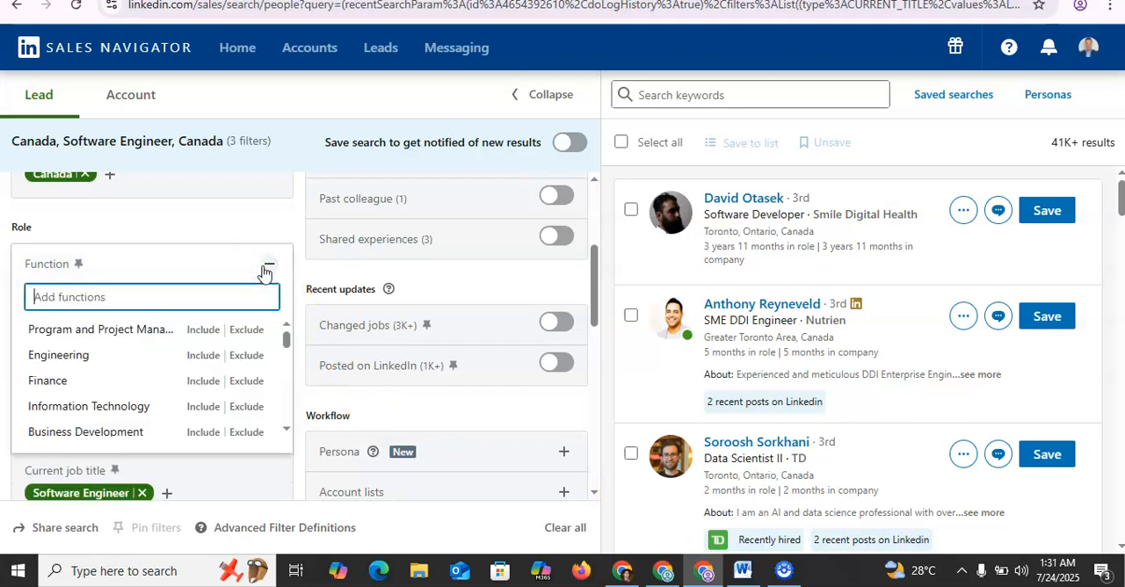
click(212, 327)
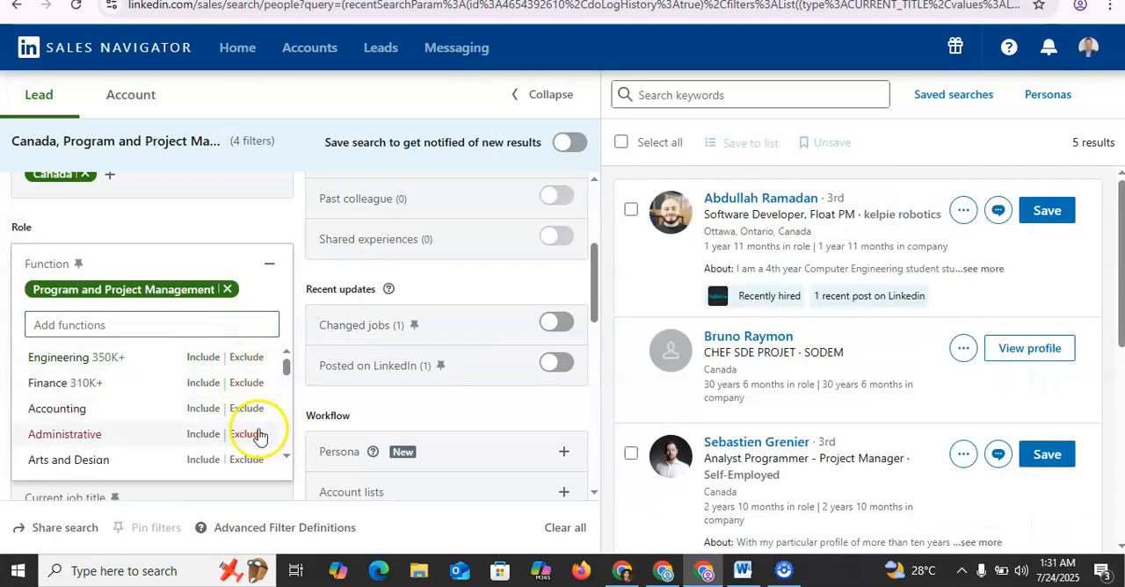
Step: Examine the remaining functions offered by the function filter, and collapse it without adding another
click(286, 459)
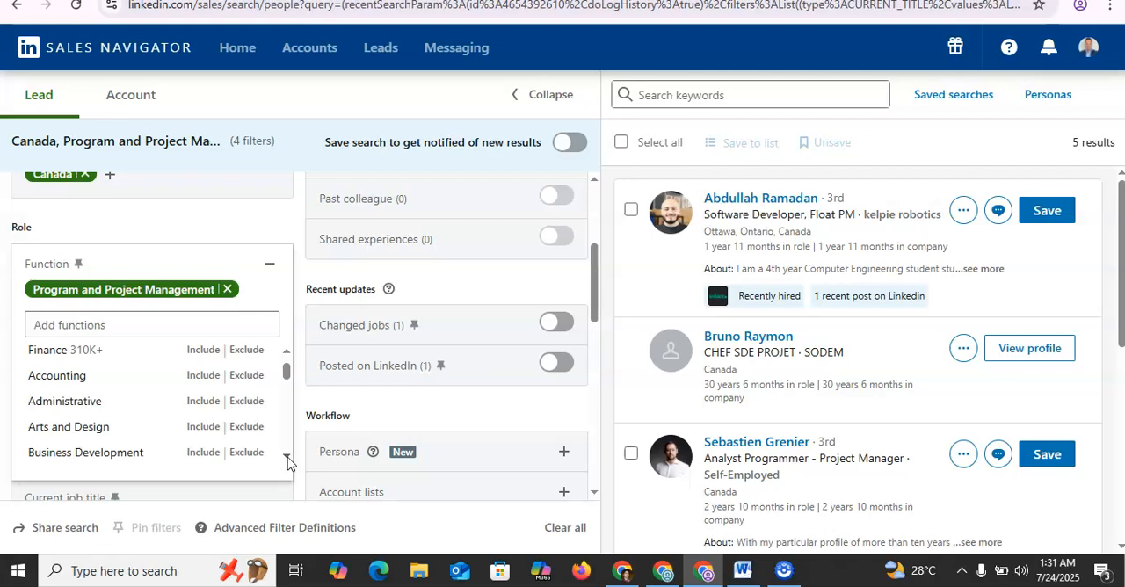
click(287, 458)
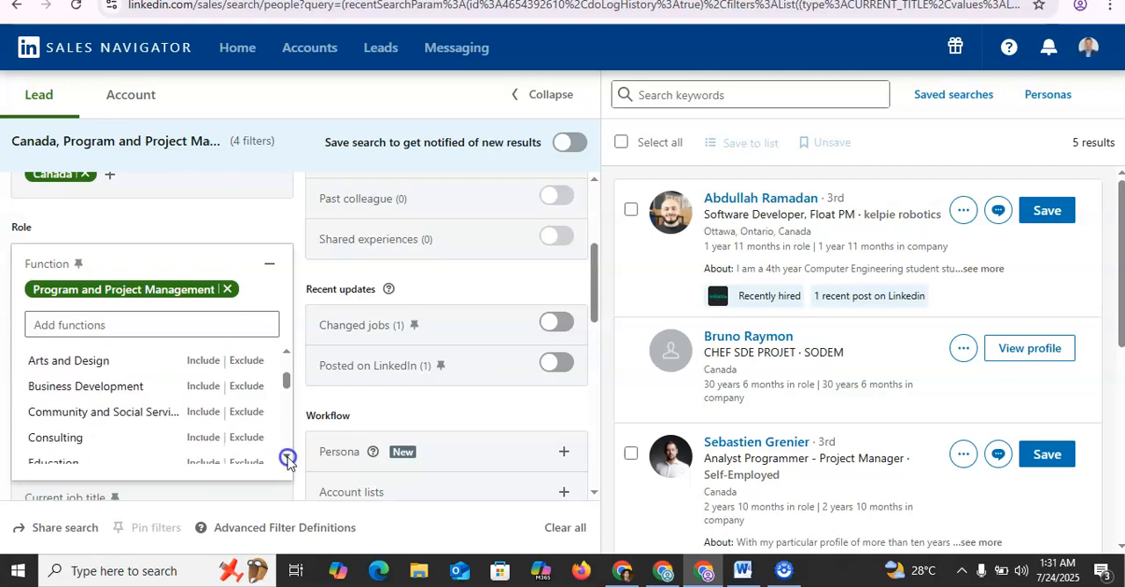
click(287, 457)
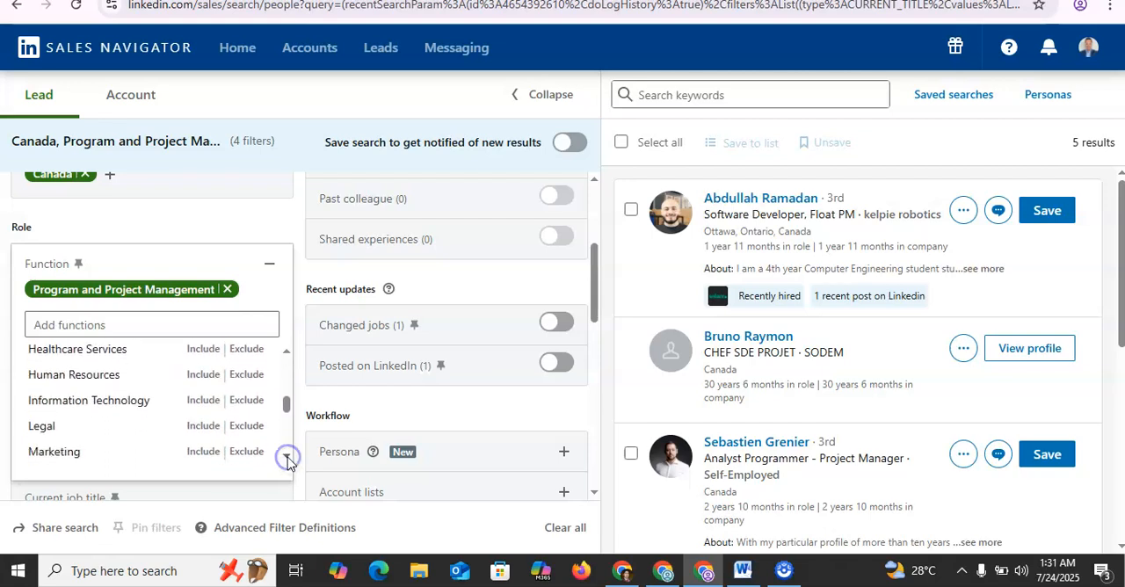
click(287, 457)
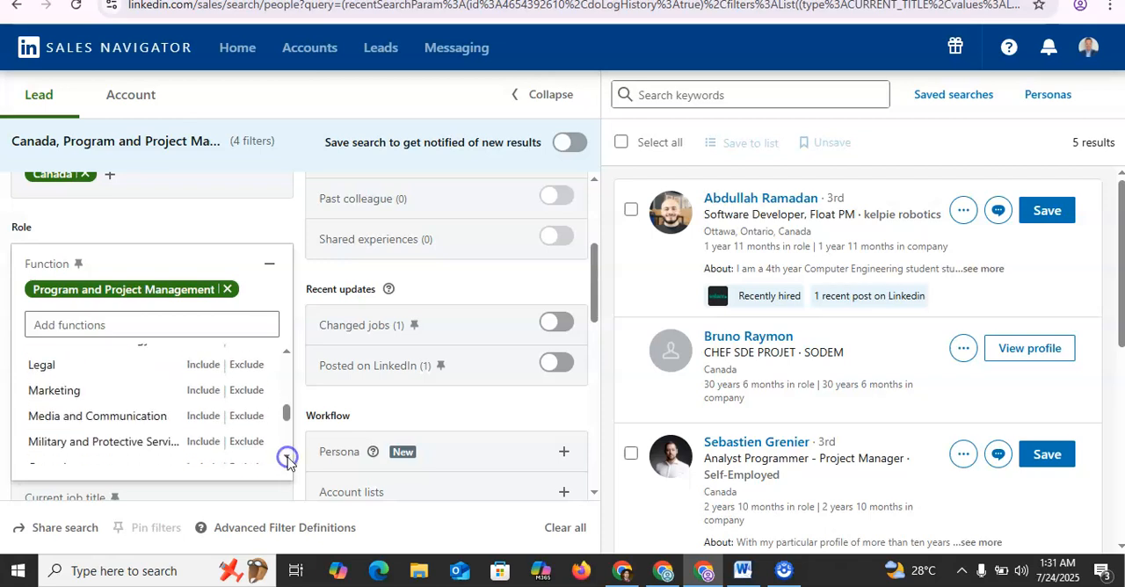
click(252, 225)
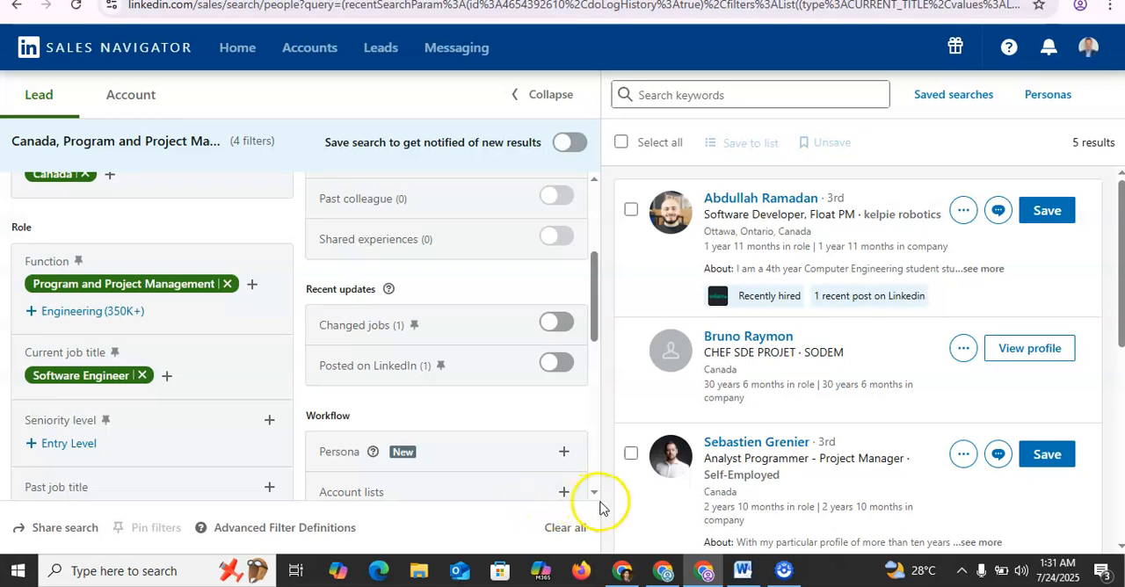
Step: Examine the options in the seniority level filter, and collapse it without choosing one
scroll(597, 501, down, 1)
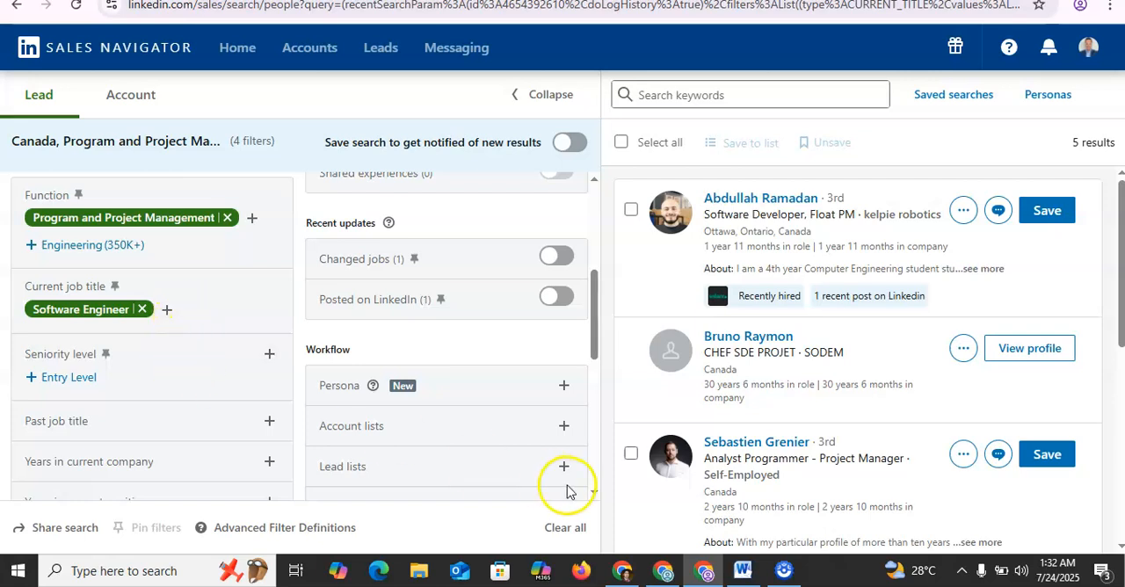
scroll(594, 501, down, 1)
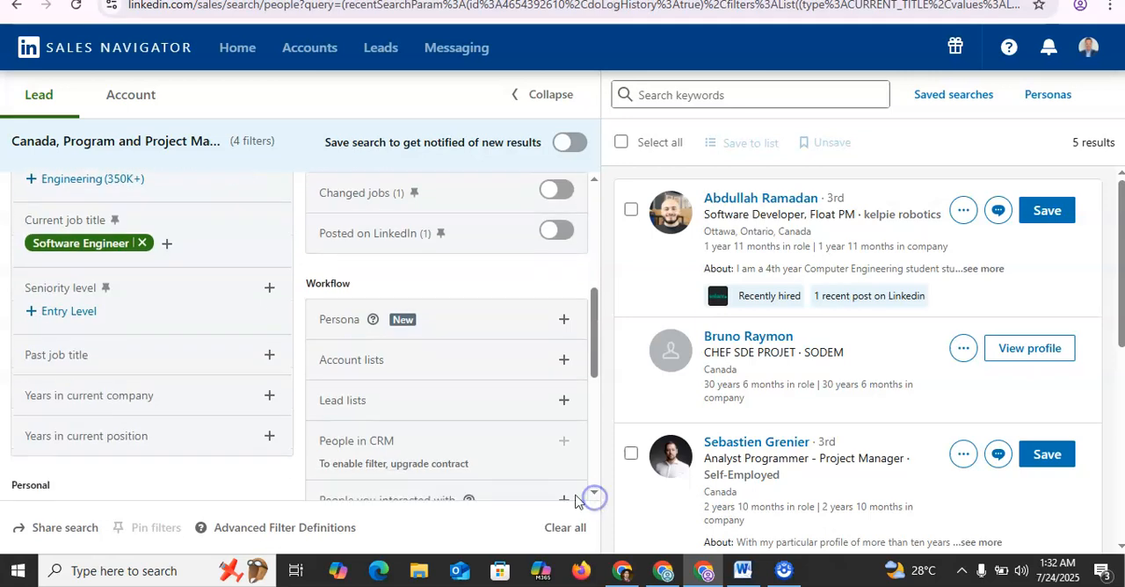
click(268, 288)
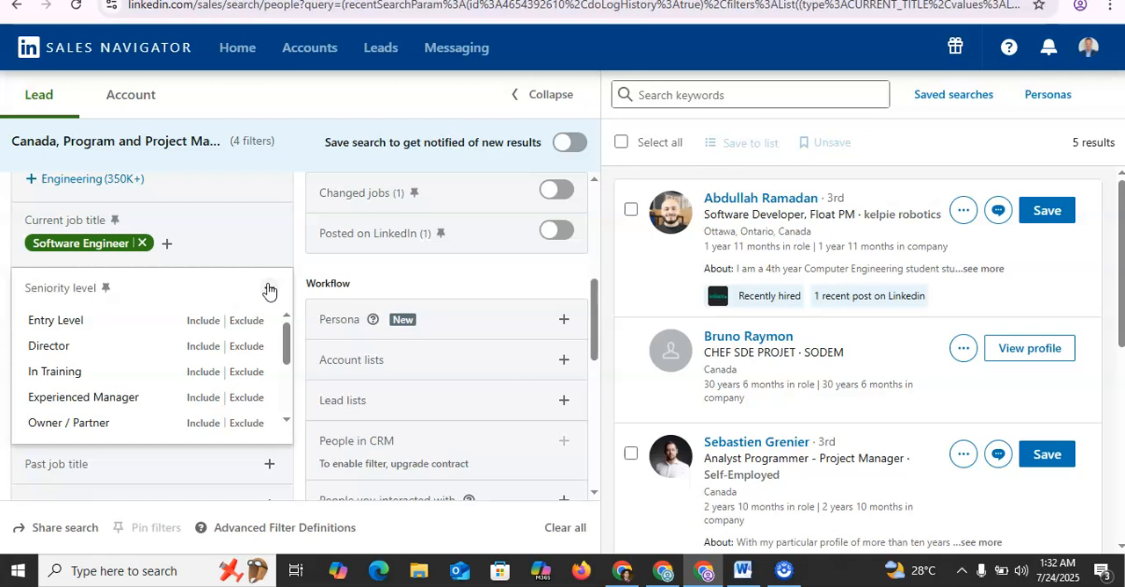
click(435, 269)
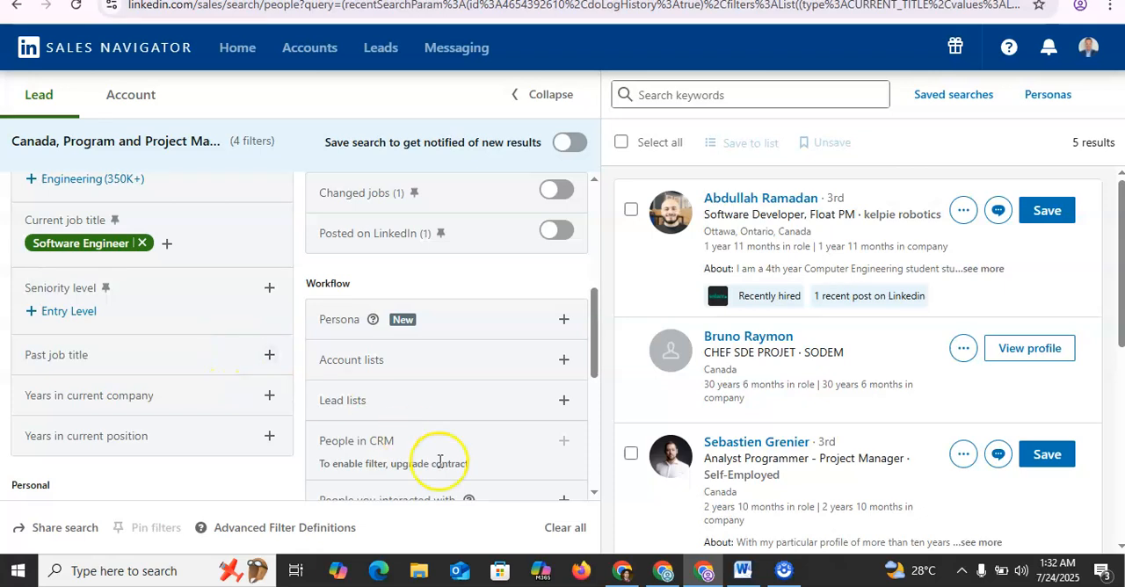
Step: View the past job title filter, and collapse it without adding a title
click(594, 500)
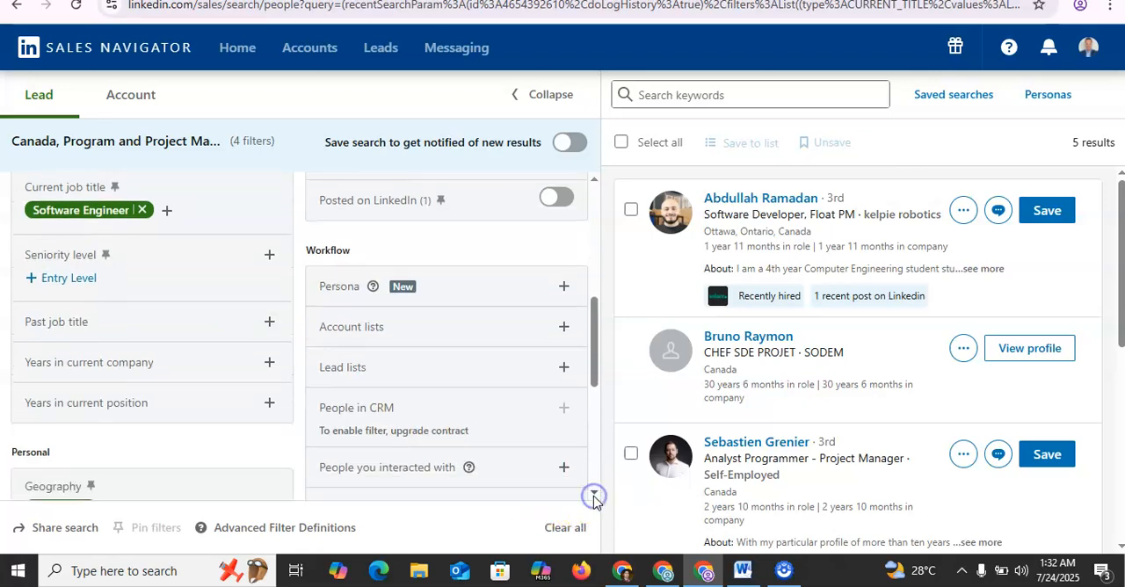
click(595, 498)
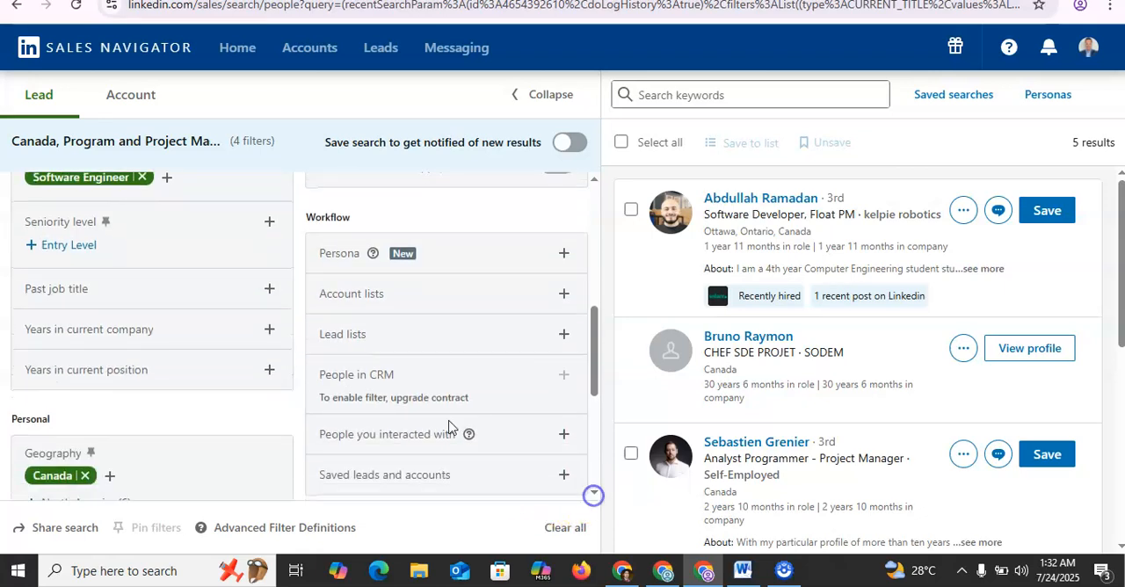
click(273, 290)
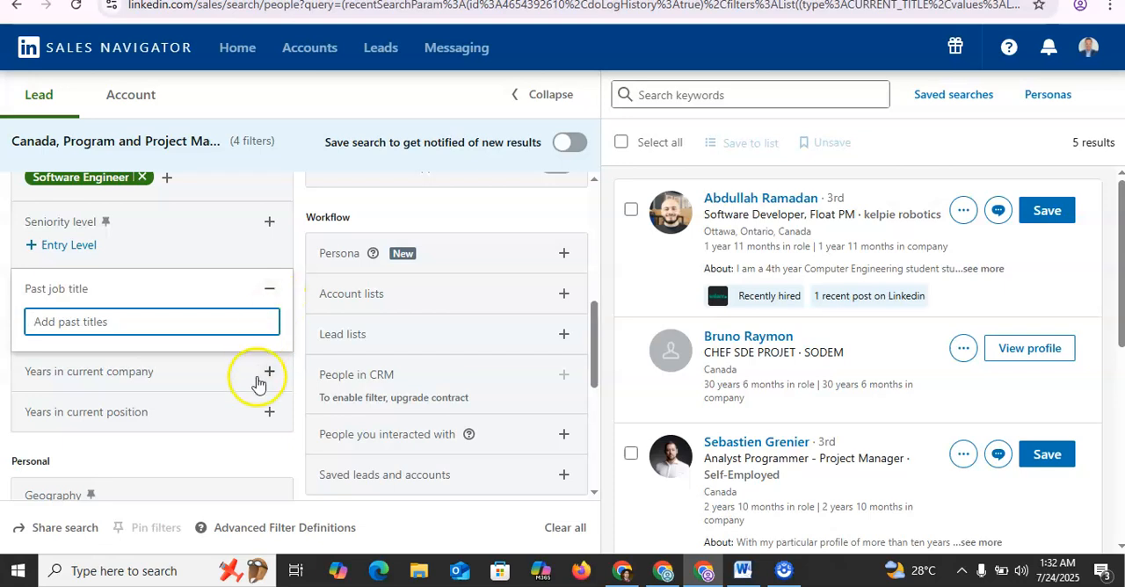
click(238, 444)
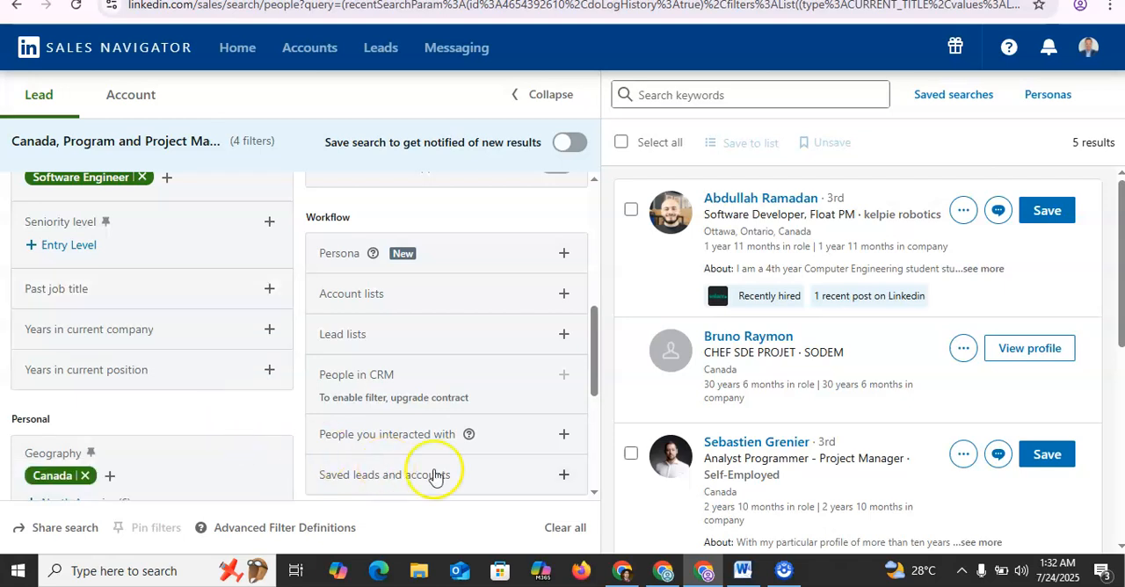
Step: Examine the industries offered by the industry filter in the Personal section, and collapse it without choosing one
click(596, 496)
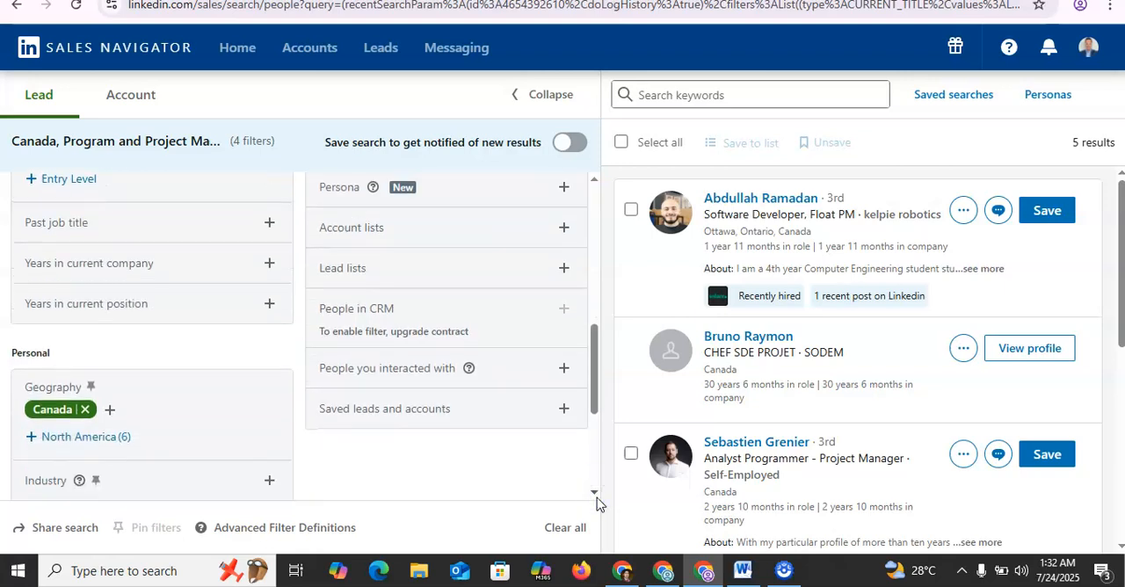
click(594, 494)
click(596, 497)
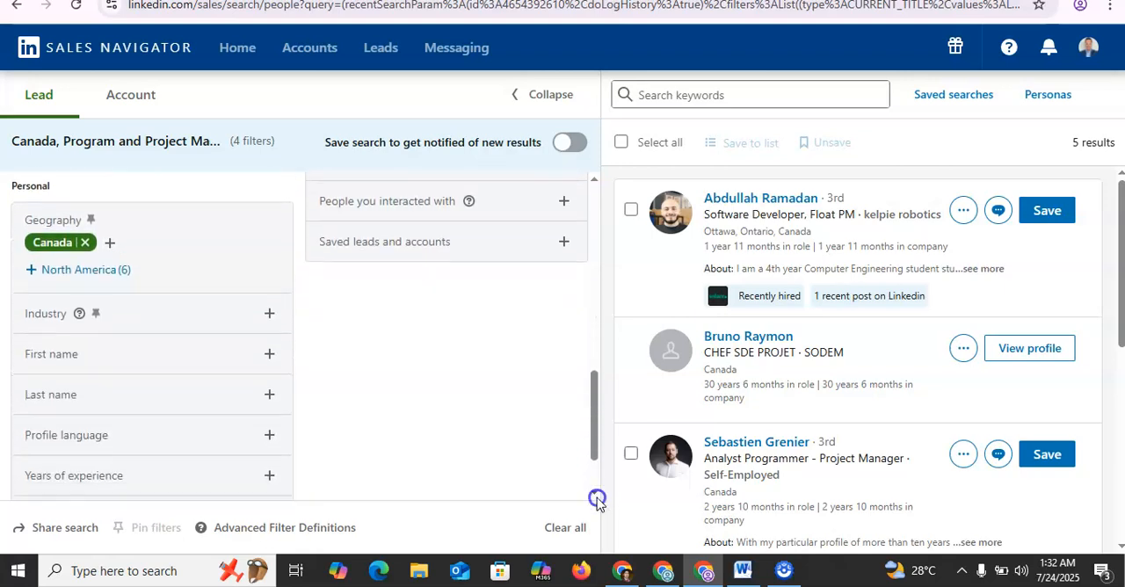
click(269, 283)
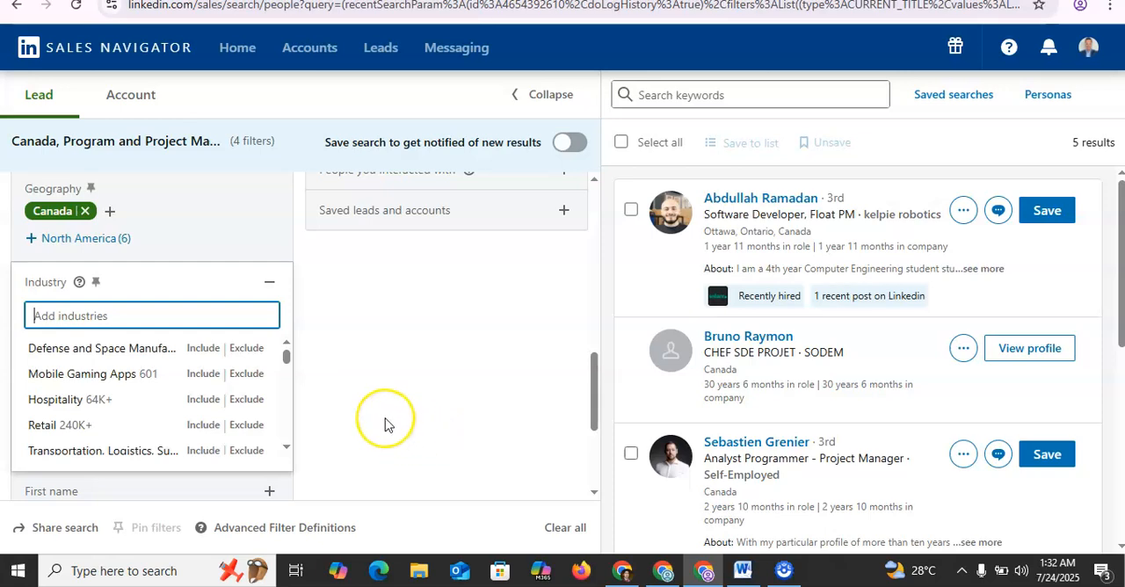
click(290, 448)
click(288, 448)
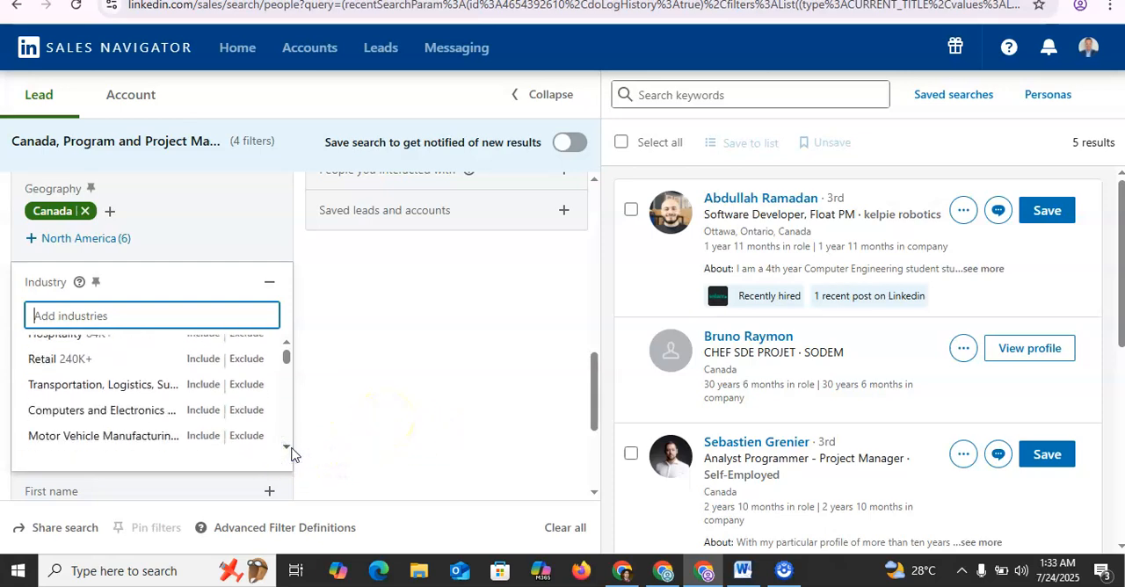
click(288, 449)
click(289, 449)
click(288, 449)
click(288, 449)
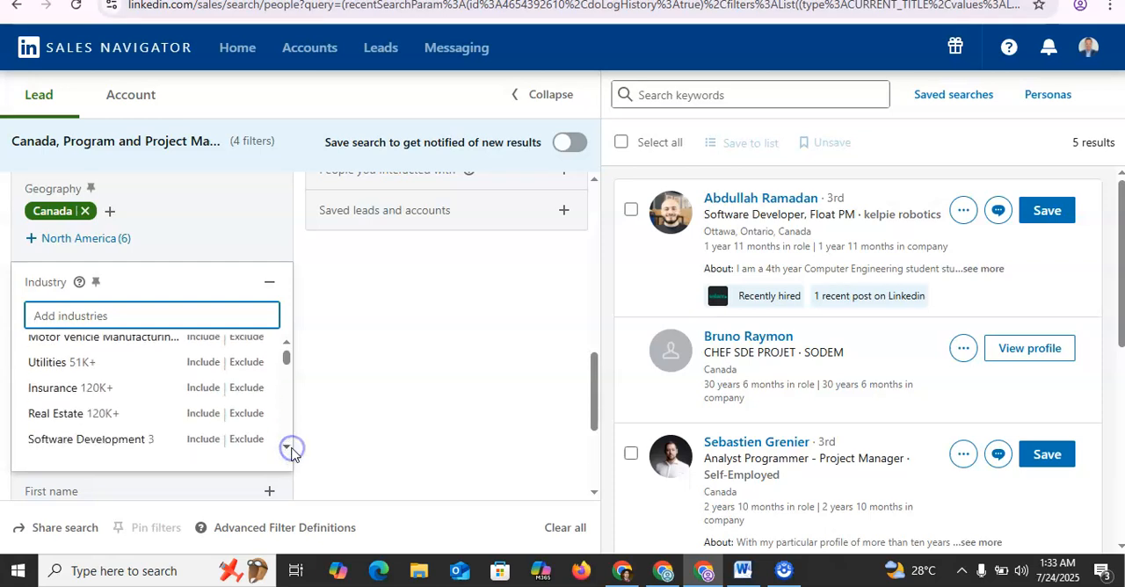
click(287, 448)
click(288, 449)
click(288, 449)
click(288, 448)
click(287, 448)
click(287, 448)
click(288, 449)
click(397, 384)
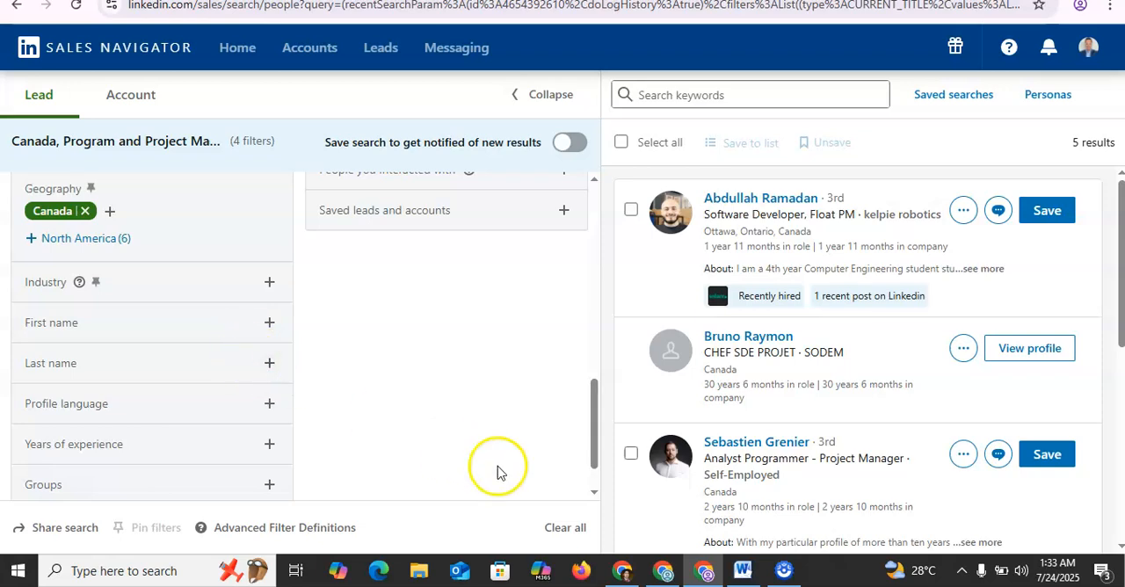
Step: Try adding English in the profile language filter, and remove it again
click(595, 496)
click(595, 498)
click(266, 345)
click(97, 398)
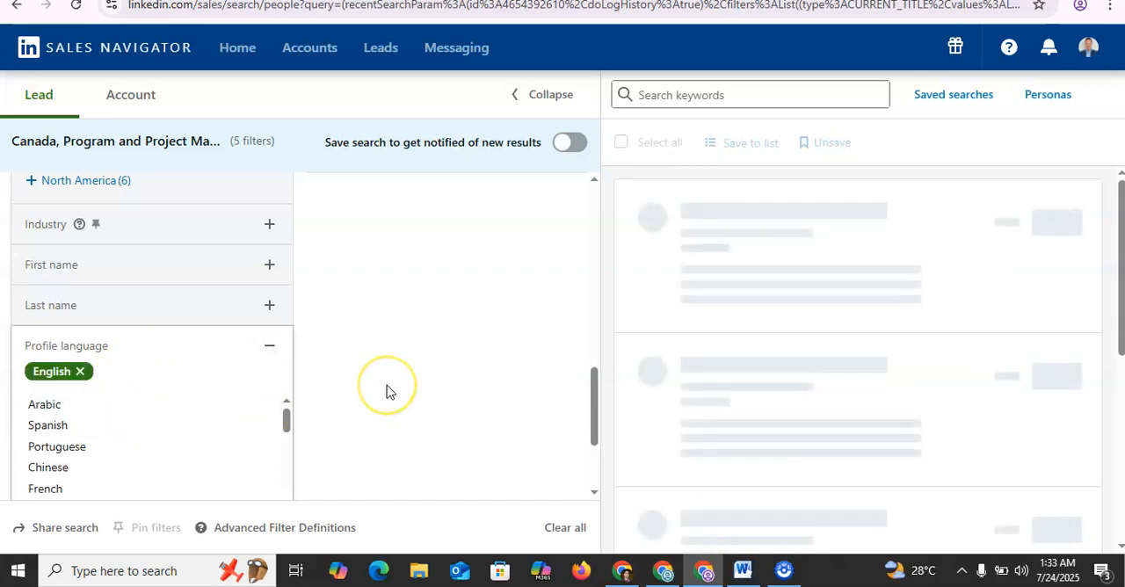
click(89, 379)
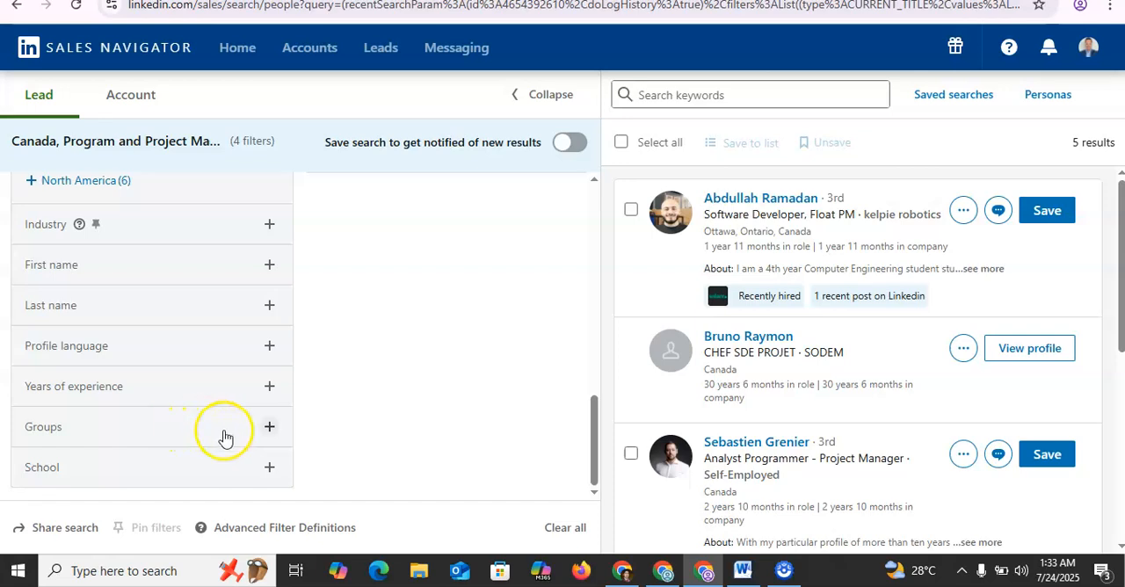
Step: Examine the ranges in the years of experience filter and view the groups filter without choosing anything
click(273, 390)
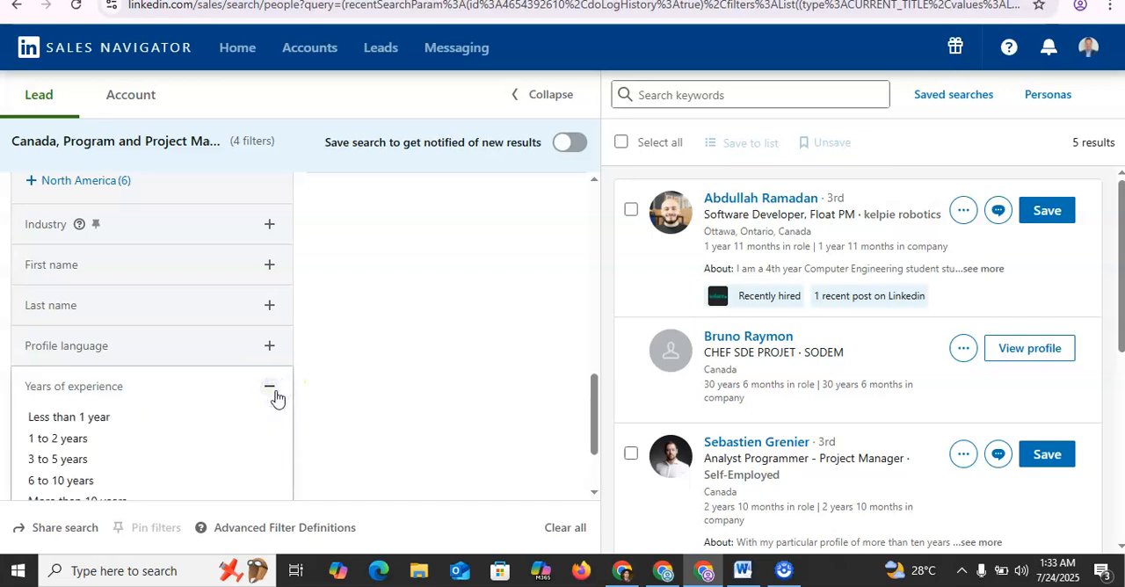
click(331, 420)
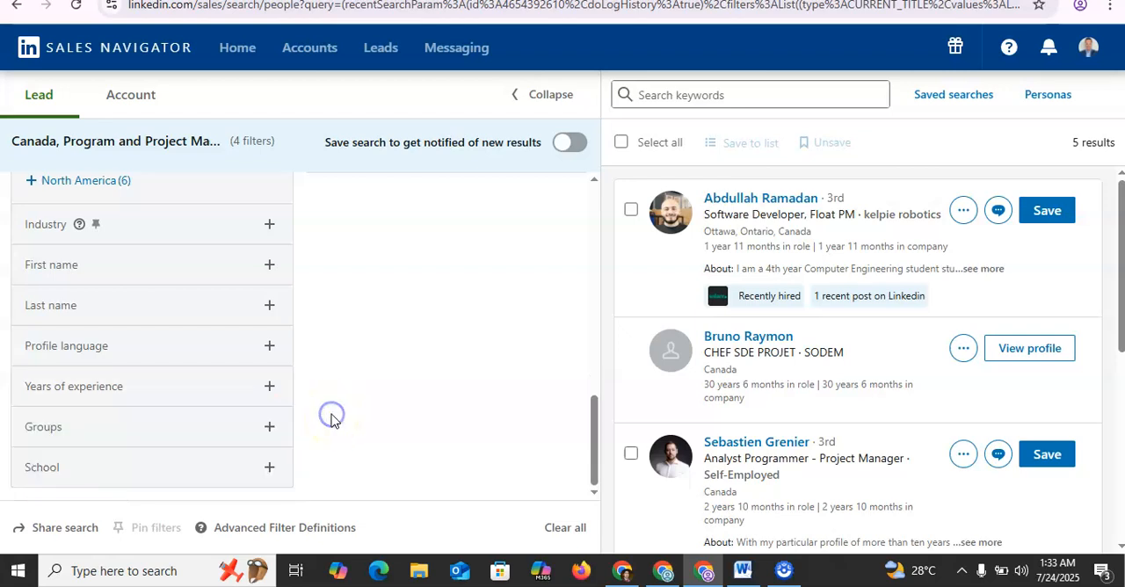
click(265, 430)
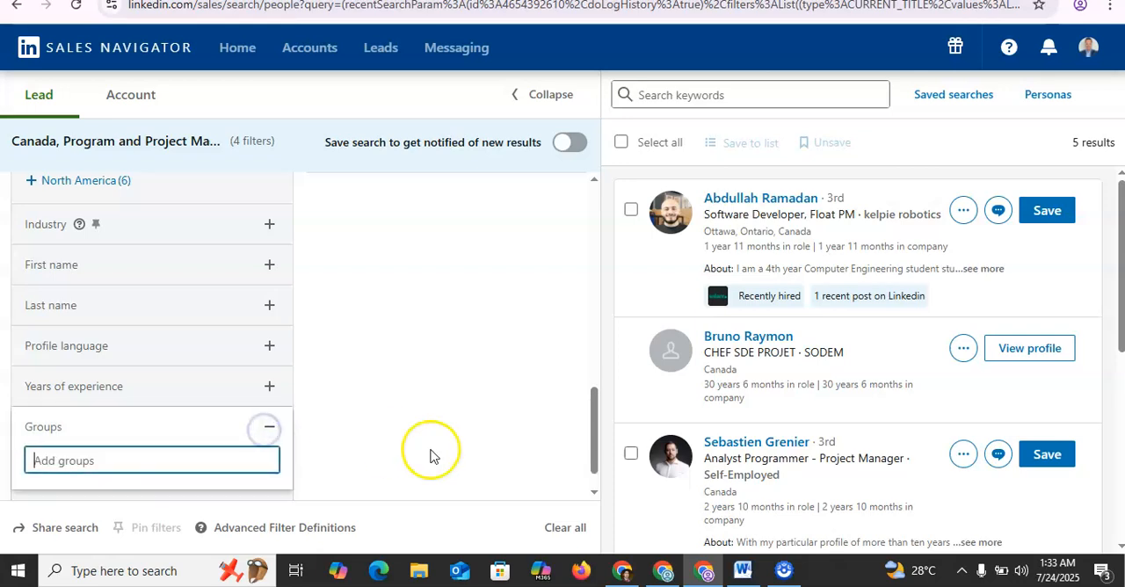
click(592, 495)
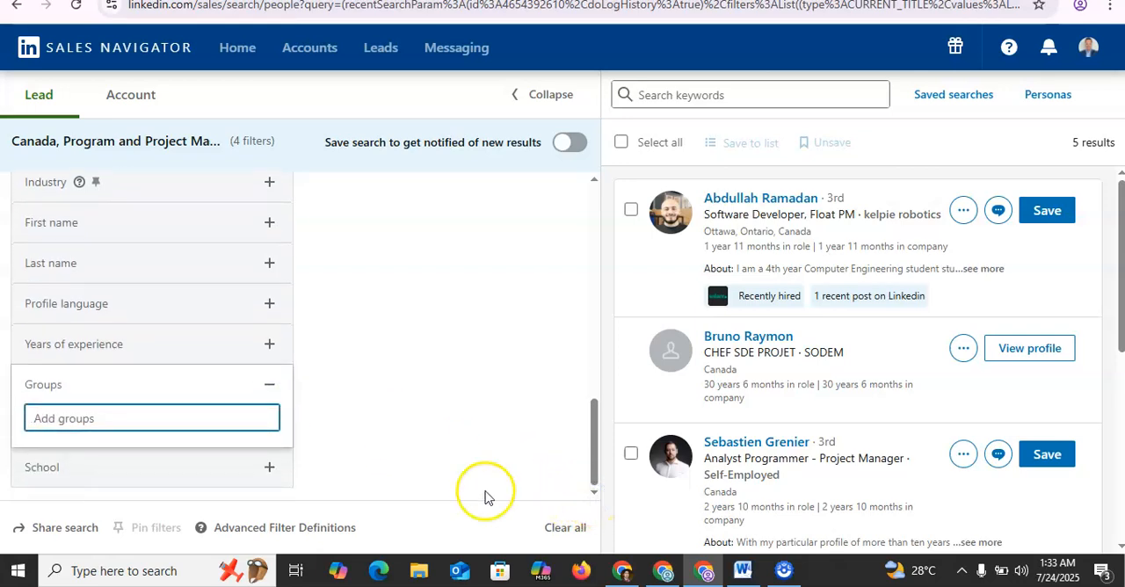
Step: Examine the schools suggested in the school filter
click(263, 469)
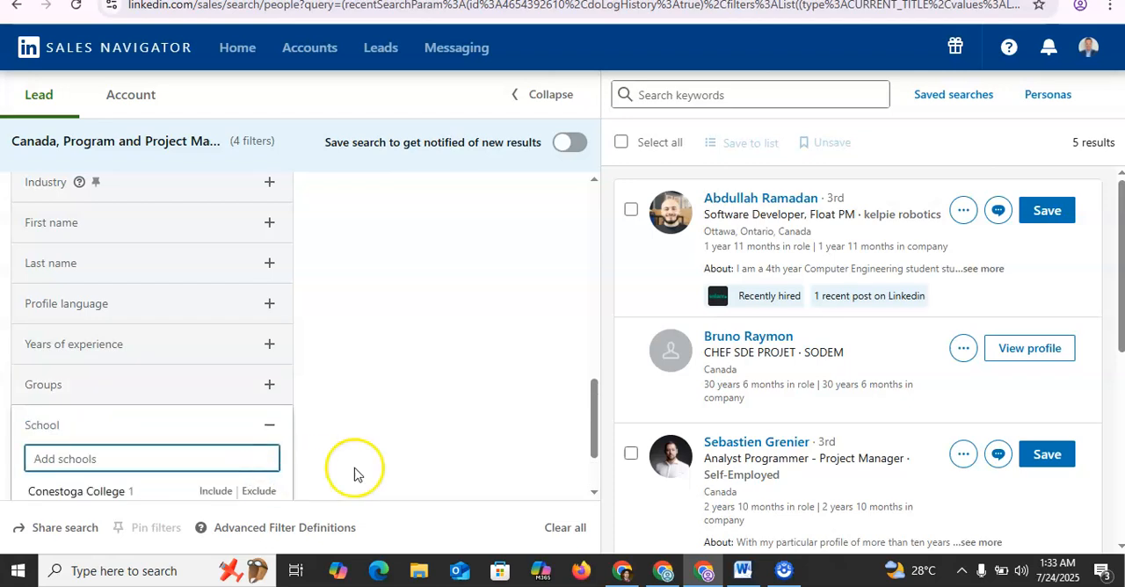
click(595, 494)
click(596, 495)
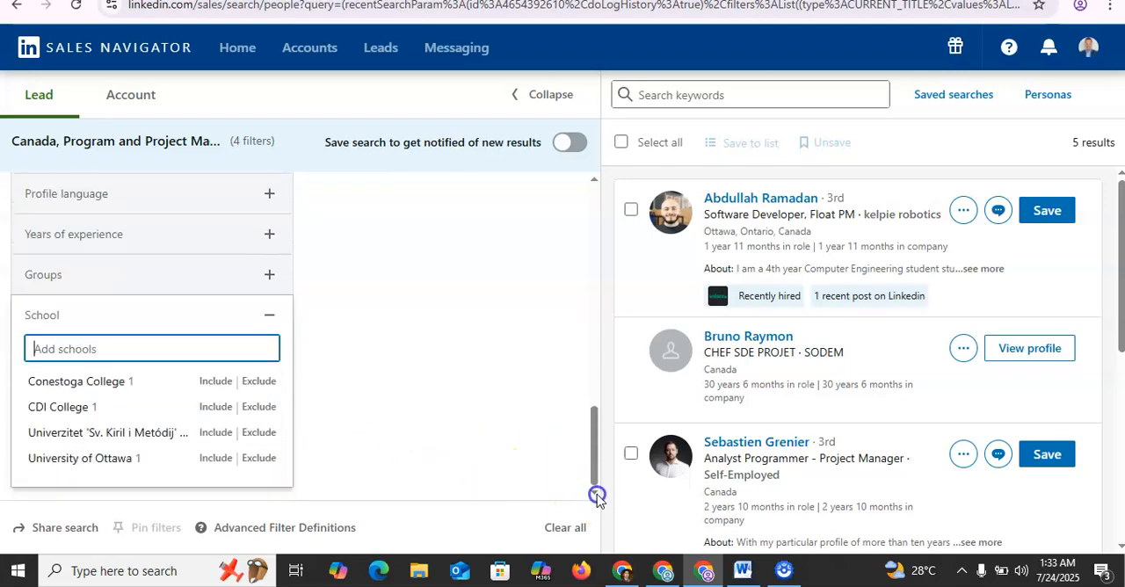
Step: Try including CDI College in the school filter, and remove it again
click(200, 413)
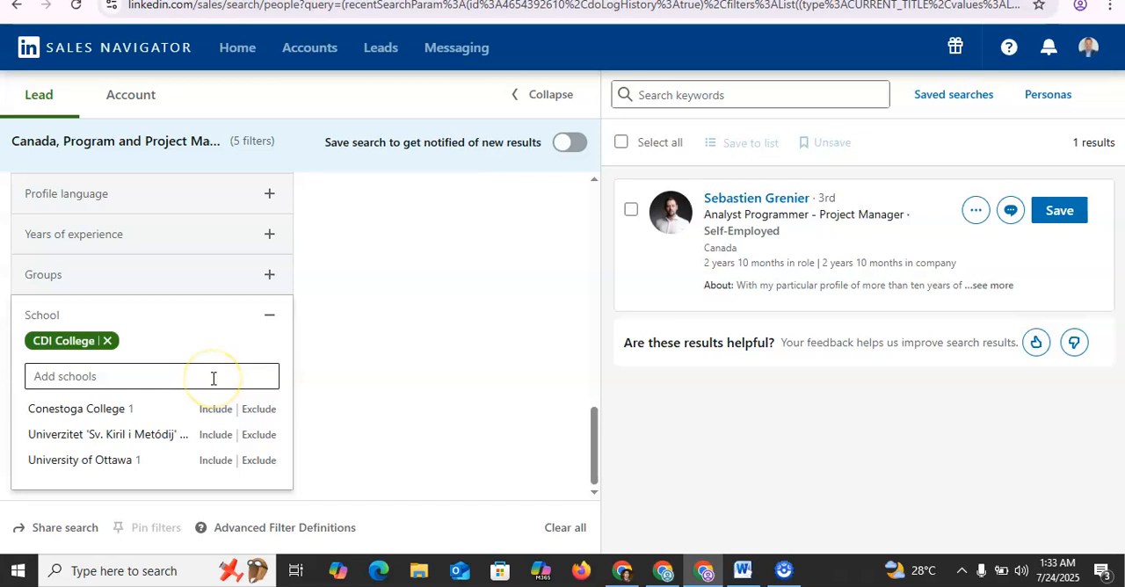
click(107, 340)
click(591, 497)
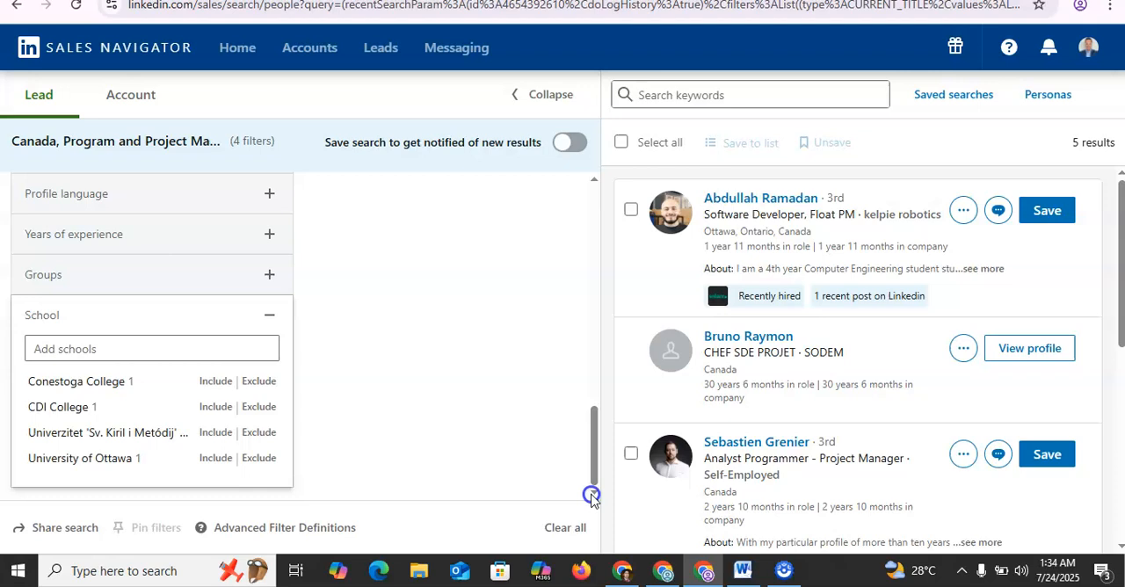
Step: Remove Program and Project Management from the function filter in the Role section
click(592, 187)
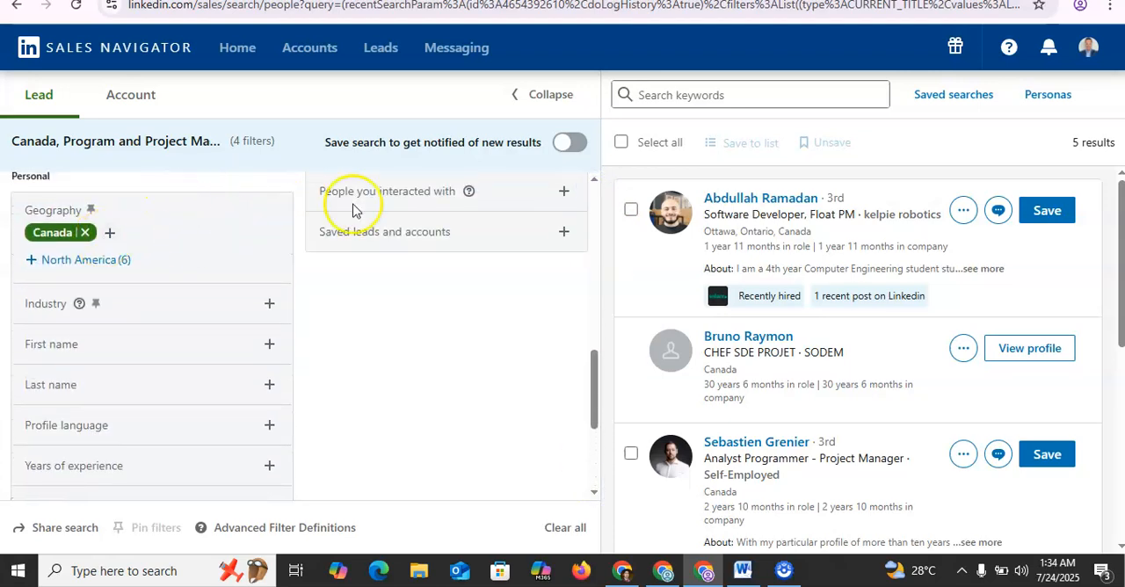
click(595, 182)
click(594, 182)
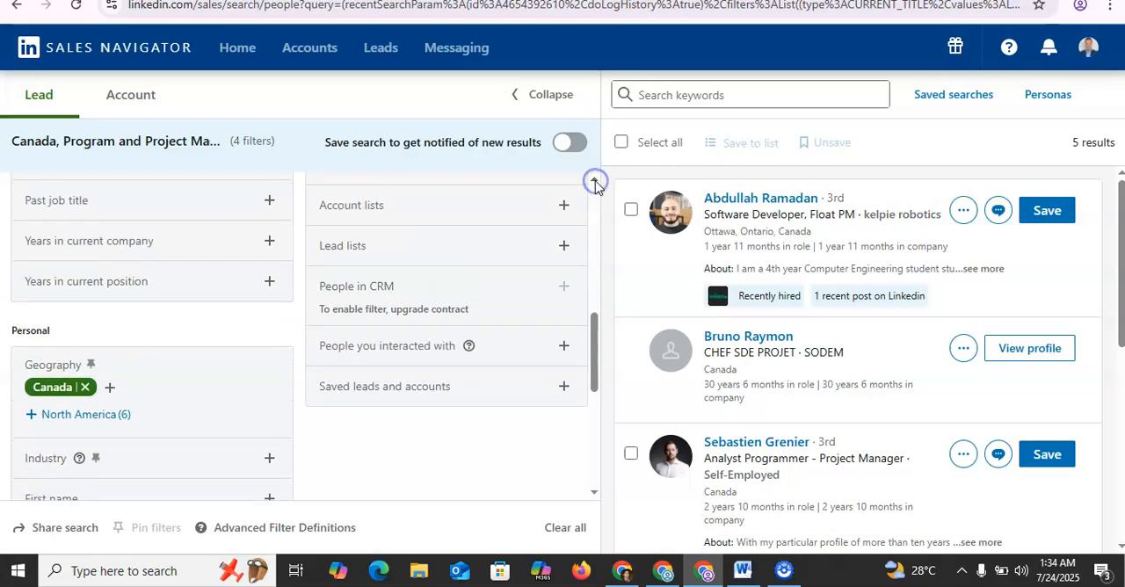
click(594, 183)
click(595, 183)
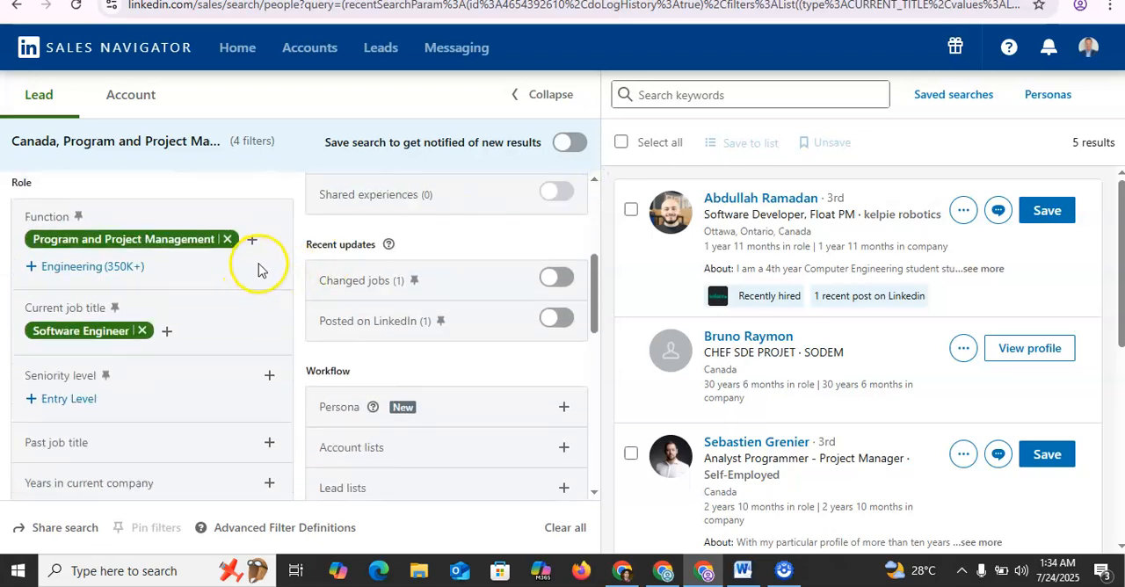
click(227, 239)
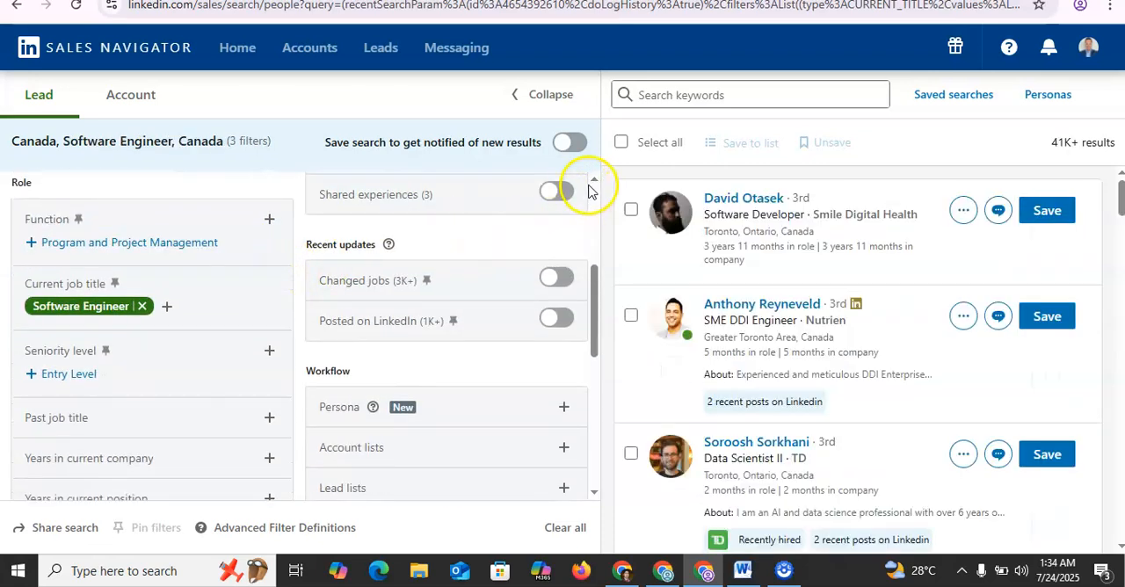
Step: Remove Canada from the company headquarters location filter
click(594, 180)
click(595, 180)
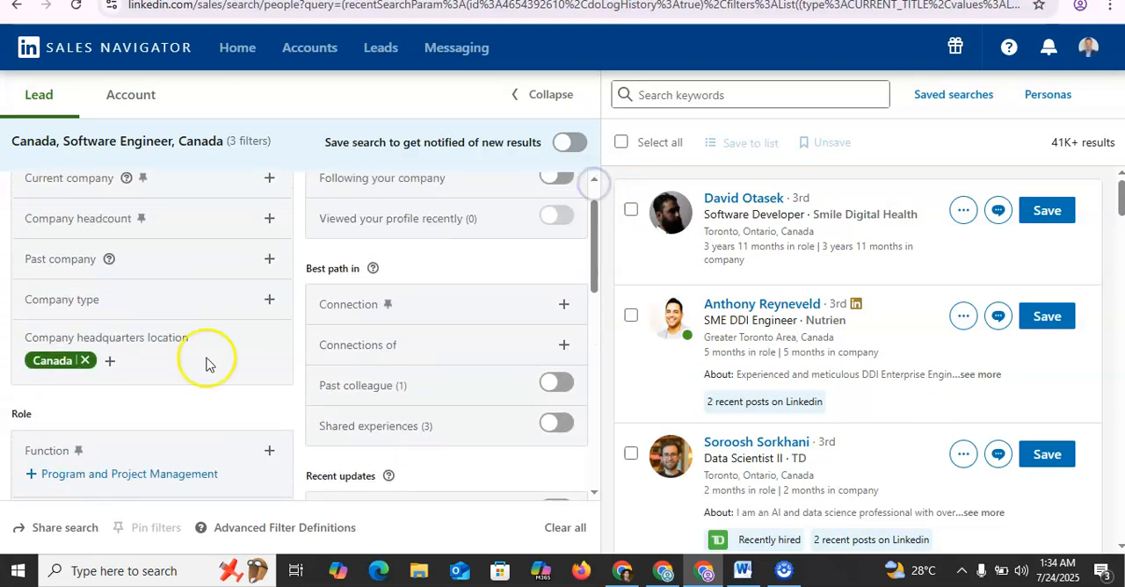
click(87, 360)
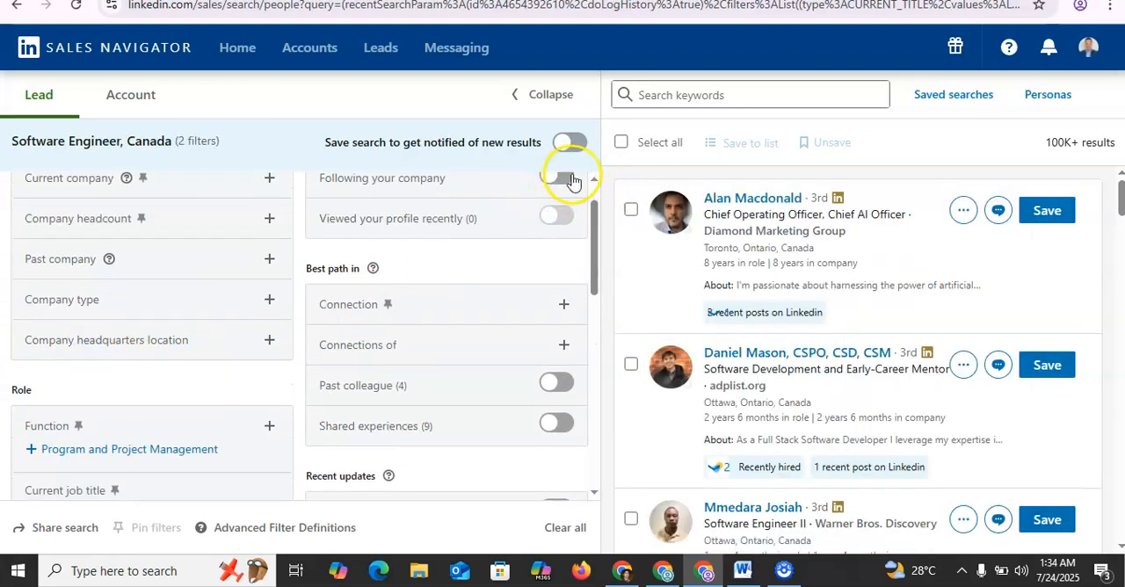
Step: Try the Following your company filter under Buyer intent, and switch it off again
click(598, 183)
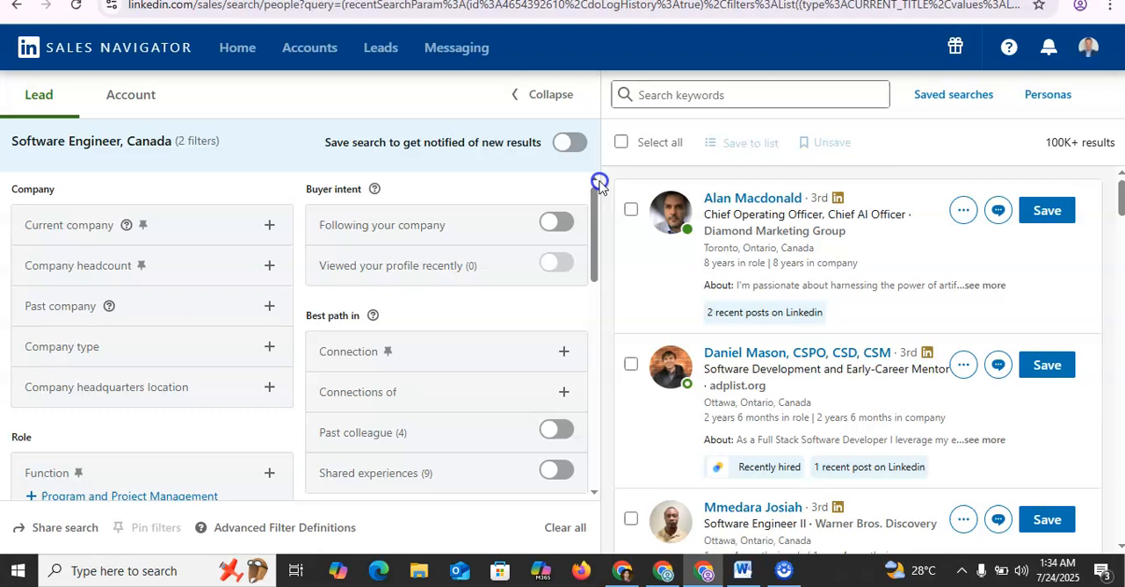
click(554, 225)
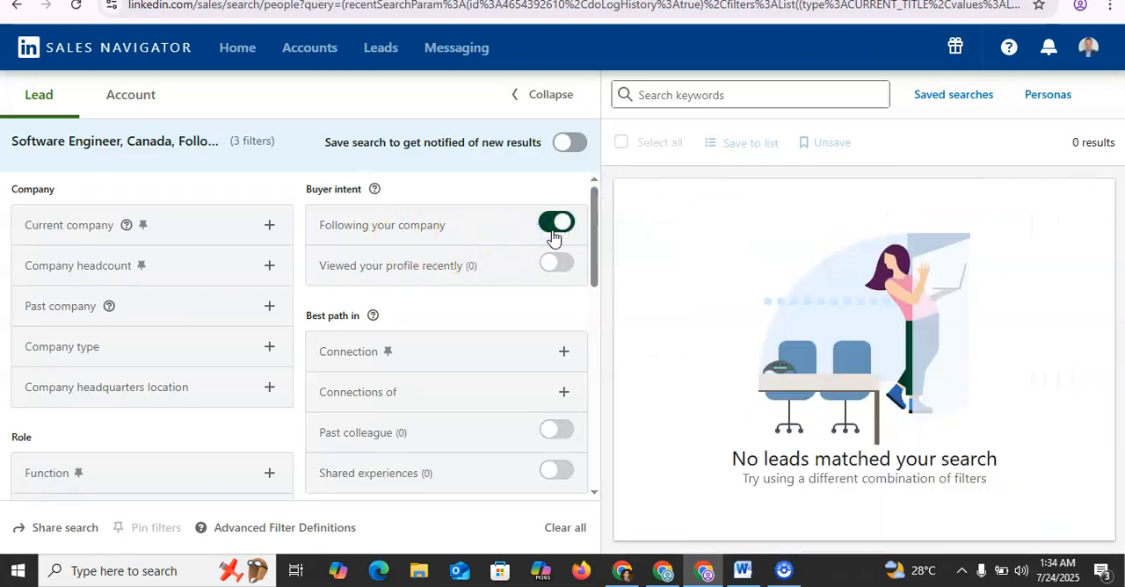
click(554, 225)
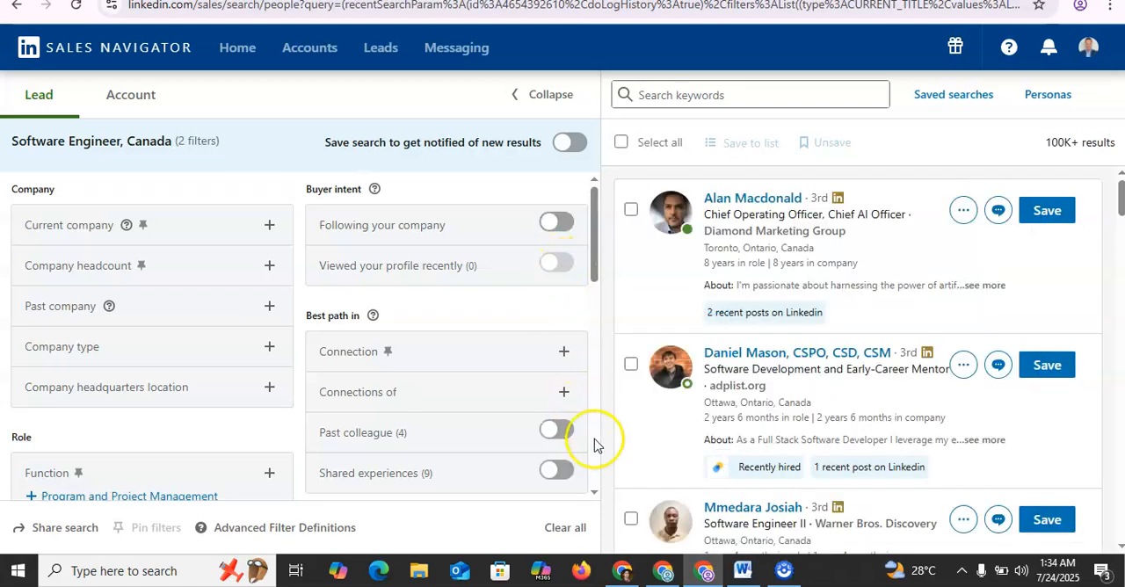
Step: Examine the Connection and Connections of filters under Best path in without choosing anything
scroll(597, 505, down, 1)
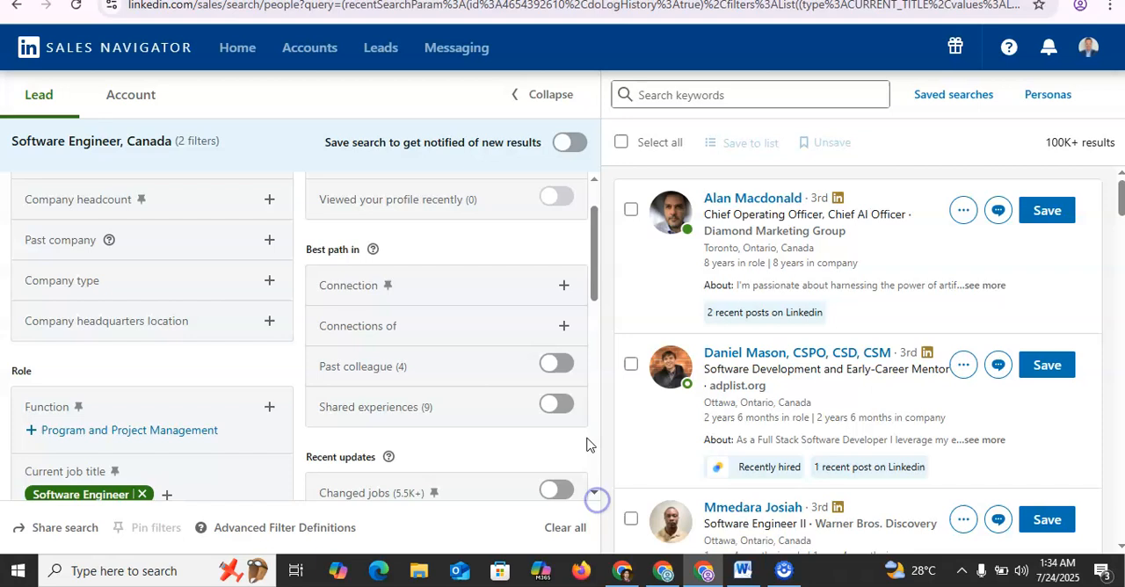
click(567, 288)
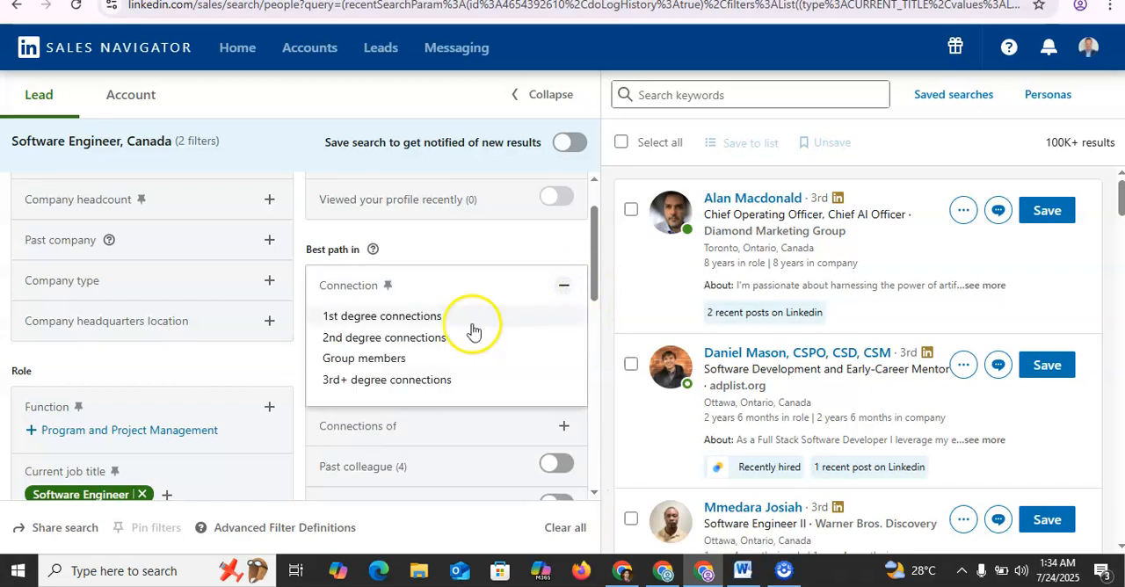
click(263, 375)
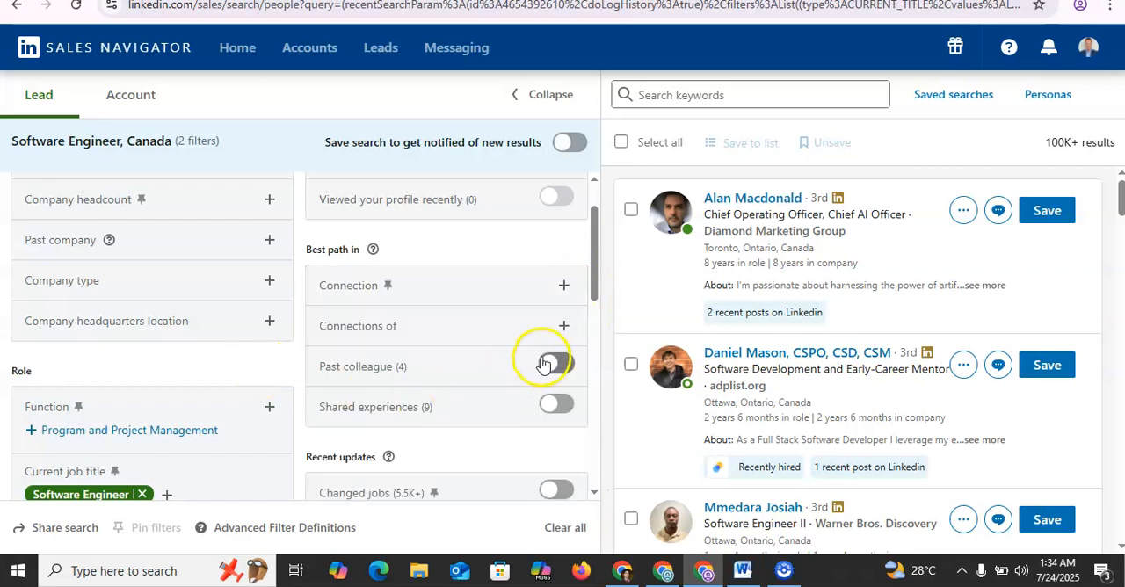
click(551, 334)
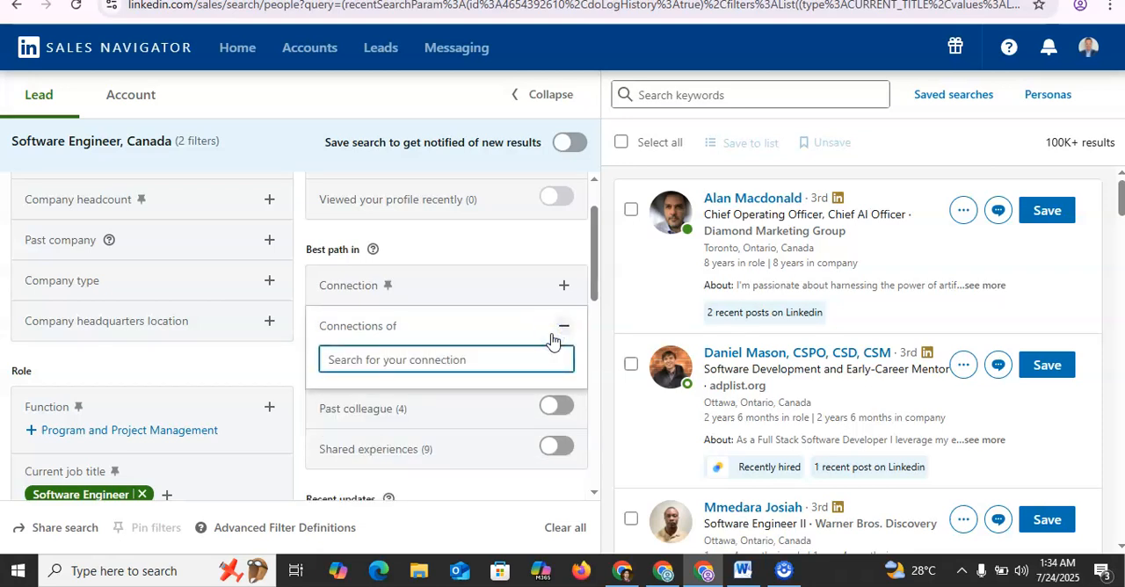
click(260, 358)
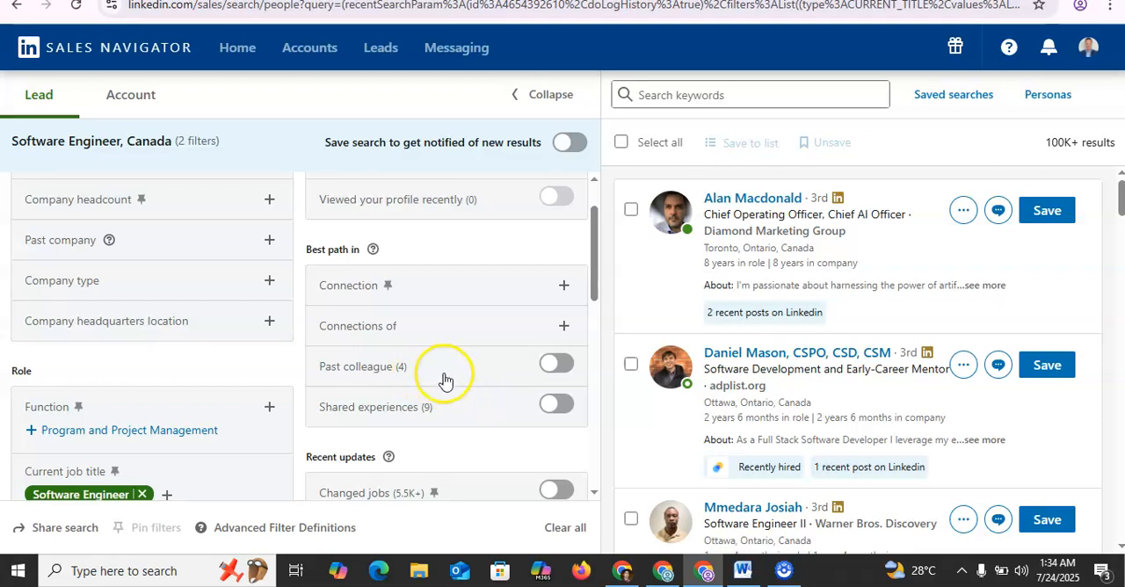
Step: Review the recent updates filters and examine the personas offered in the Workflow section without choosing one
click(595, 496)
click(596, 497)
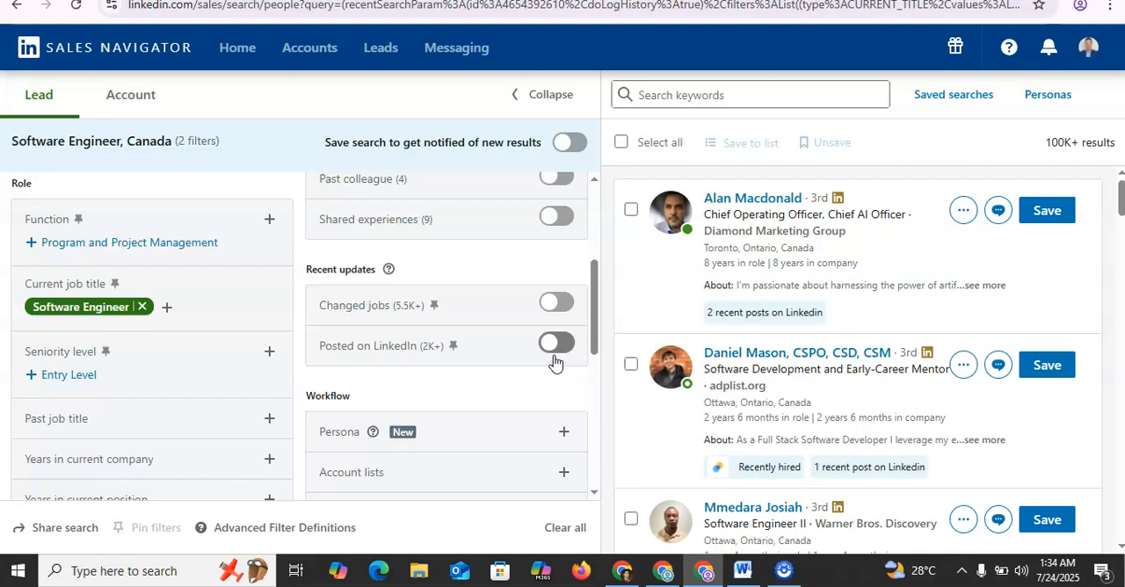
click(593, 493)
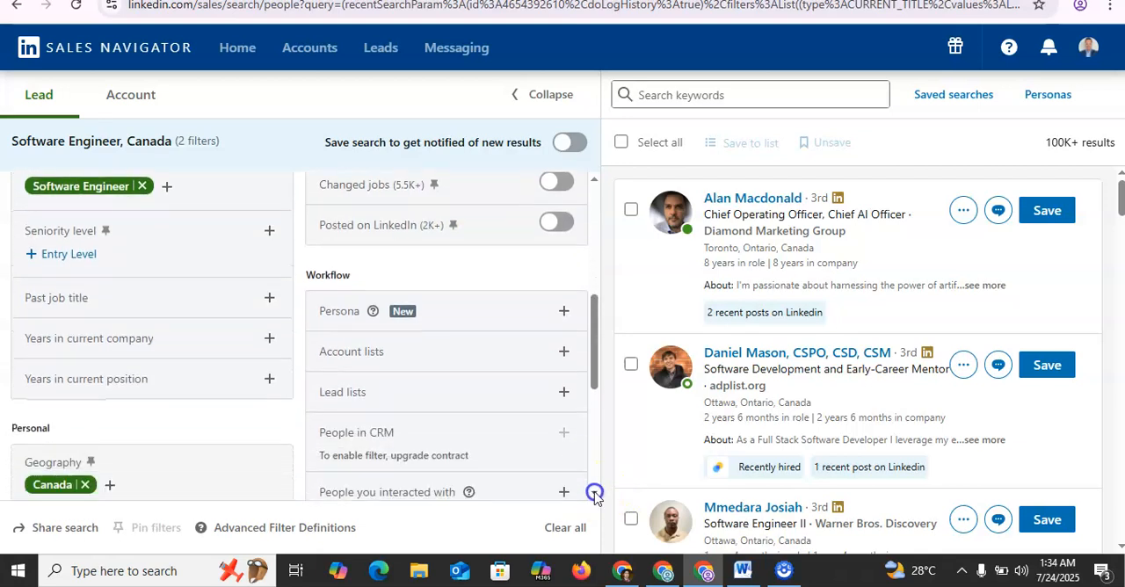
click(561, 315)
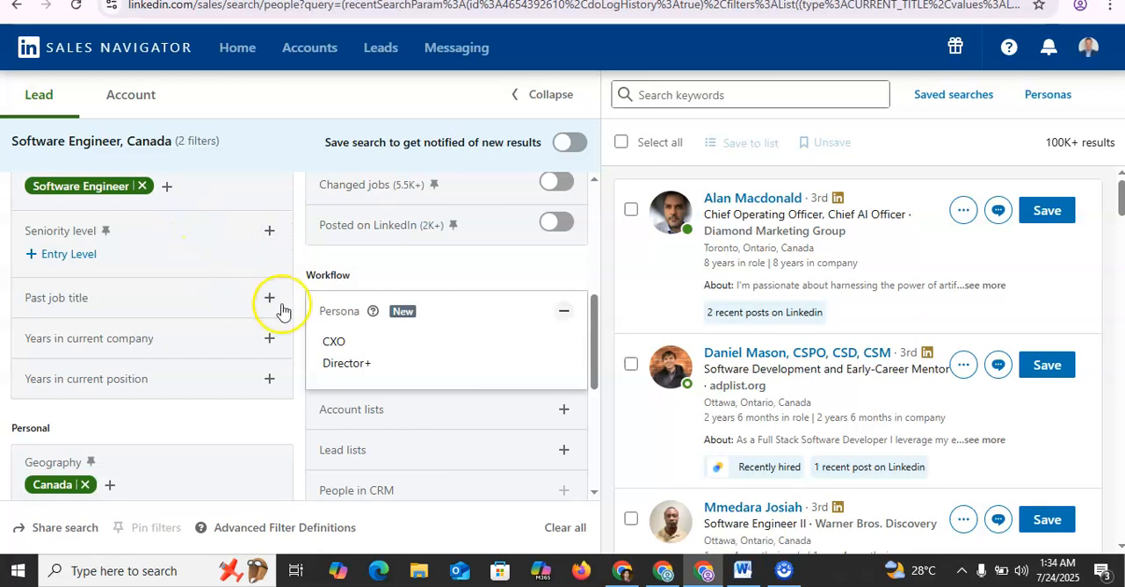
click(503, 270)
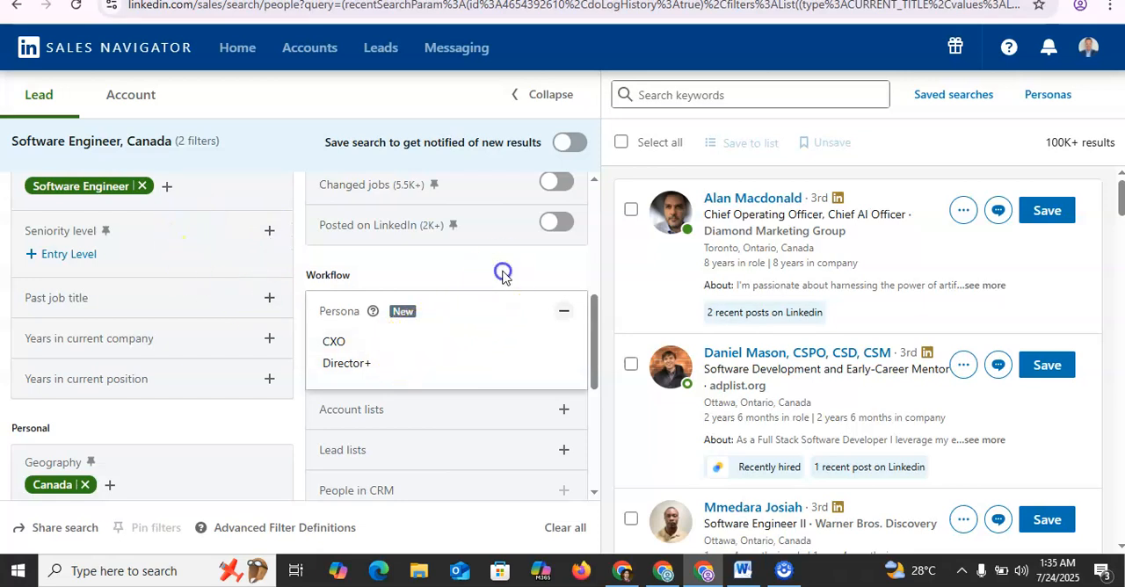
Step: Examine the options of the People you interacted with filter in the Workflow section, and collapse it
click(594, 494)
click(594, 494)
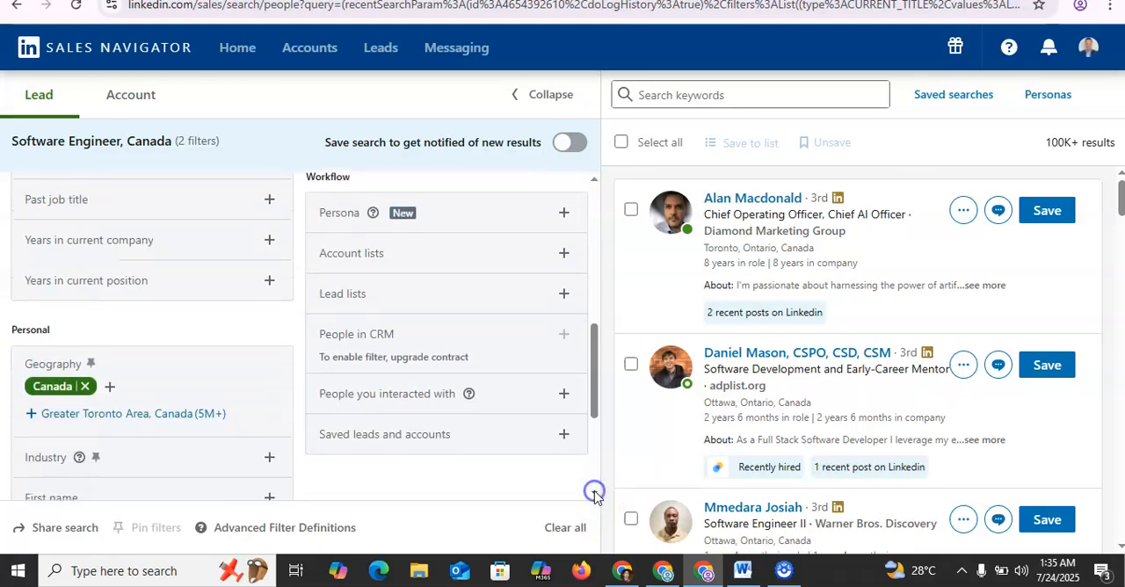
click(560, 404)
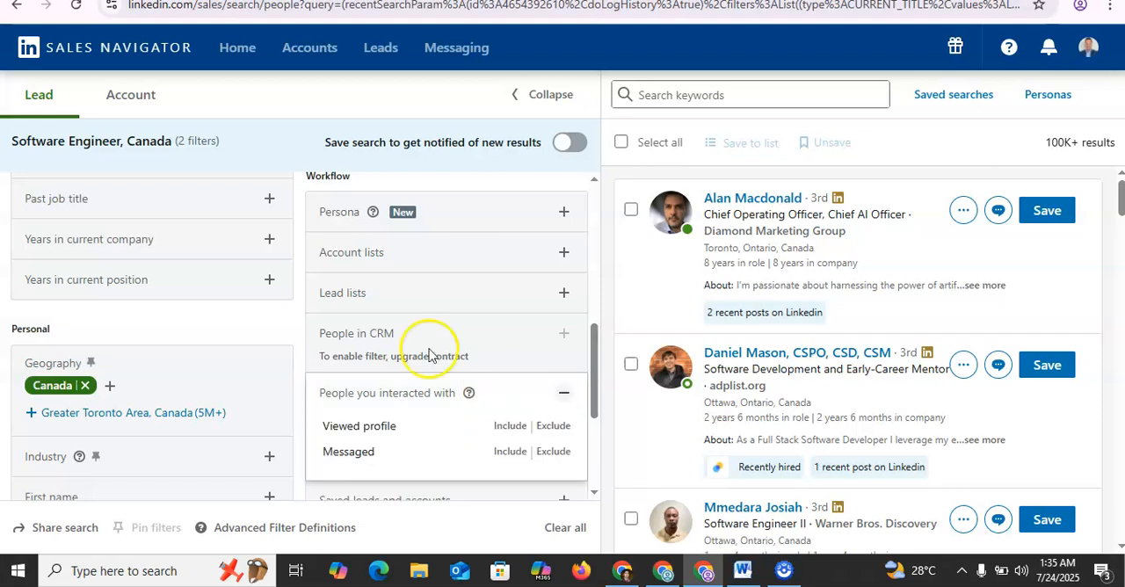
click(269, 327)
Step: Select the lead search's URL, and switch to Expandi's list of campaigns
click(831, 8)
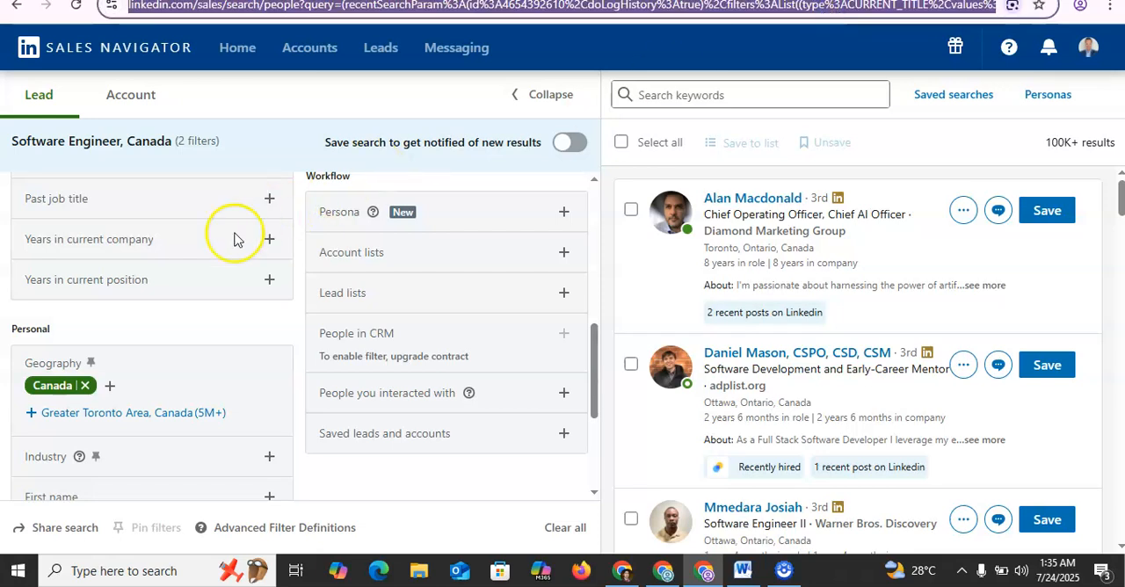
key(alt+Tab)
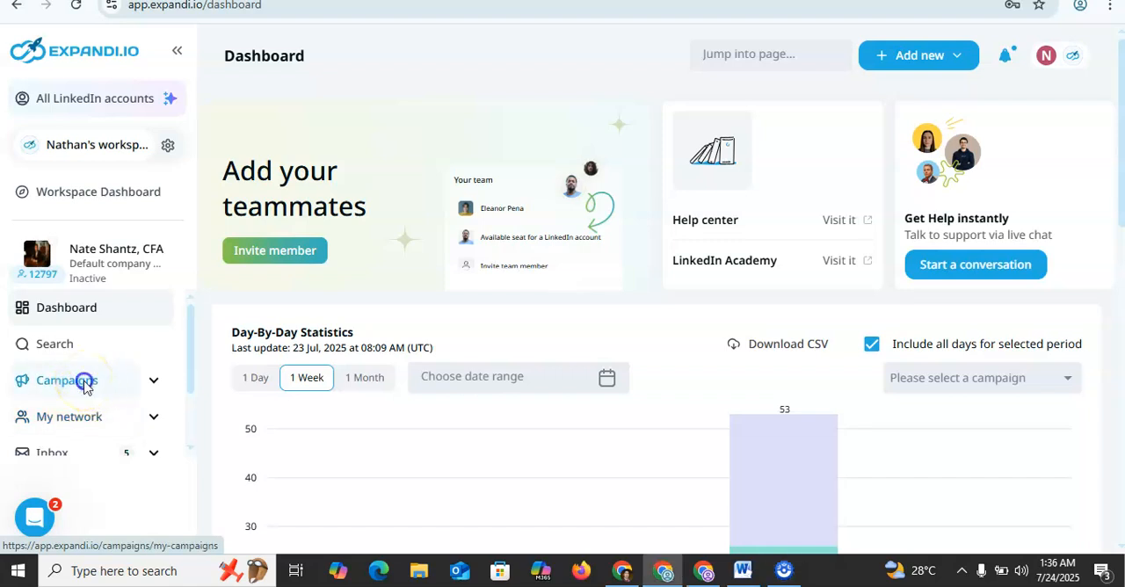
click(85, 384)
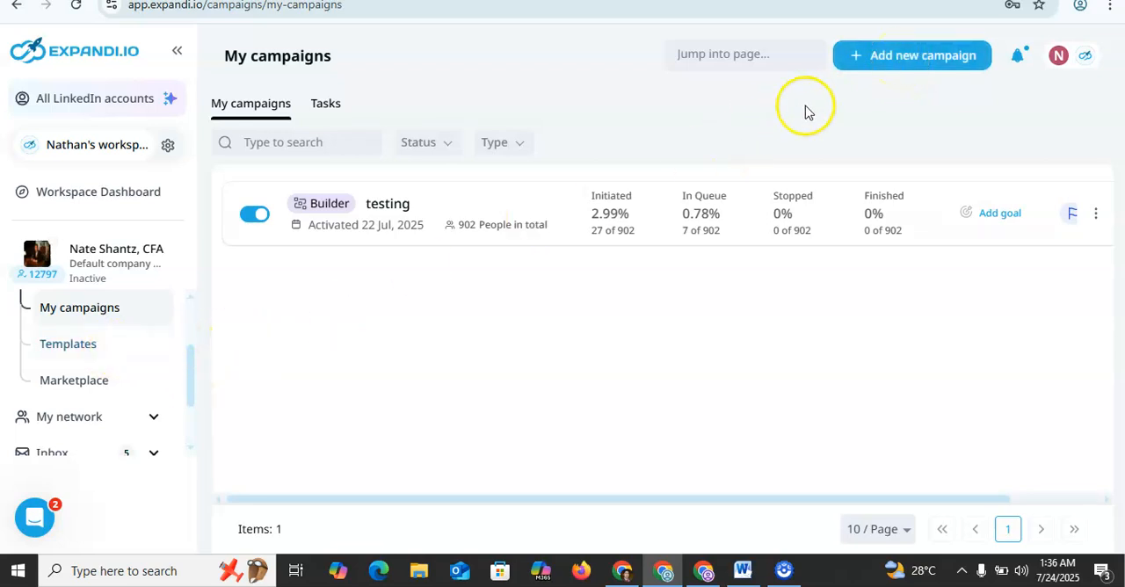
Step: Start a new campaign and skip defining its goal, leaving the target audience and value proposition empty
click(874, 63)
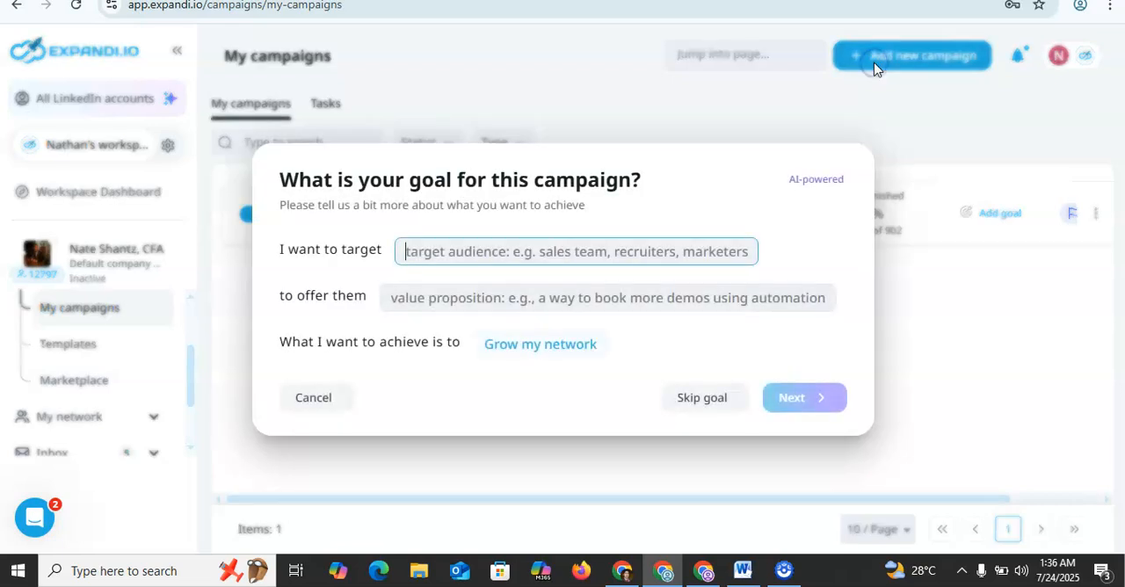
click(451, 253)
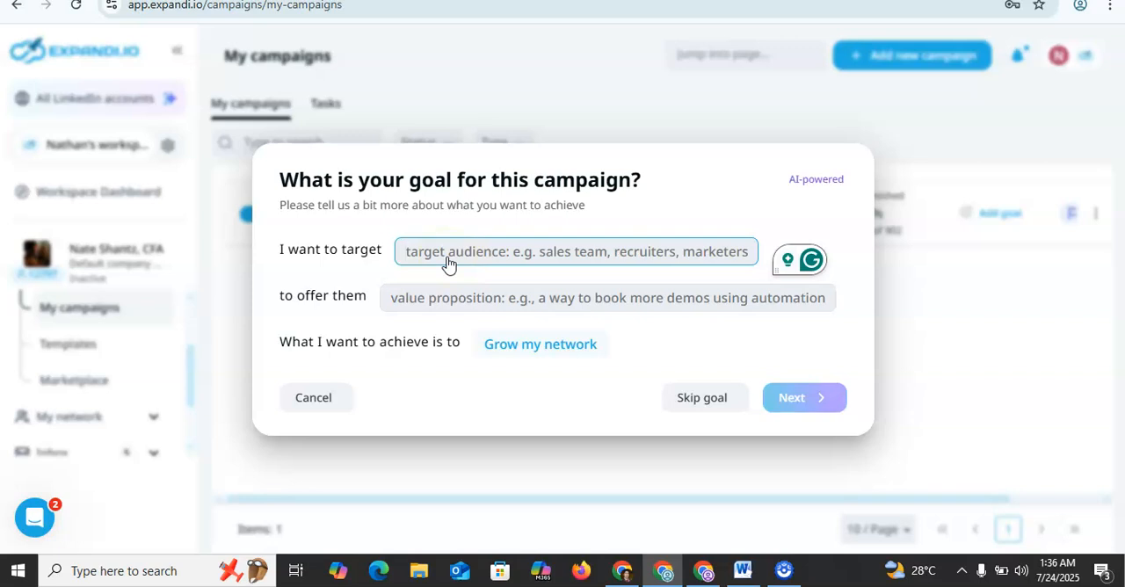
click(428, 299)
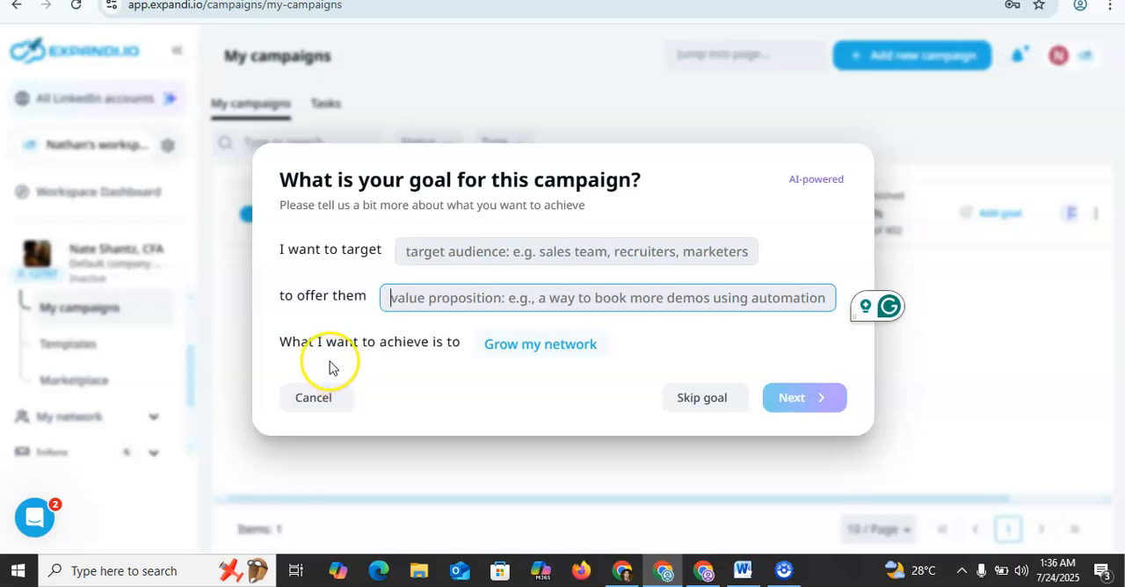
click(702, 402)
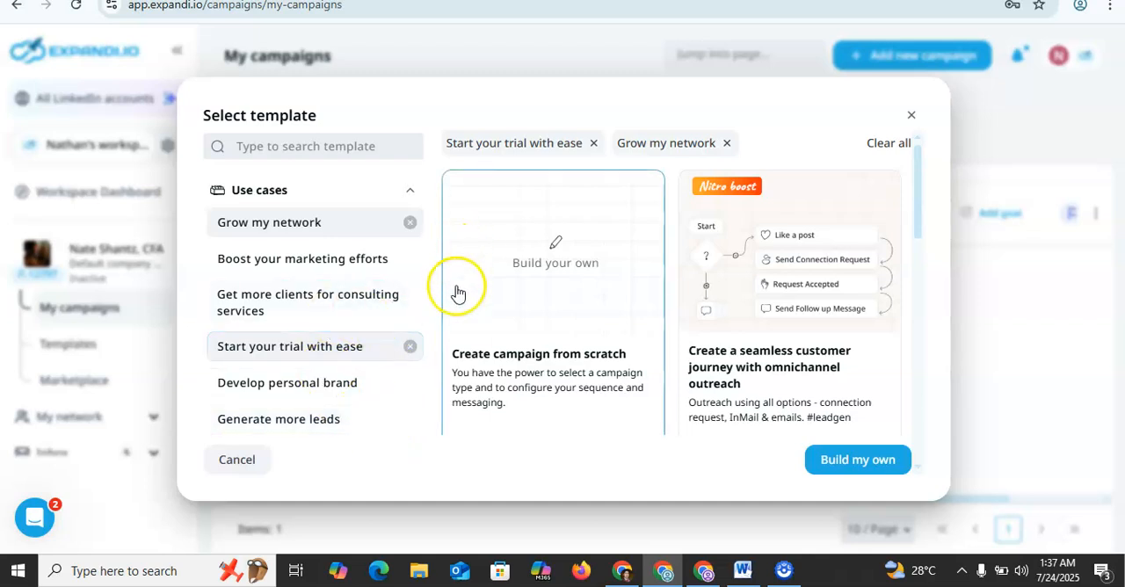
Step: Create a blank campaign from scratch with the Open In-Mail type
click(555, 335)
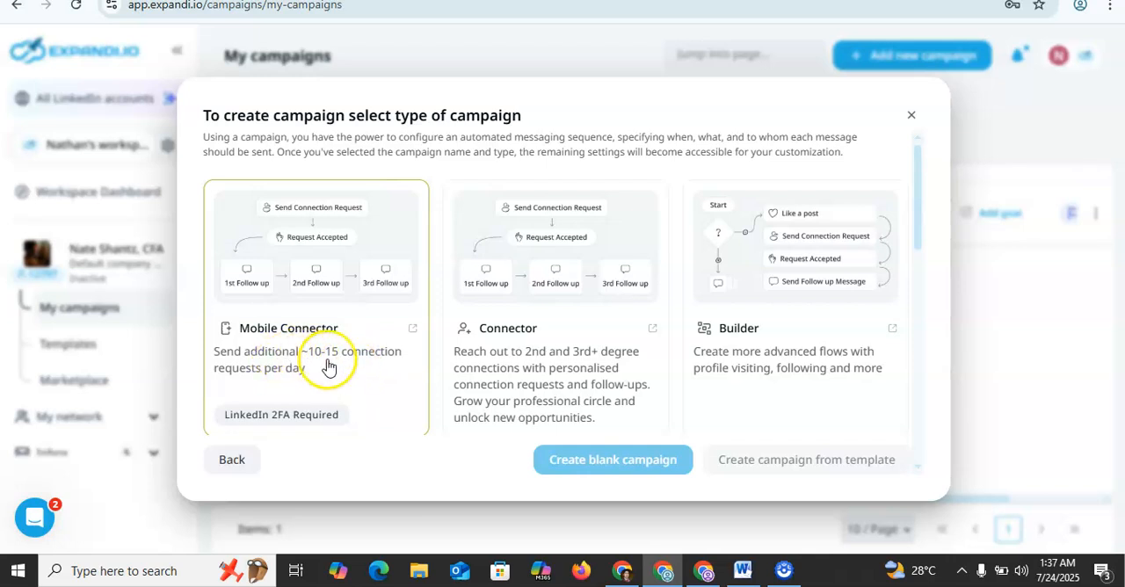
click(919, 399)
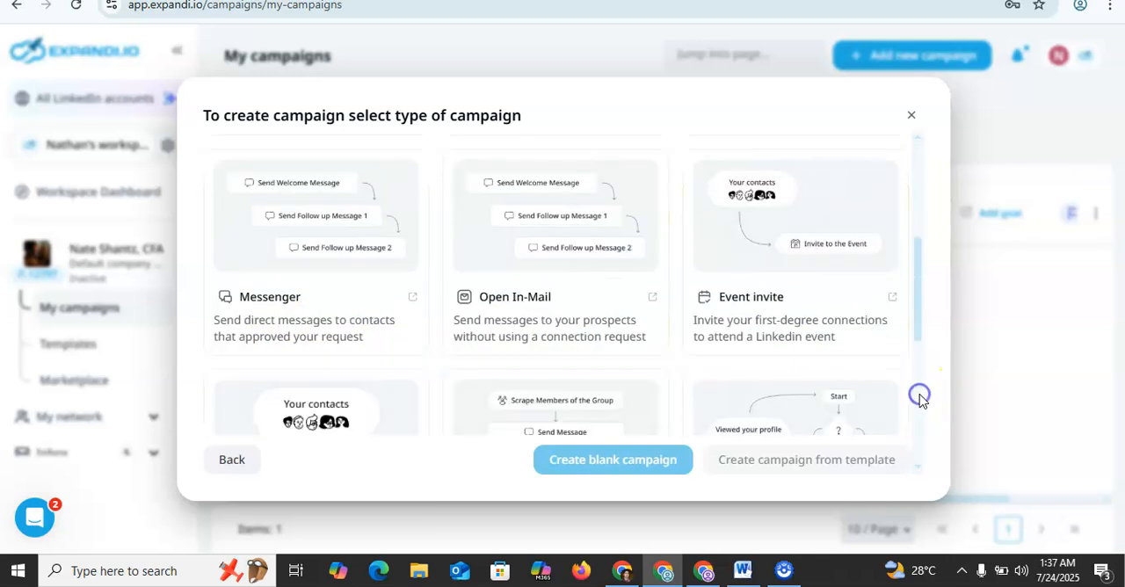
click(561, 268)
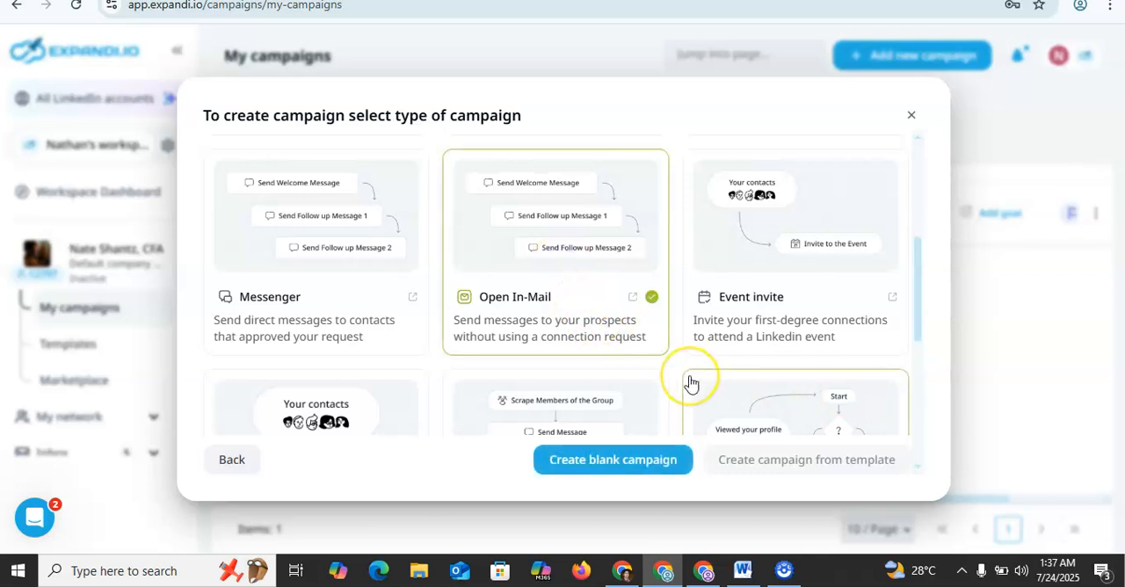
click(673, 460)
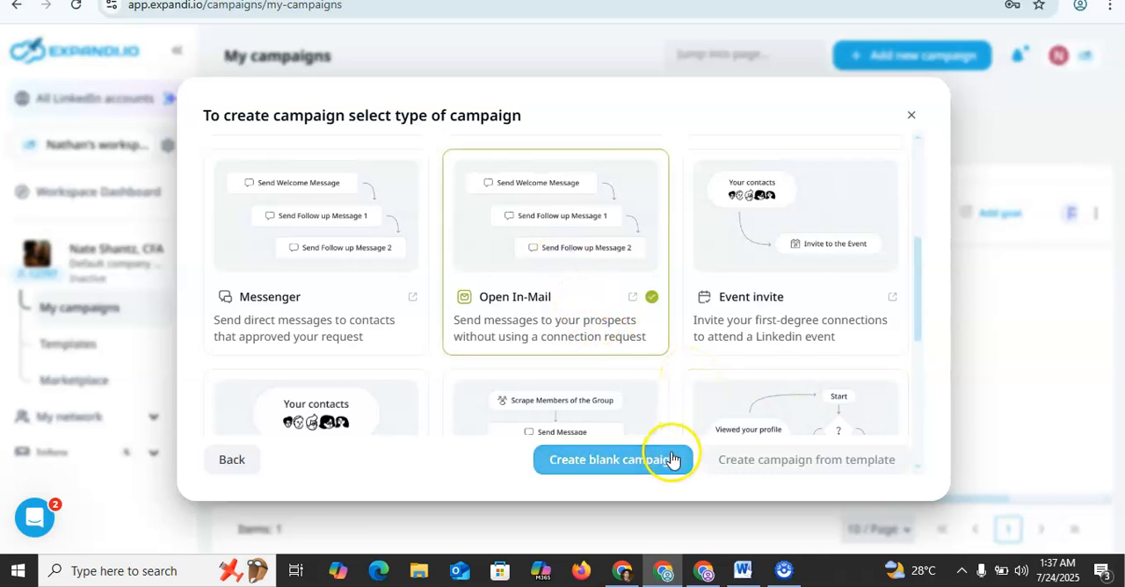
click(625, 471)
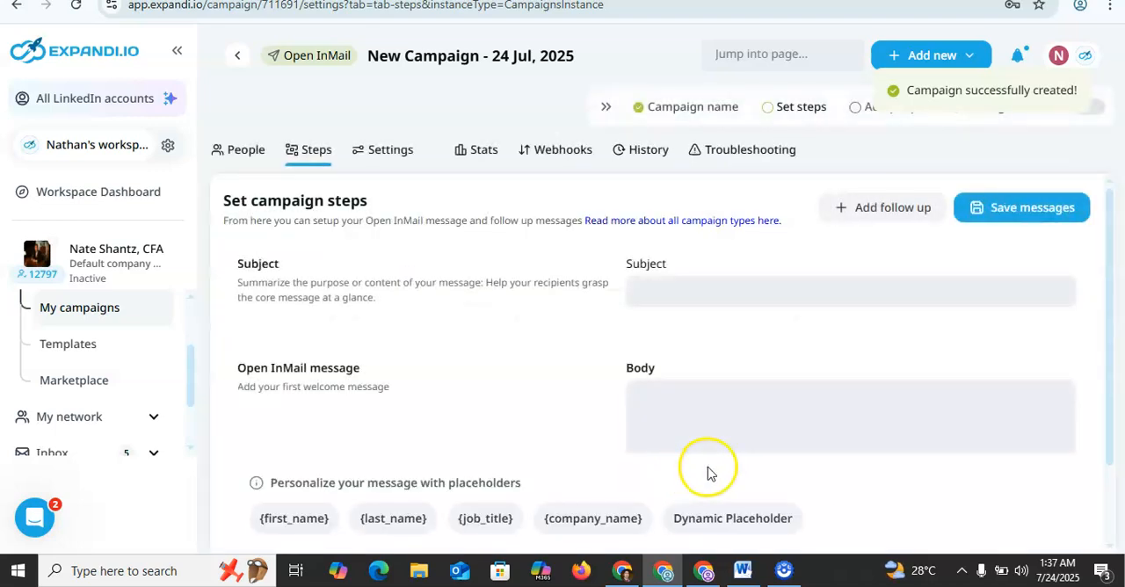
Step: Copy the entire prepared message from the Word document, and paste it into the Open InMail message body in Expandi
click(702, 280)
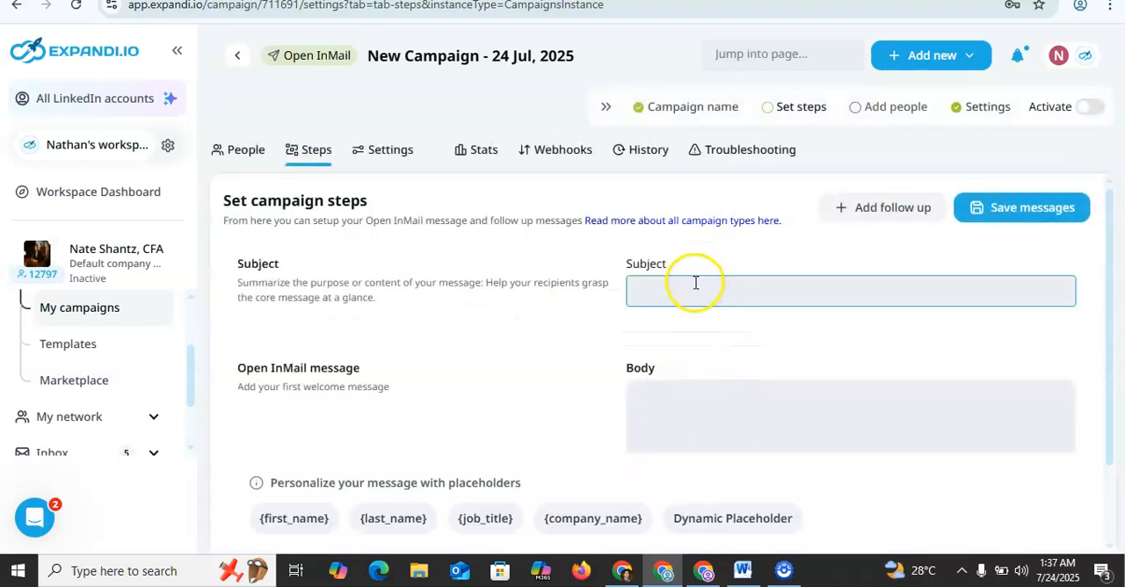
click(695, 283)
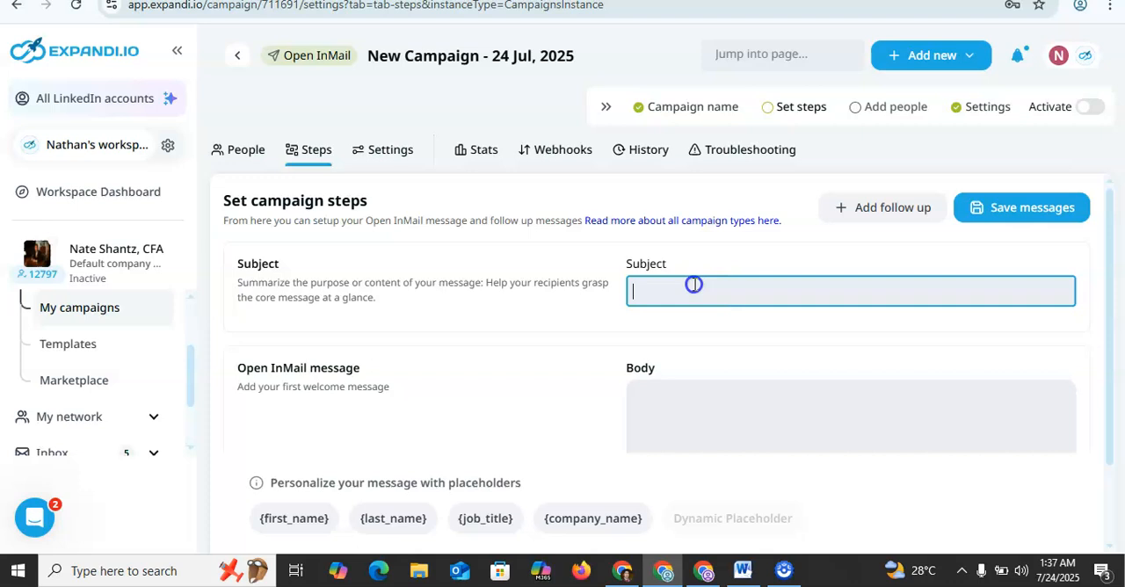
click(708, 404)
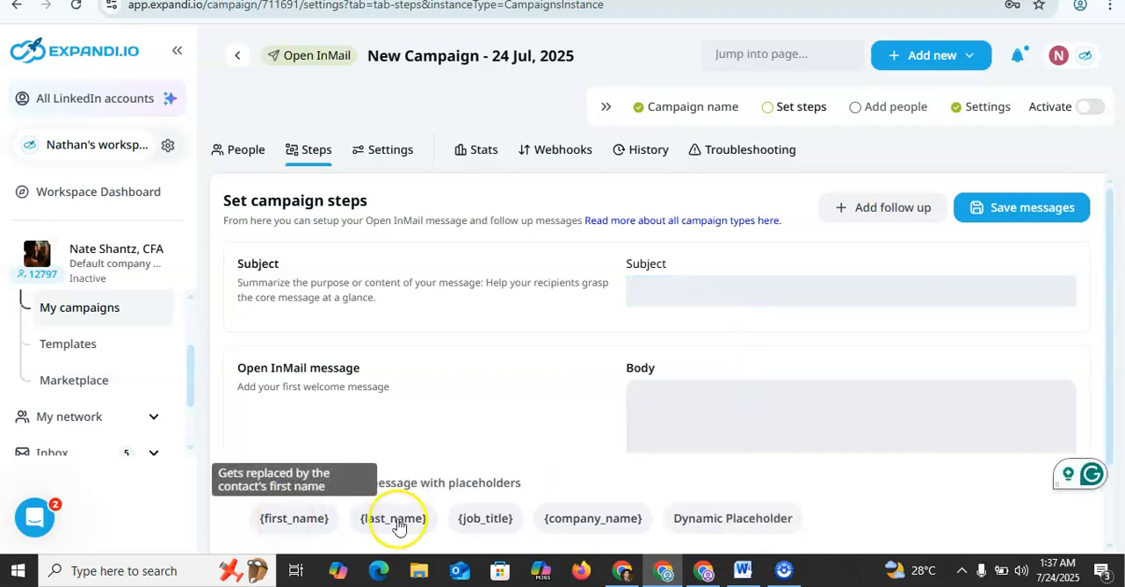
click(743, 571)
click(524, 214)
key(ctrl+a)
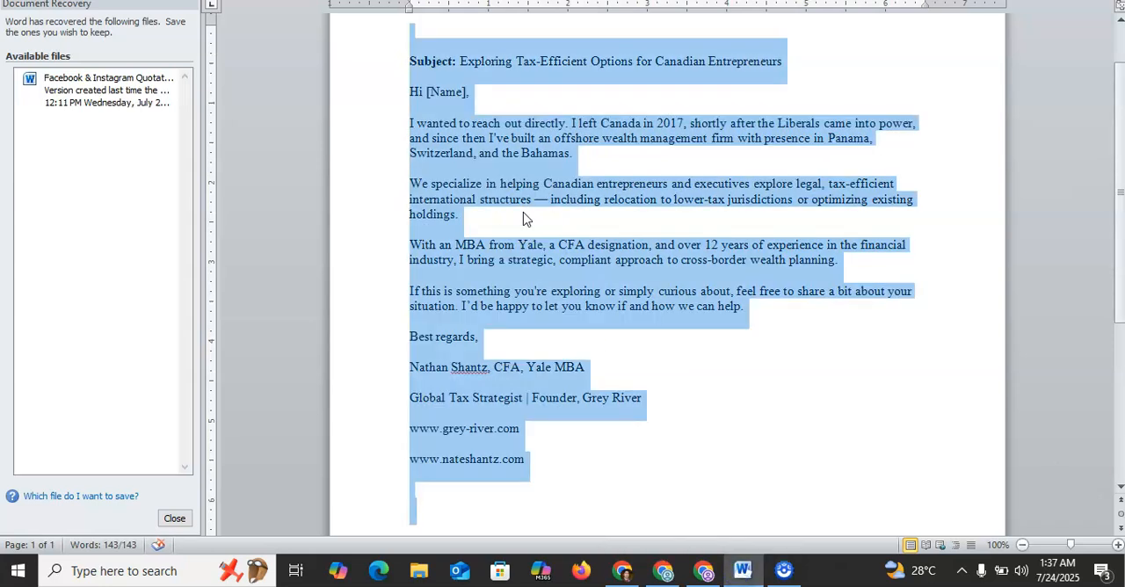
click(703, 571)
click(664, 571)
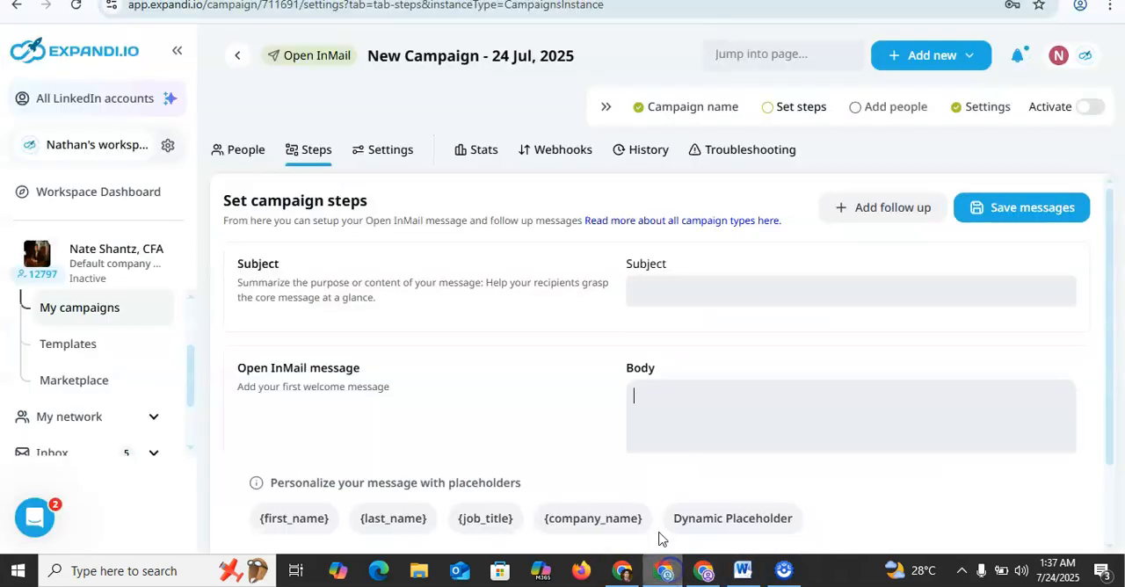
click(660, 382)
key(ctrl+v)
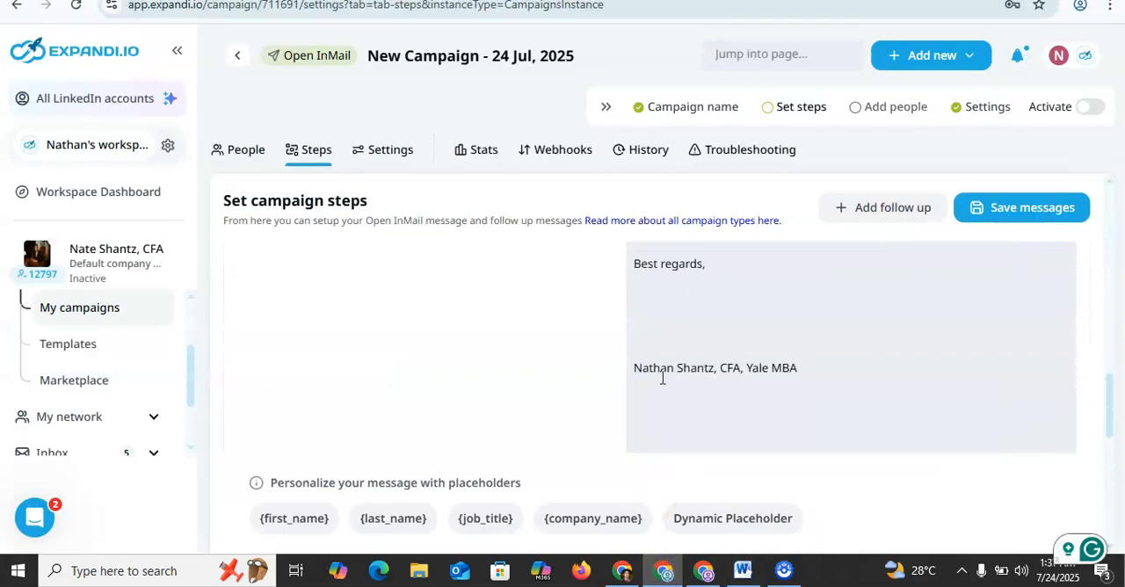
Step: Remove the surplus blank lines between the signature lines at the end of the message body
double_click(639, 418)
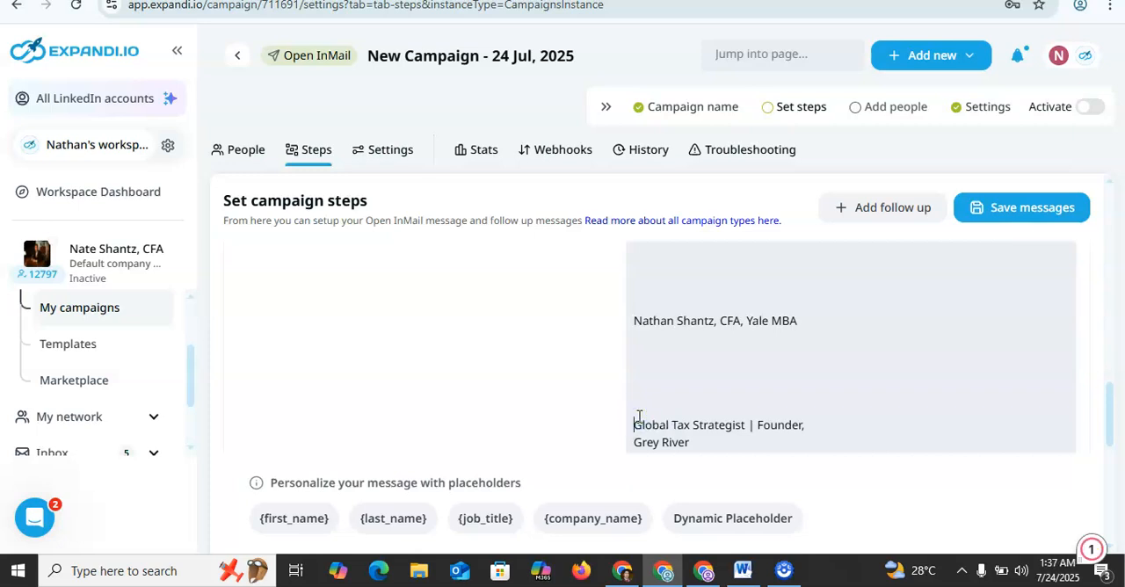
key(BackSpace)
key(BackSpace)
key(BackSpace)
key(BackSpace)
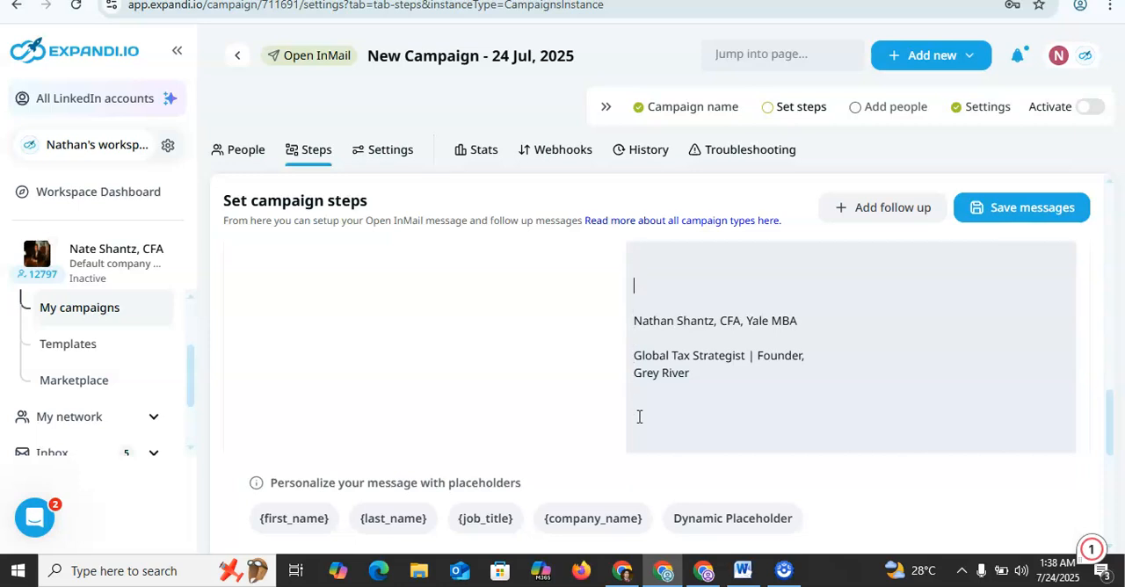
scroll(639, 417, down, 1)
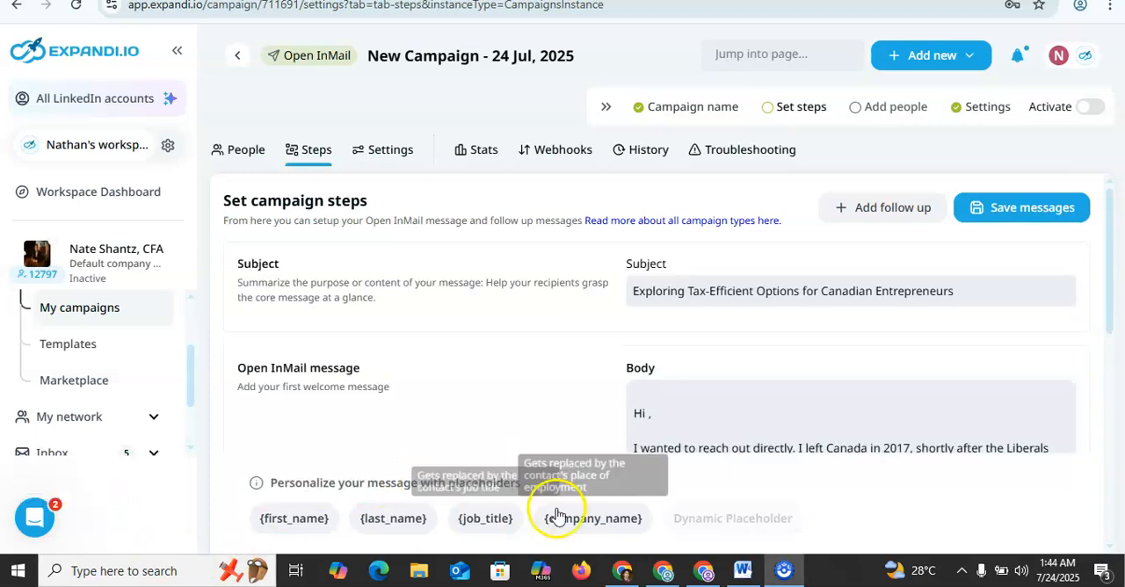
Step: Insert the {first_name} placeholder after "Hi" in the message body, and remove the blank line above the greeting
click(701, 409)
key(Down)
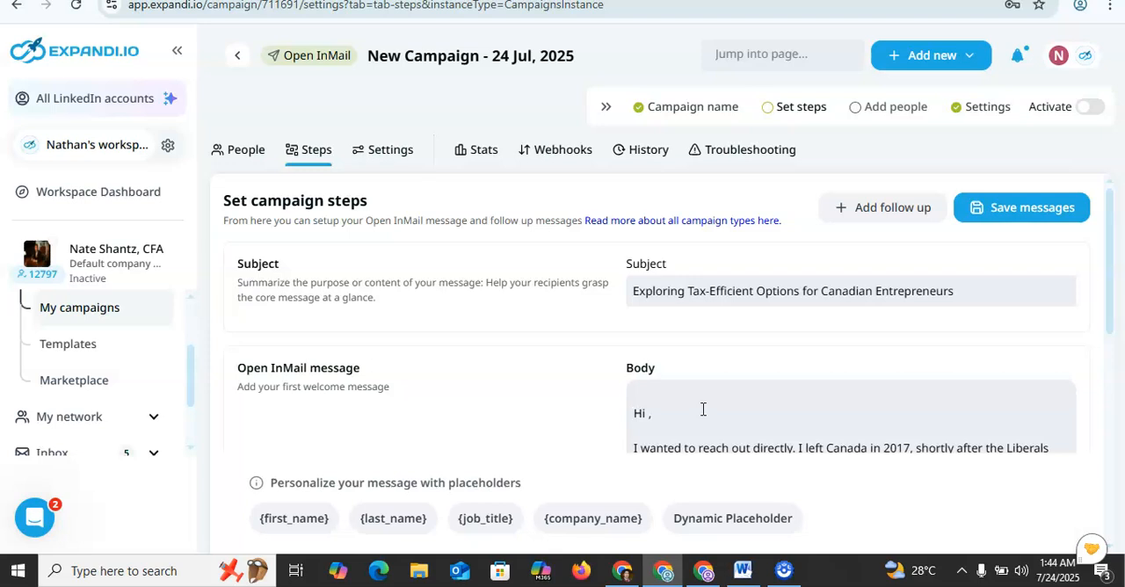
scroll(703, 409, down, 5)
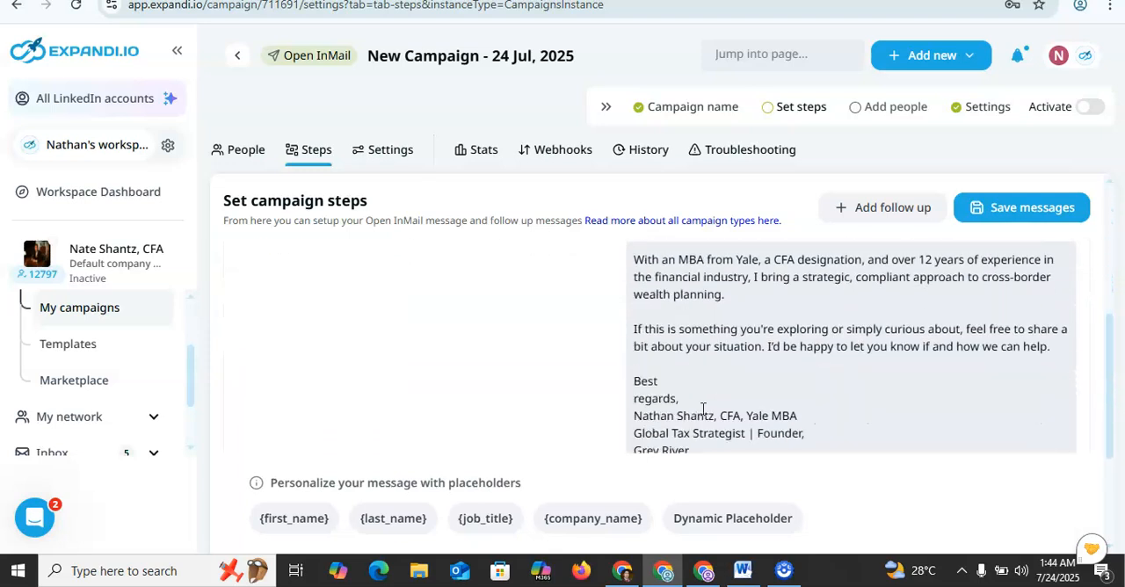
scroll(702, 409, down, 1)
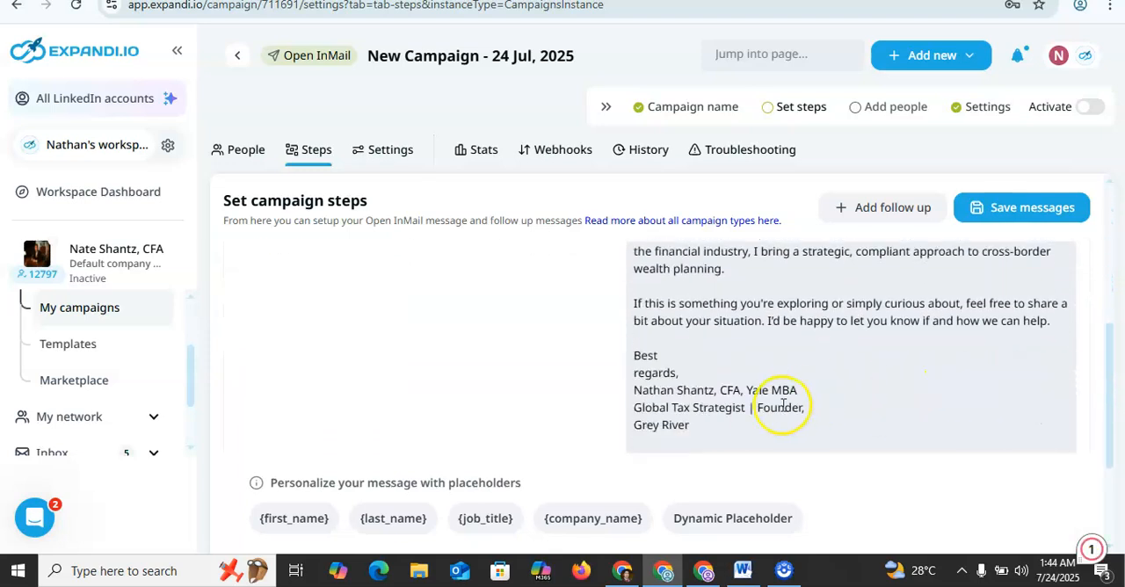
scroll(782, 405, up, 4)
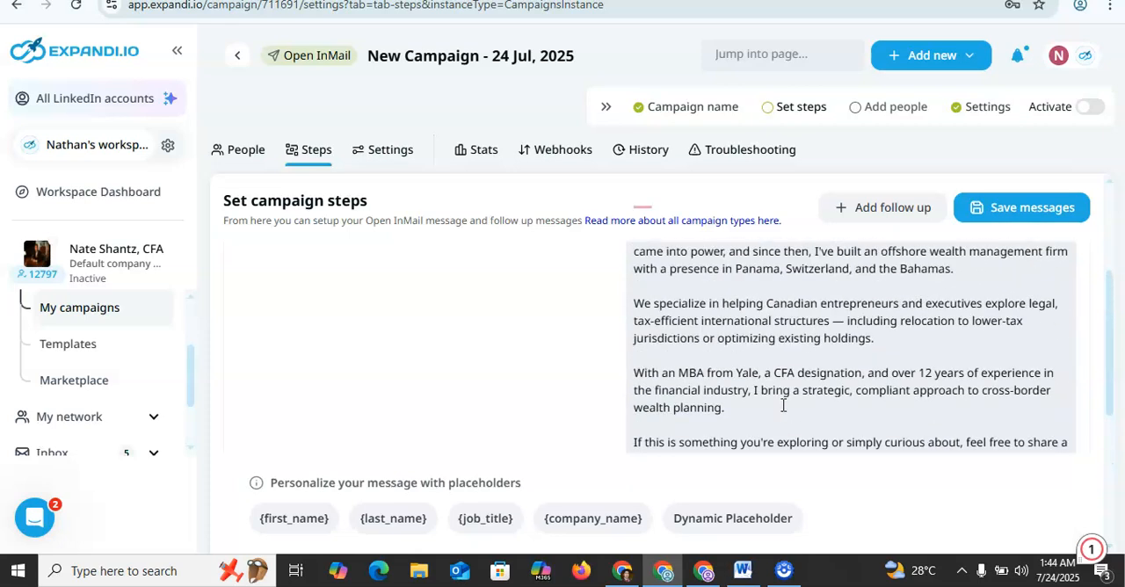
click(1111, 183)
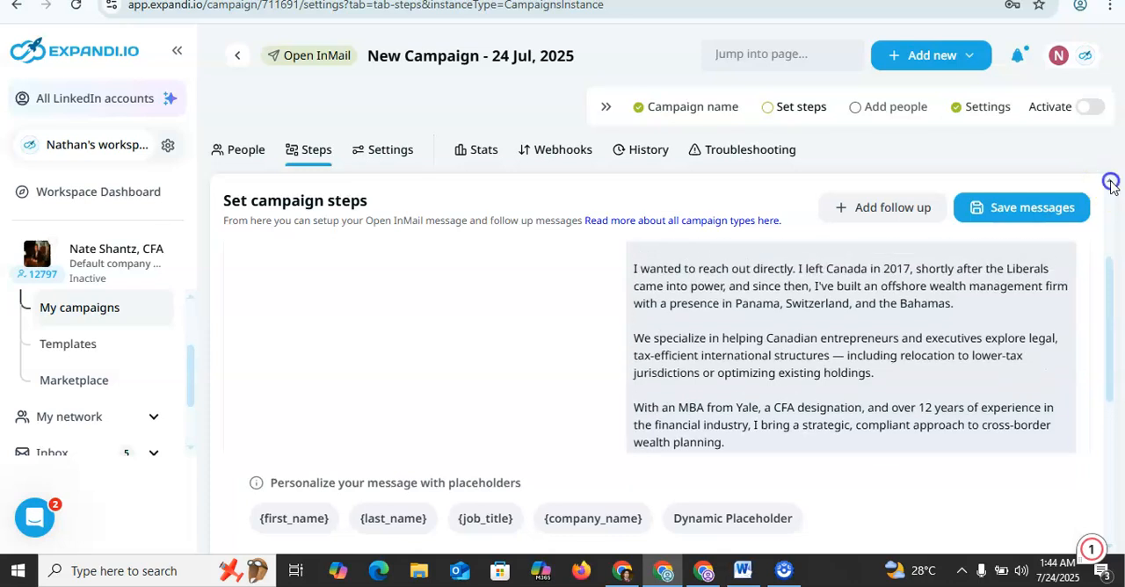
click(637, 313)
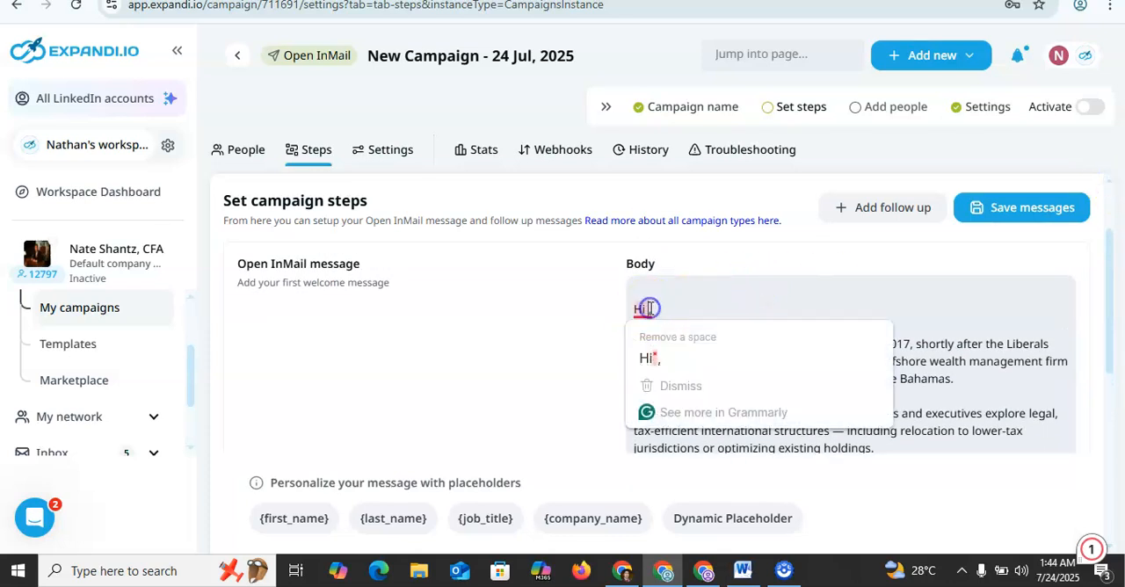
click(523, 342)
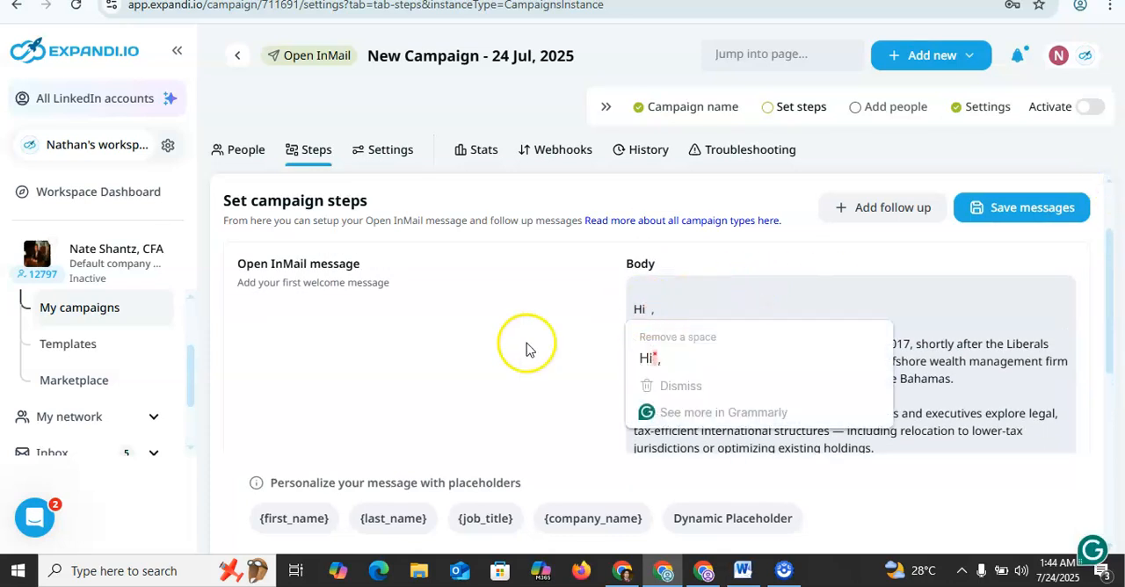
click(295, 522)
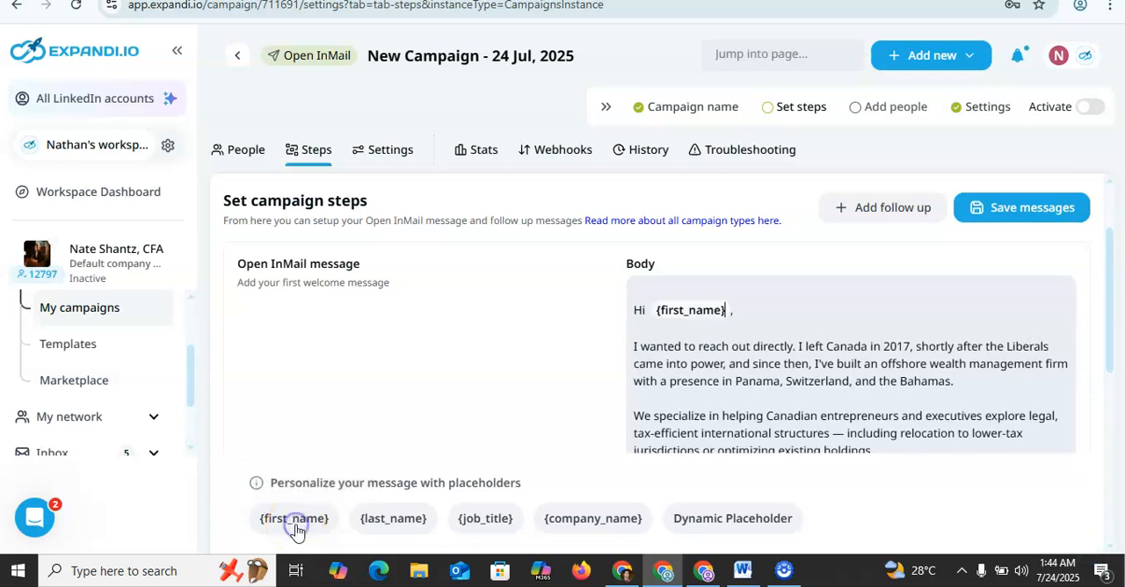
click(635, 306)
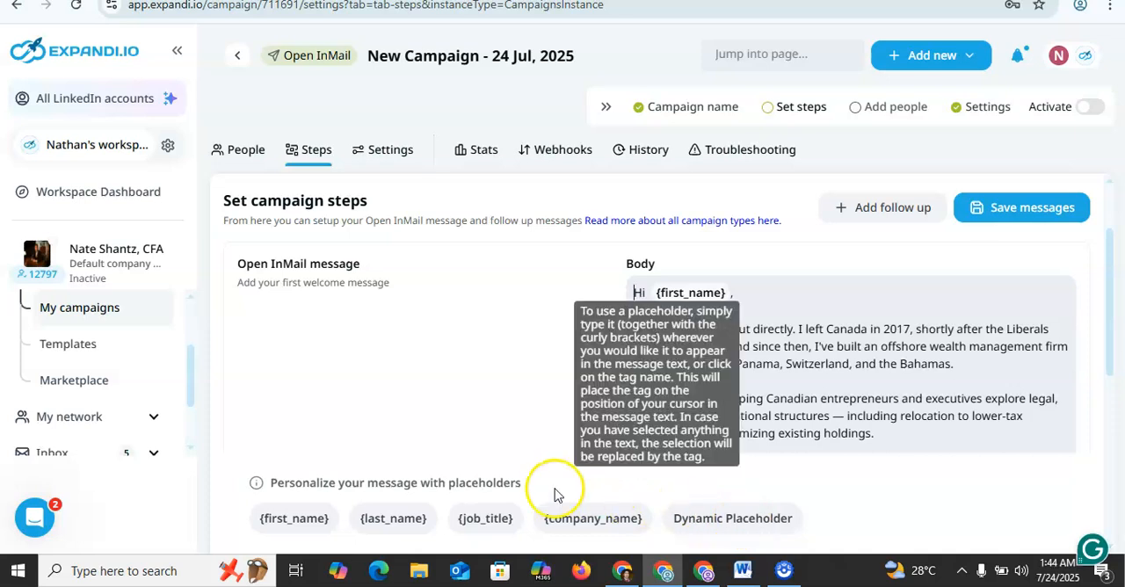
Step: View the dynamic placeholder options without adding one, and save the campaign's messages
click(714, 519)
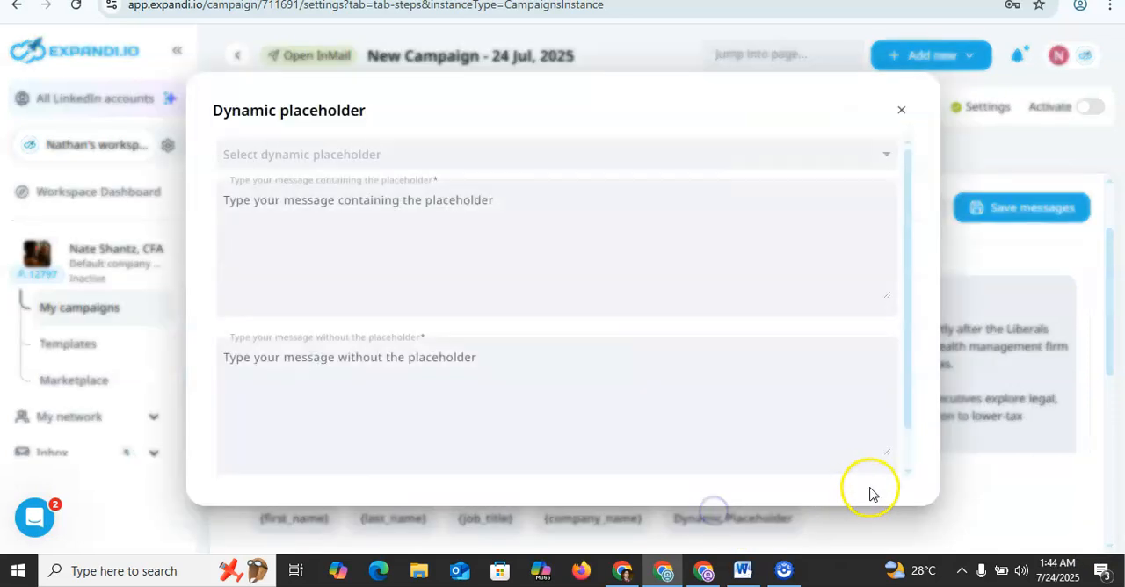
click(901, 111)
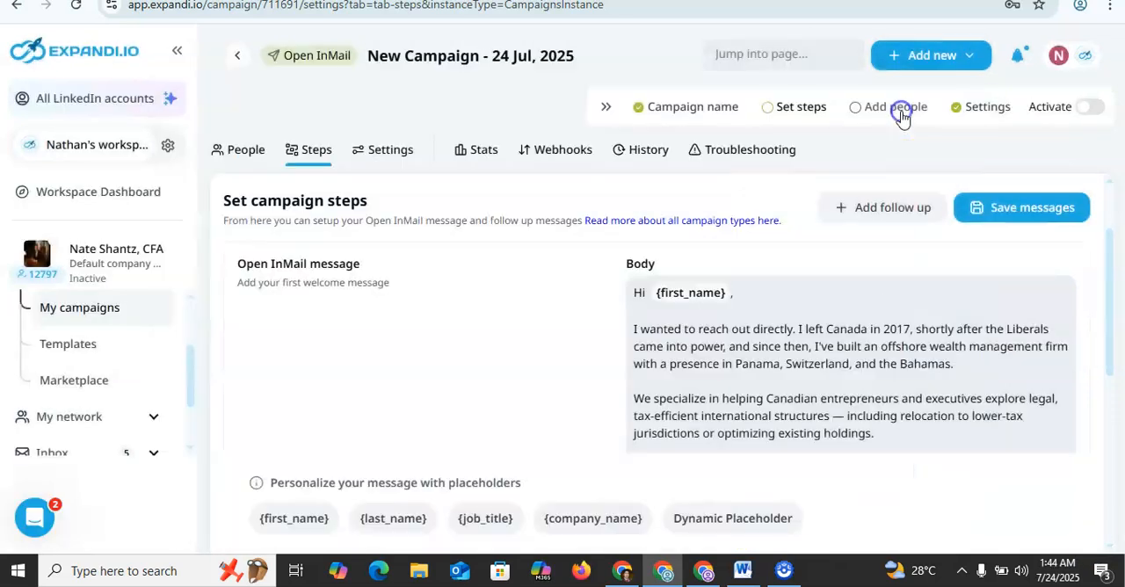
click(1109, 455)
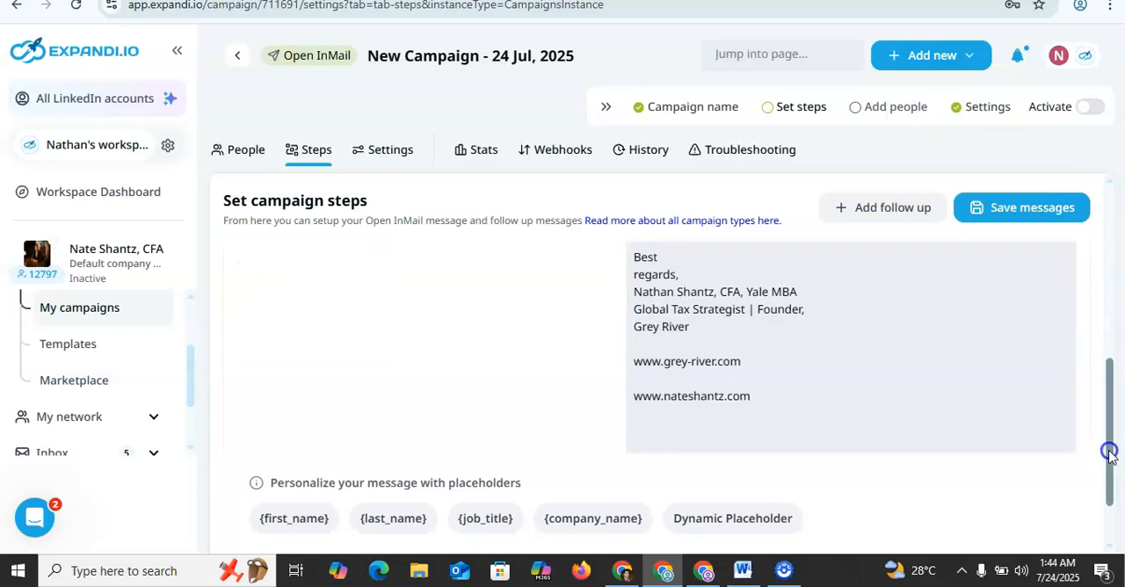
click(1107, 536)
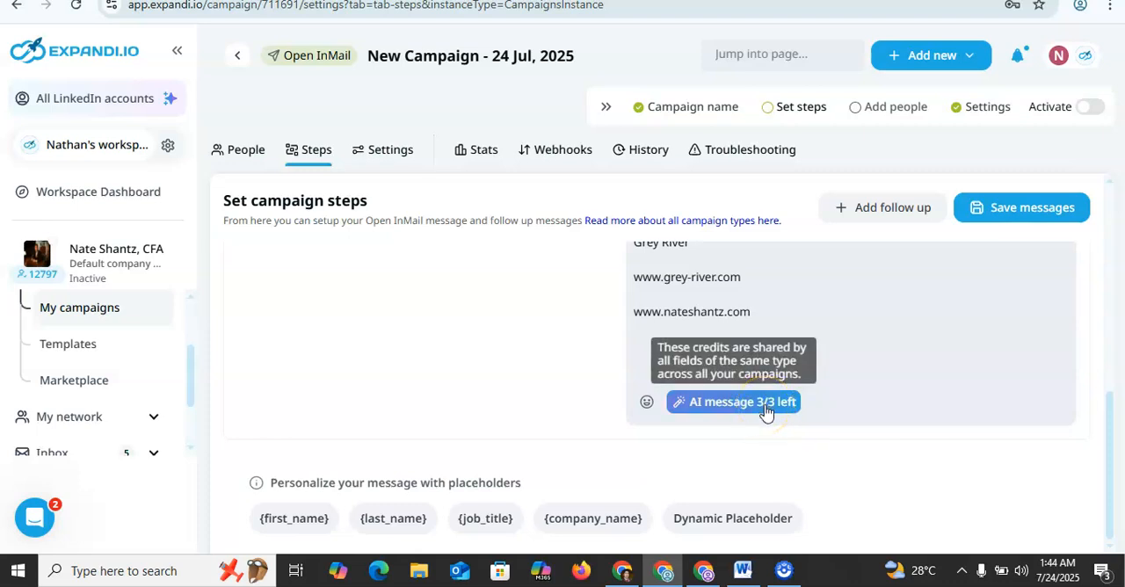
click(1051, 220)
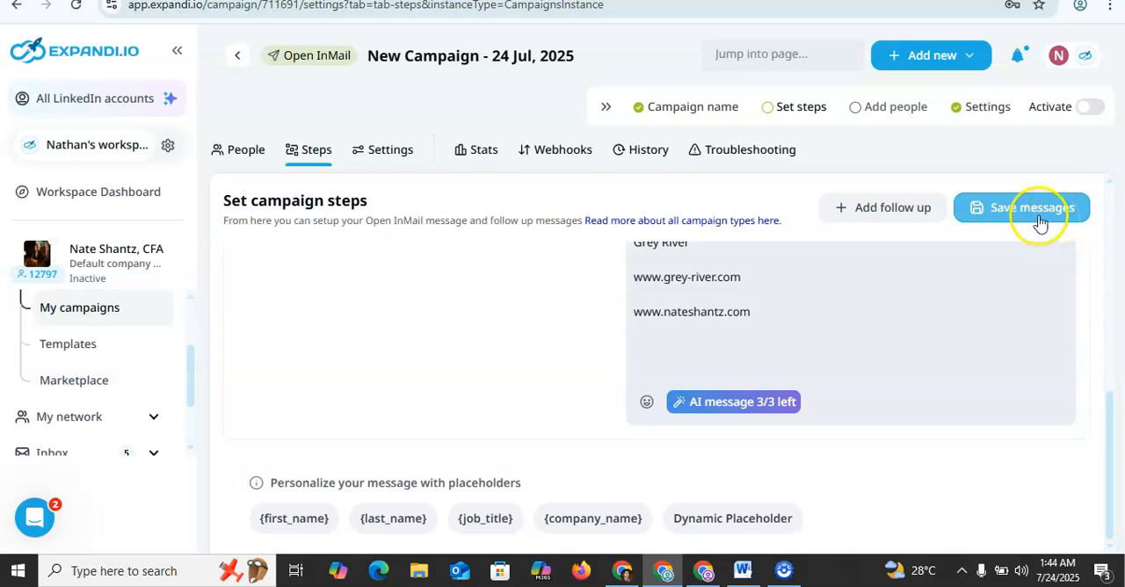
click(1040, 222)
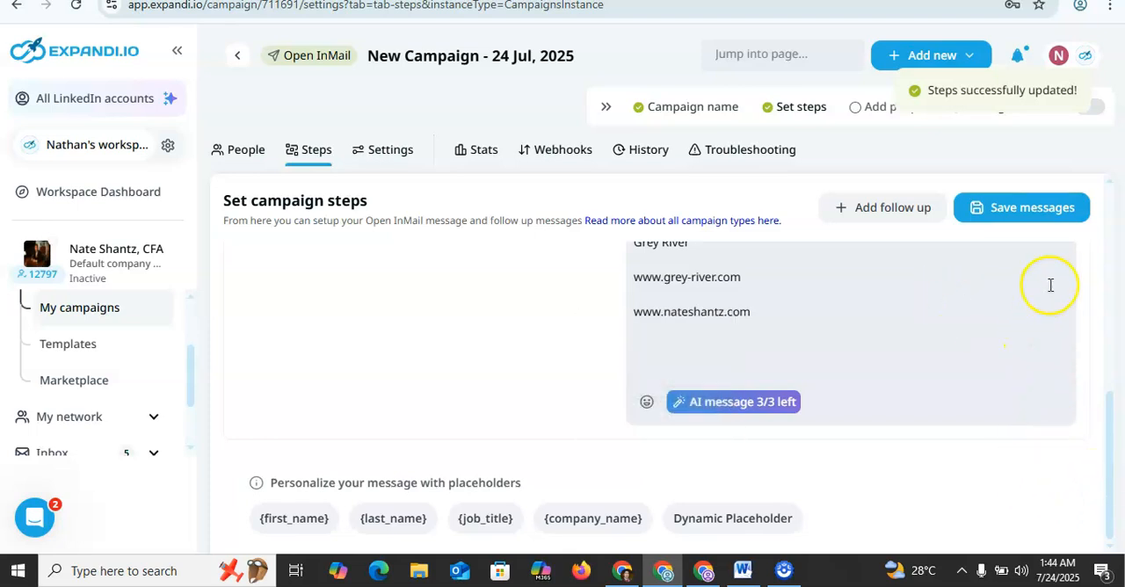
Step: Go to the campaign's Add people stage and choose New URL search as the way to add prospects
click(1108, 338)
drag(1106, 335, 1112, 440)
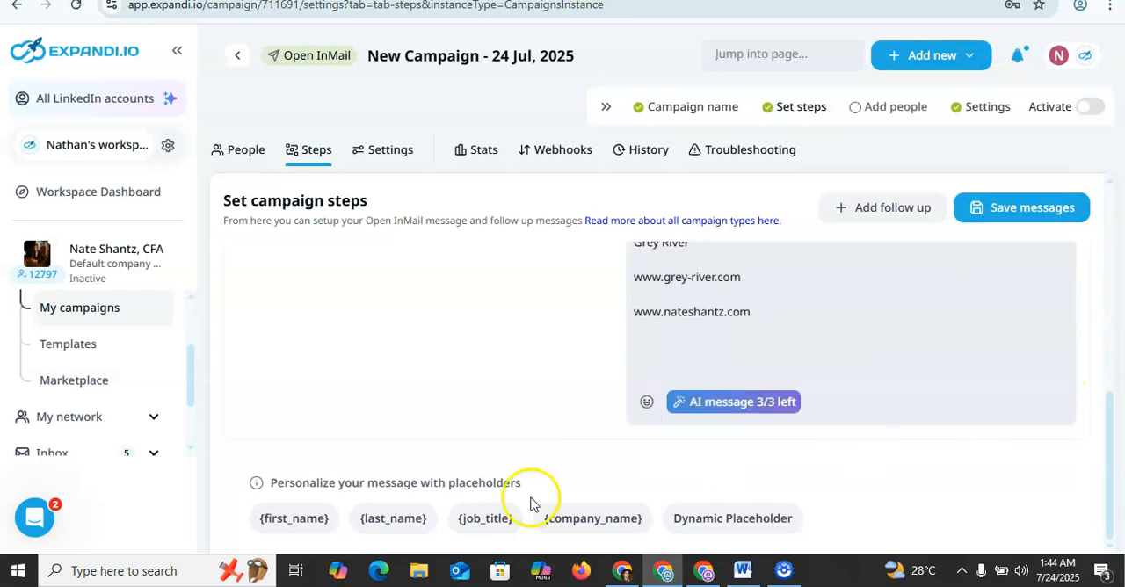
click(894, 108)
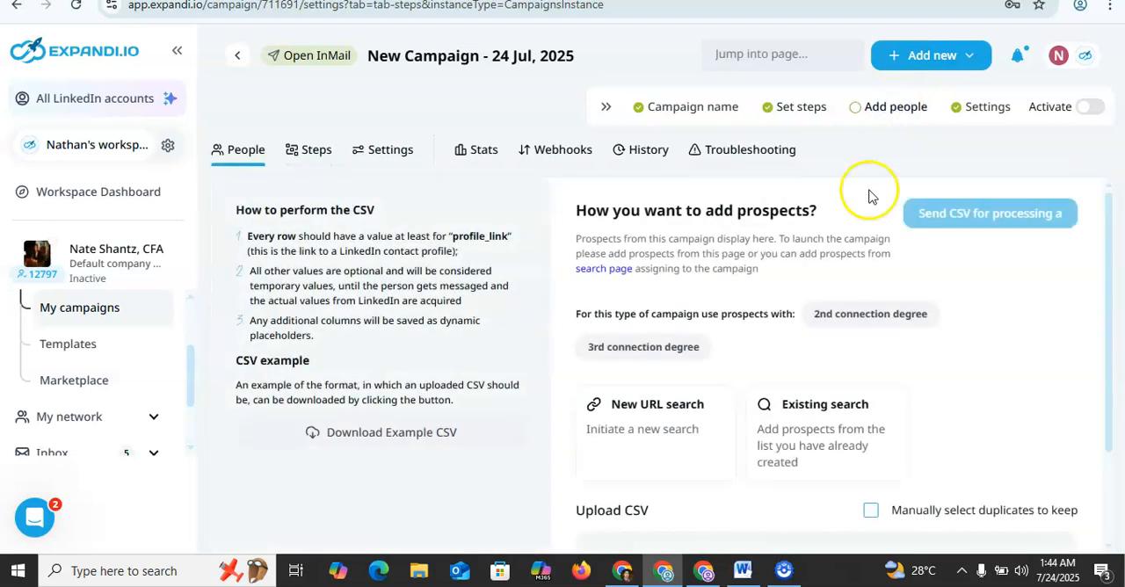
click(1110, 481)
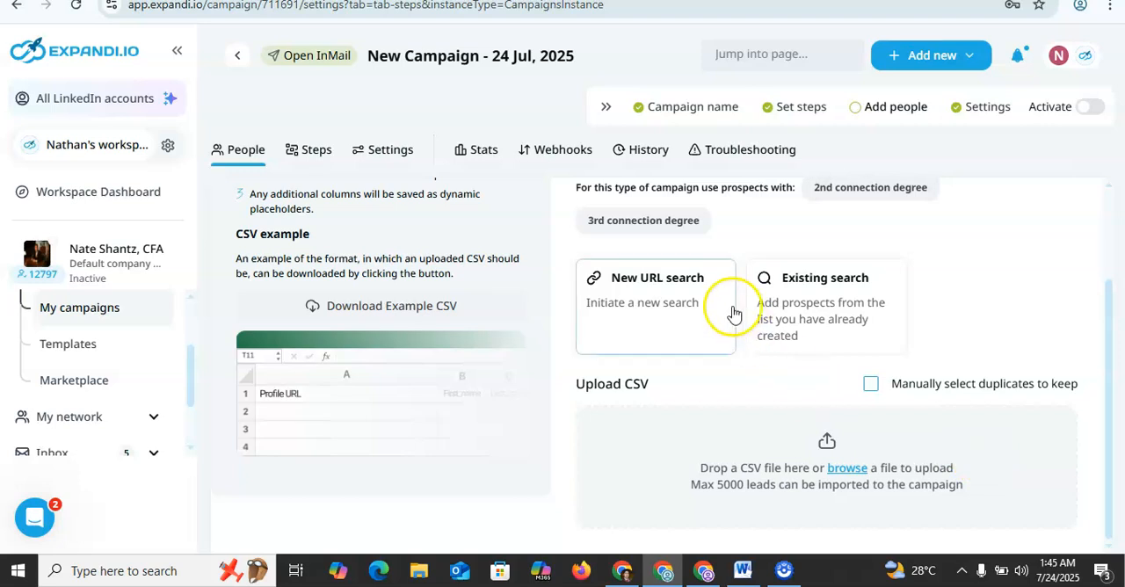
click(704, 307)
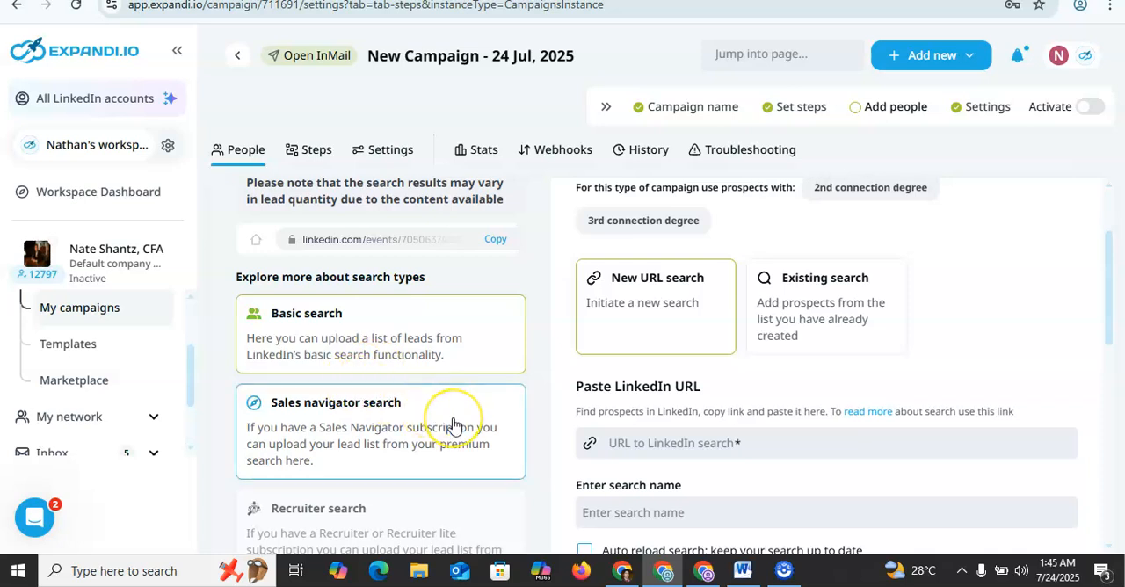
Step: Examine the descriptions of the available search types, from Basic search to People you may know
scroll(454, 427, down, 1)
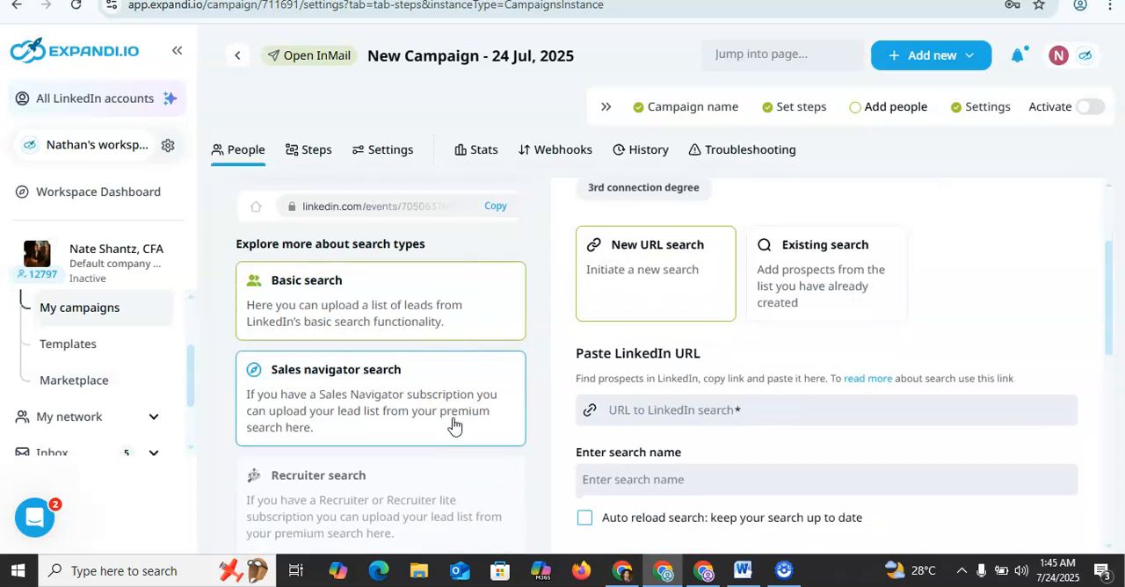
scroll(454, 426, down, 4)
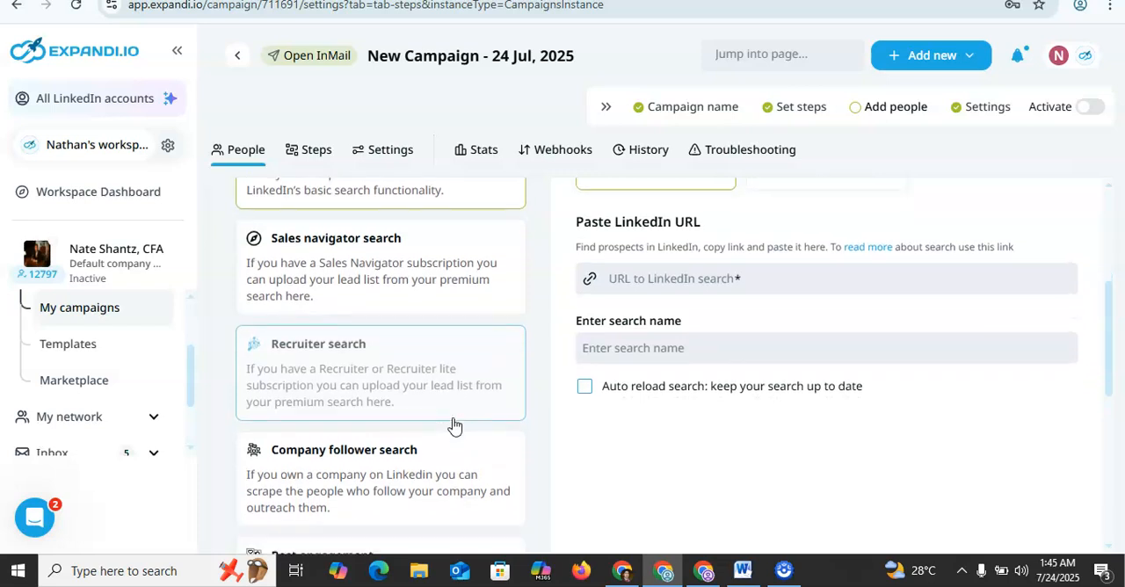
scroll(454, 427, down, 5)
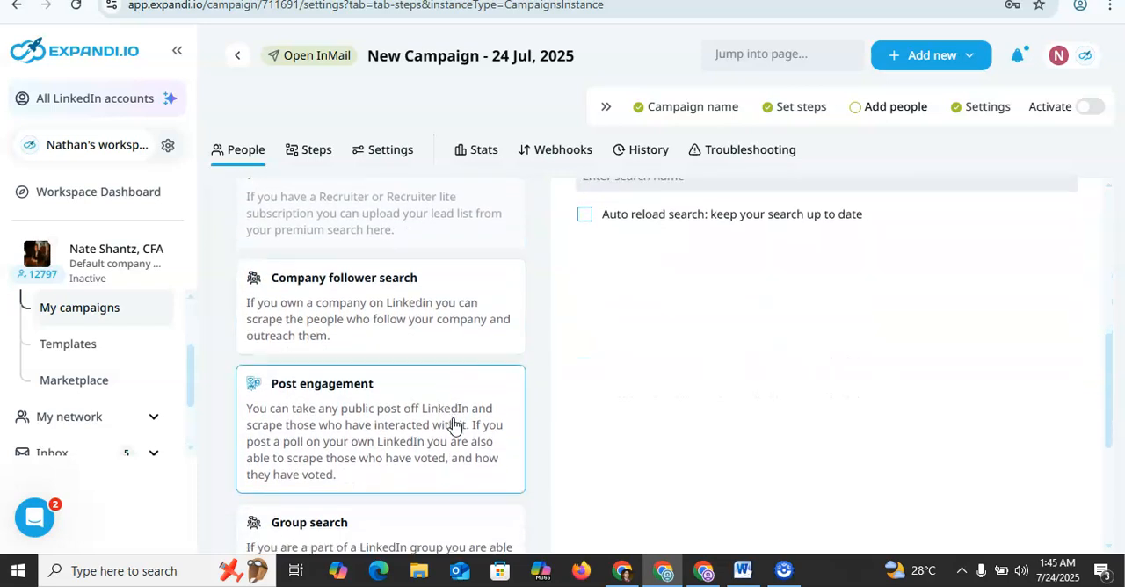
scroll(453, 426, down, 5)
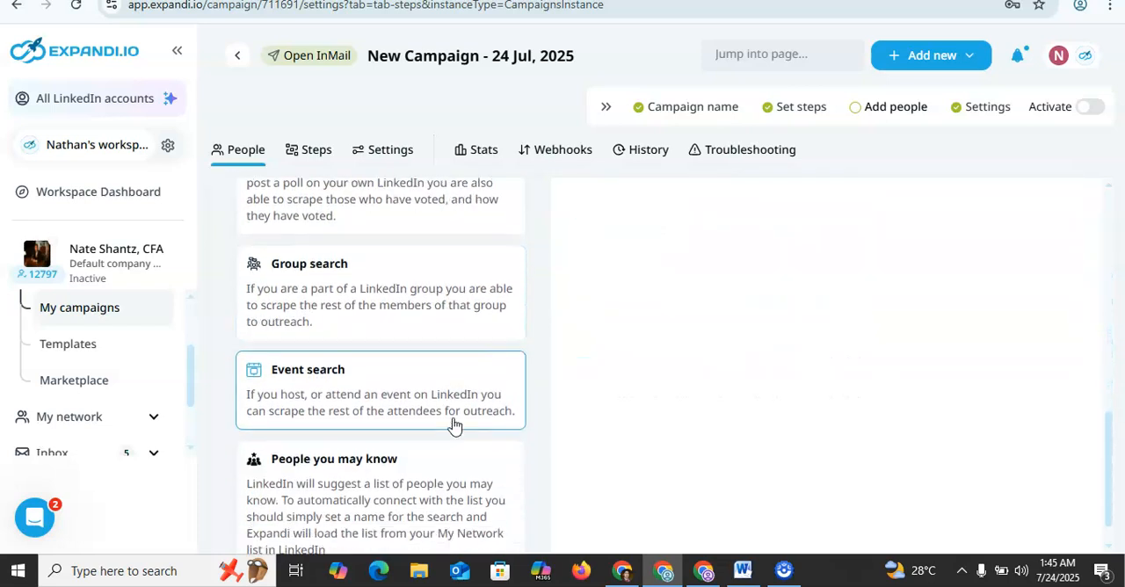
scroll(453, 426, up, 14)
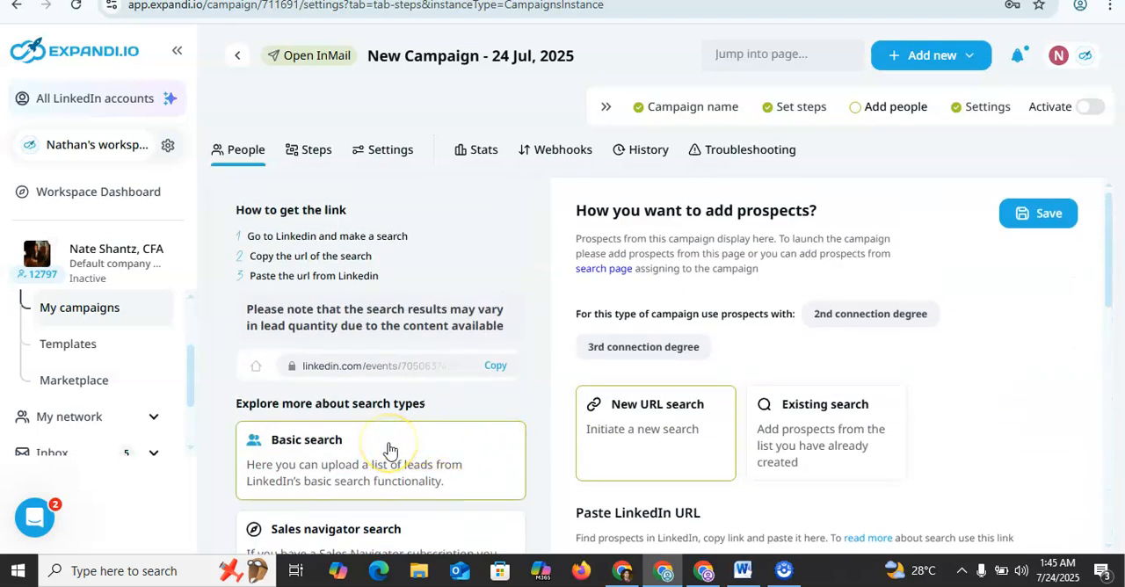
Step: View the Sales Navigator lead search, and switch to LinkedIn's basic people search results for software engineer in Canada
click(707, 572)
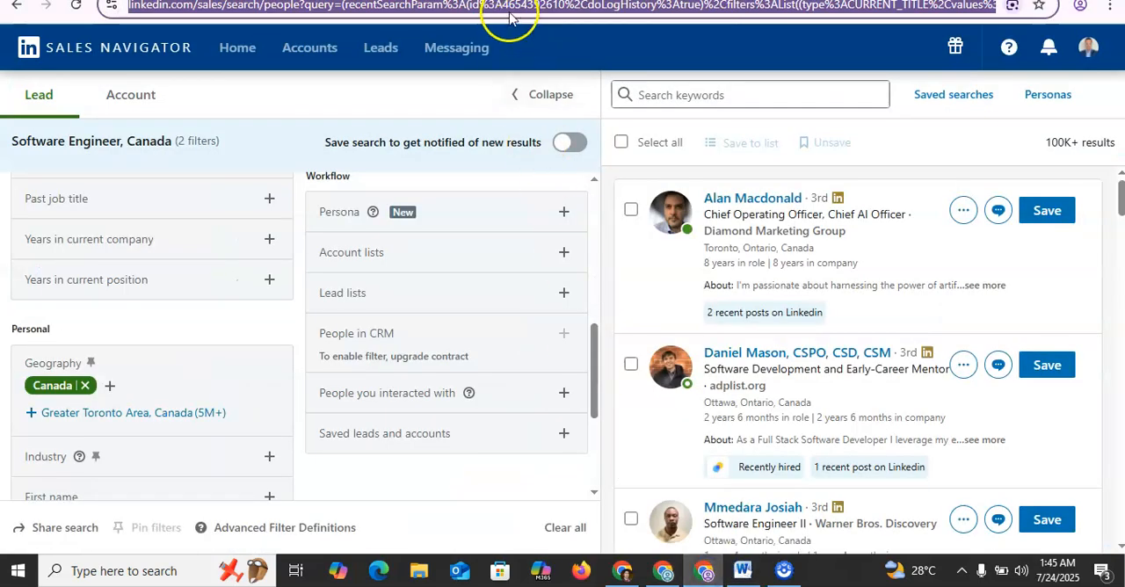
click(665, 575)
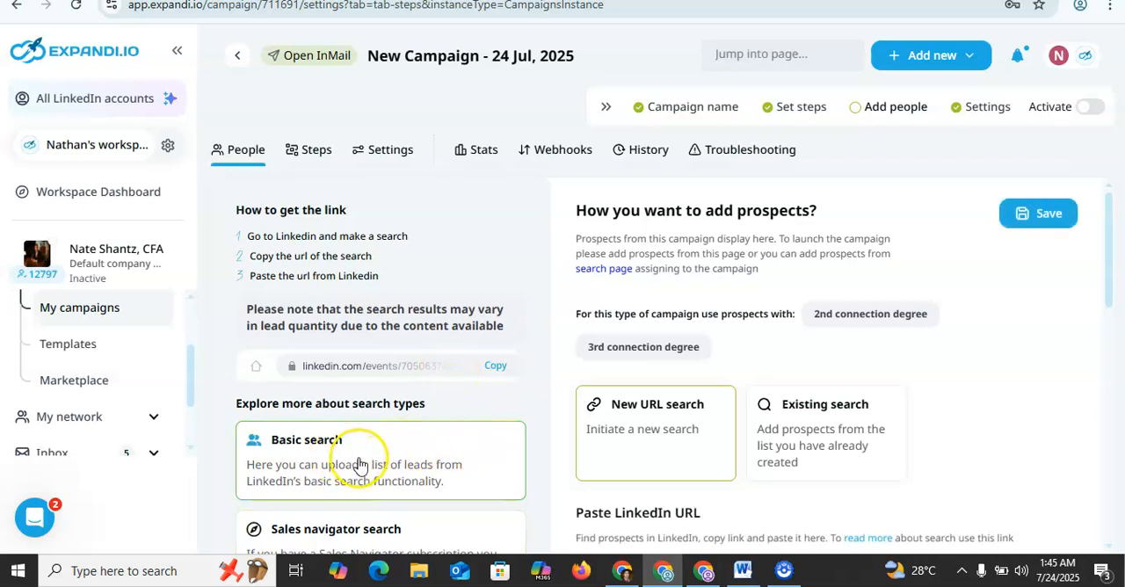
click(354, 0)
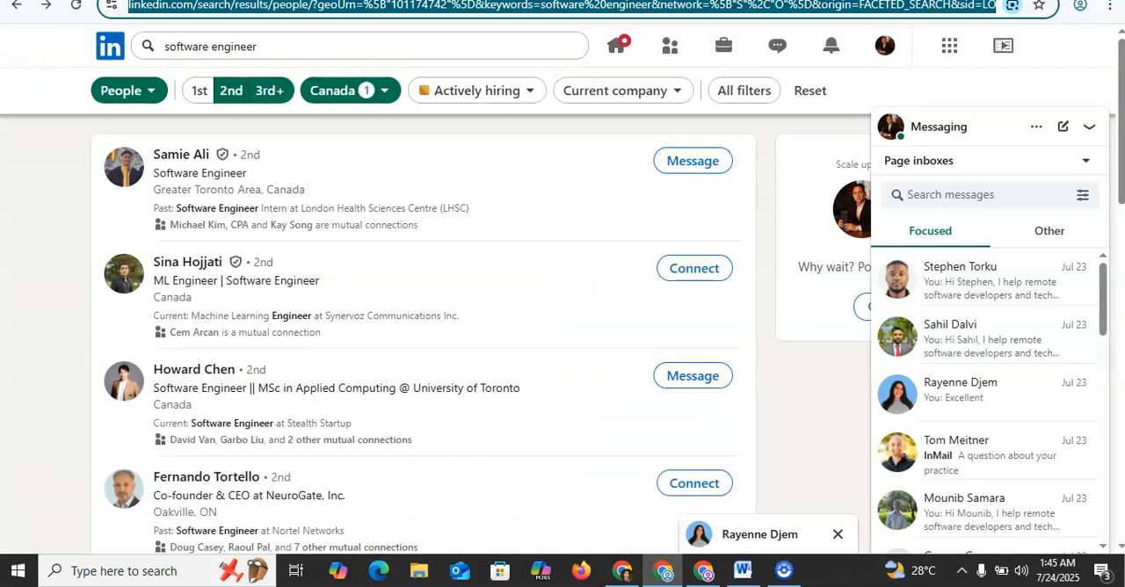
Step: Switch back to the Expandi campaign, paste the copied LinkedIn people search URL as the prospect source, and name the search Inmail
click(299, 0)
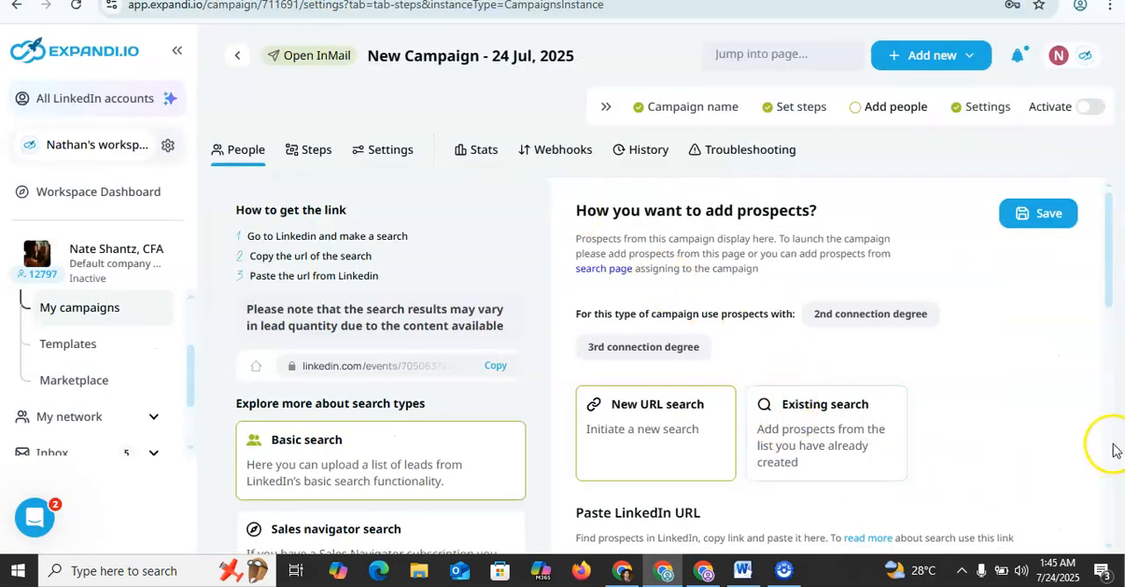
click(1106, 410)
click(715, 243)
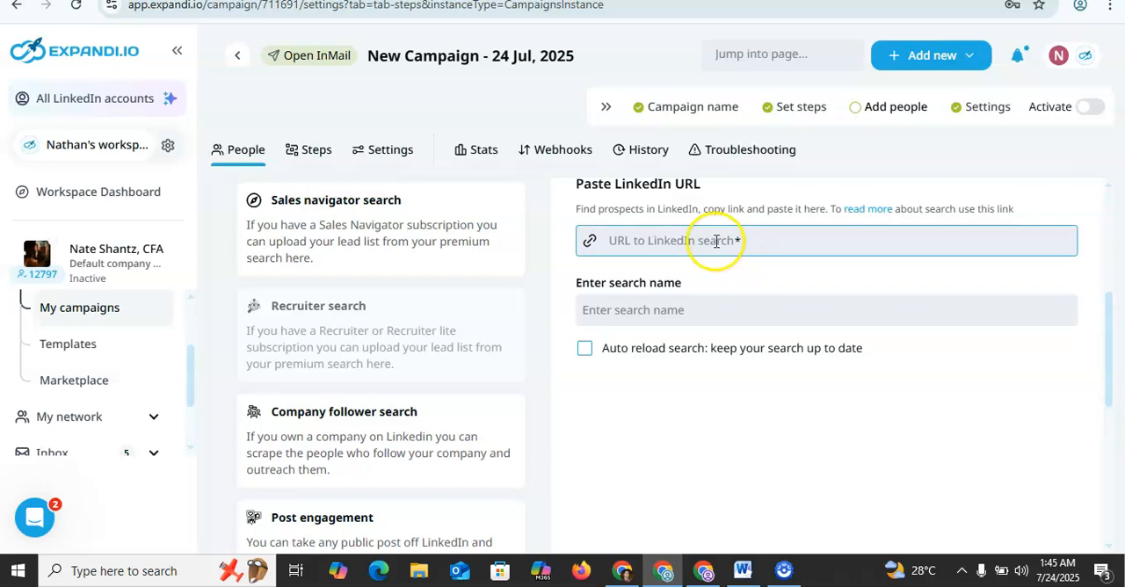
key(ctrl+v)
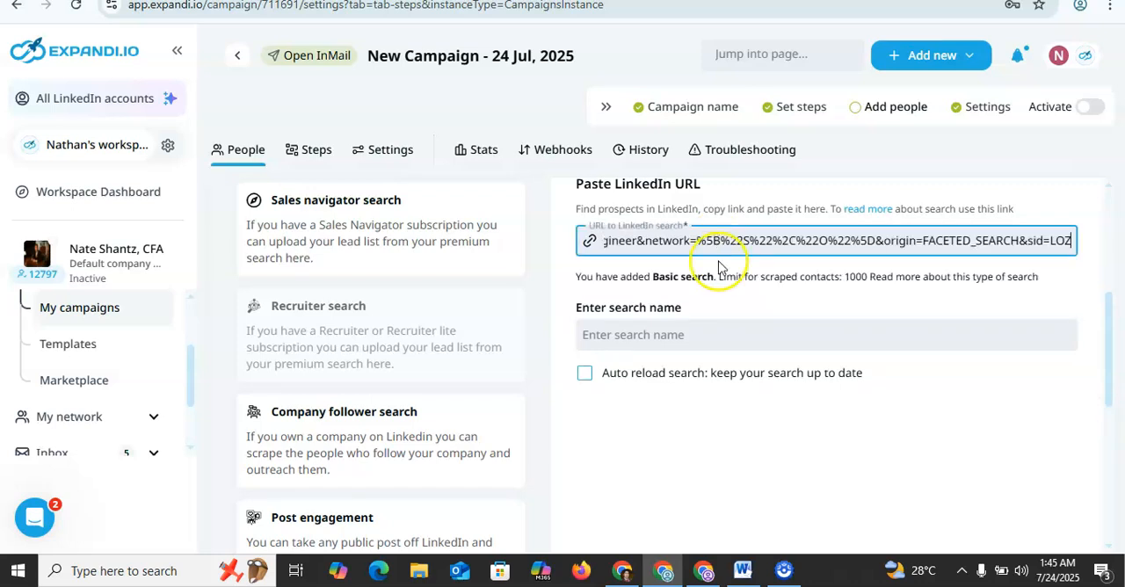
click(721, 332)
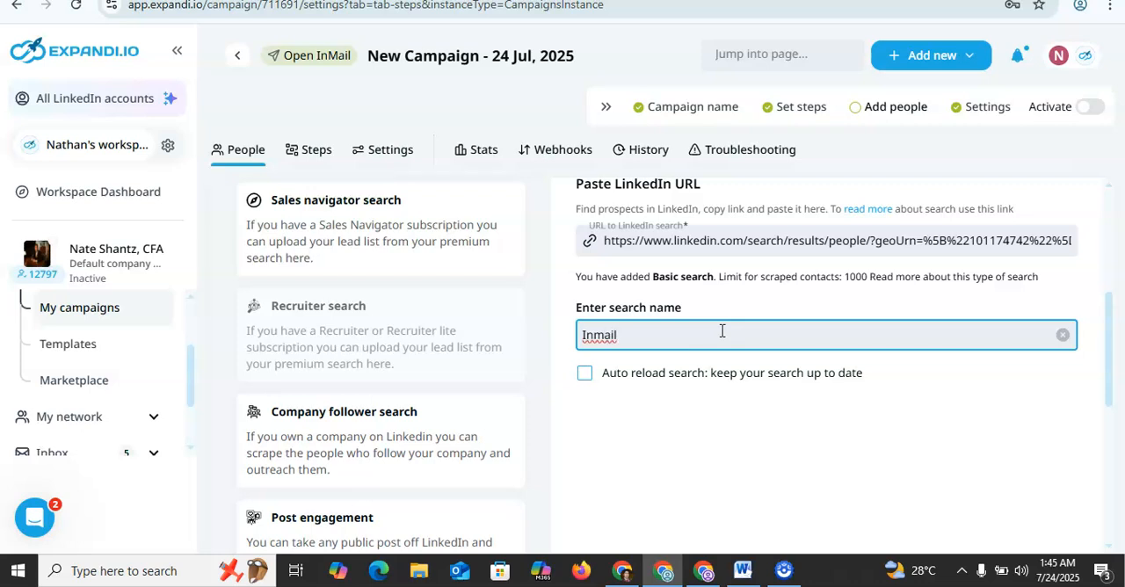
Step: Enable auto reload for the Inmail search every 7 days, and save the prospect source
click(624, 373)
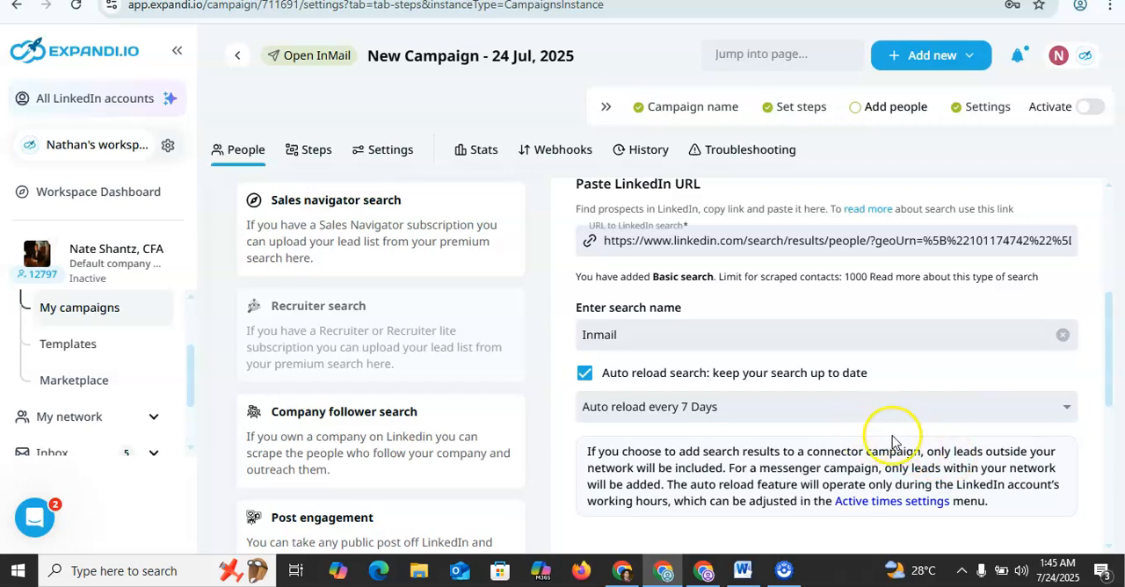
click(1064, 411)
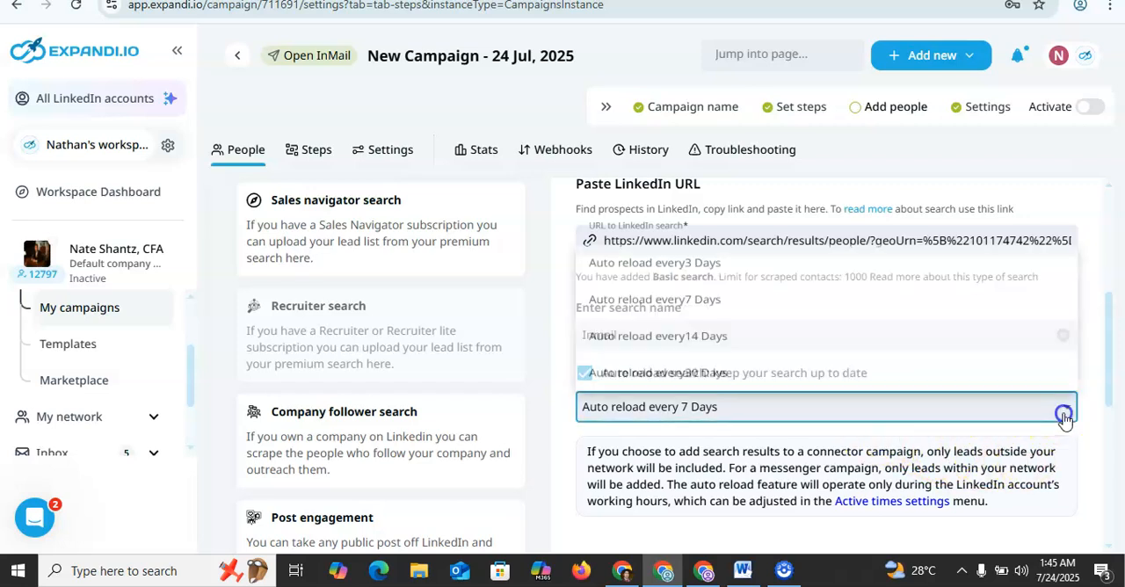
click(896, 302)
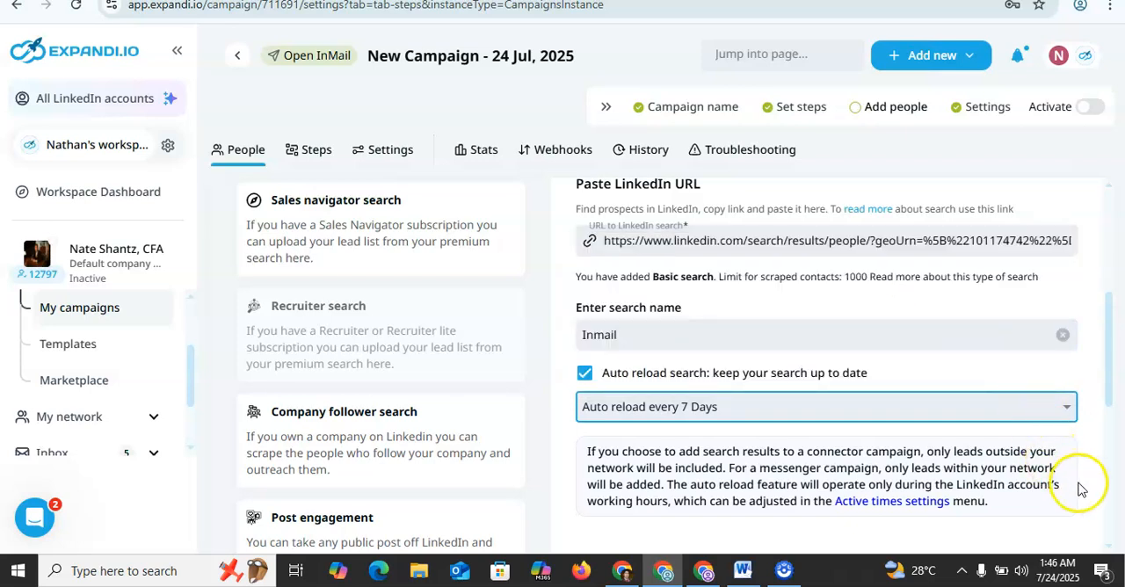
click(1106, 475)
drag(1106, 475, 1108, 523)
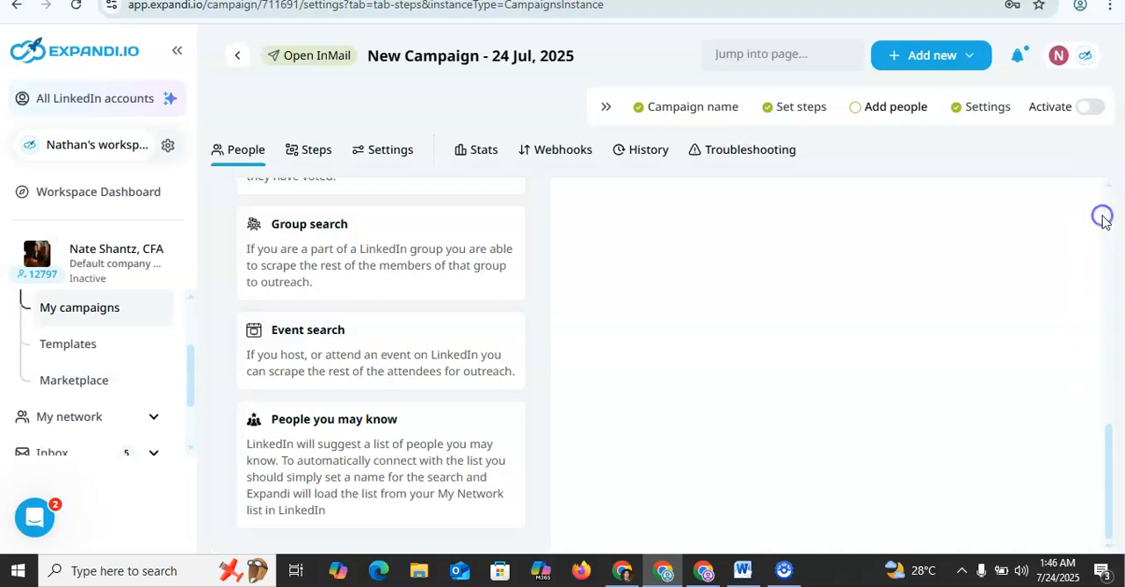
scroll(1109, 211, up, 10)
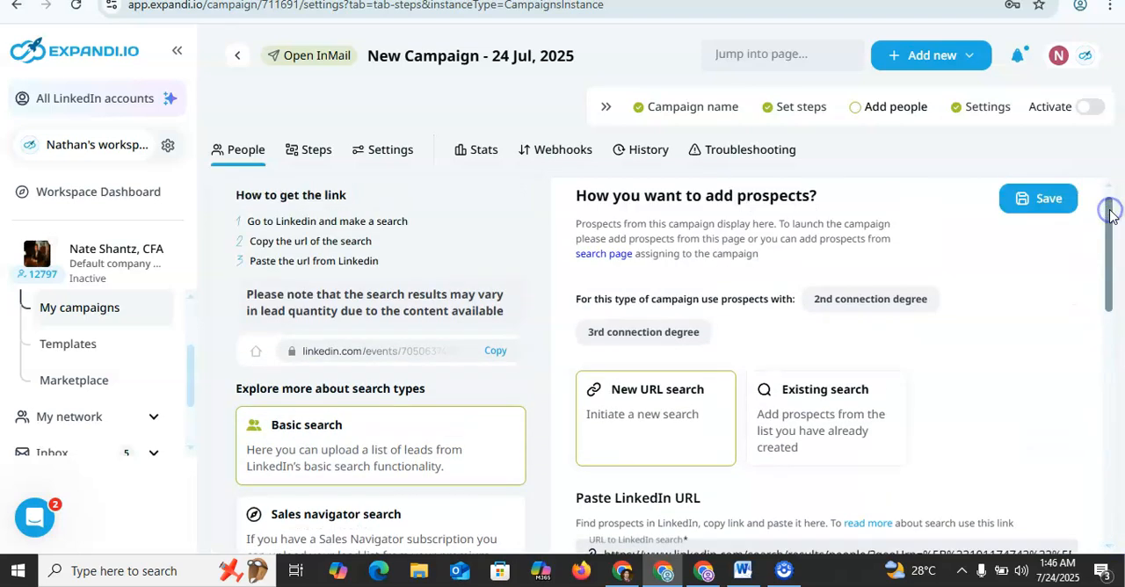
click(1060, 212)
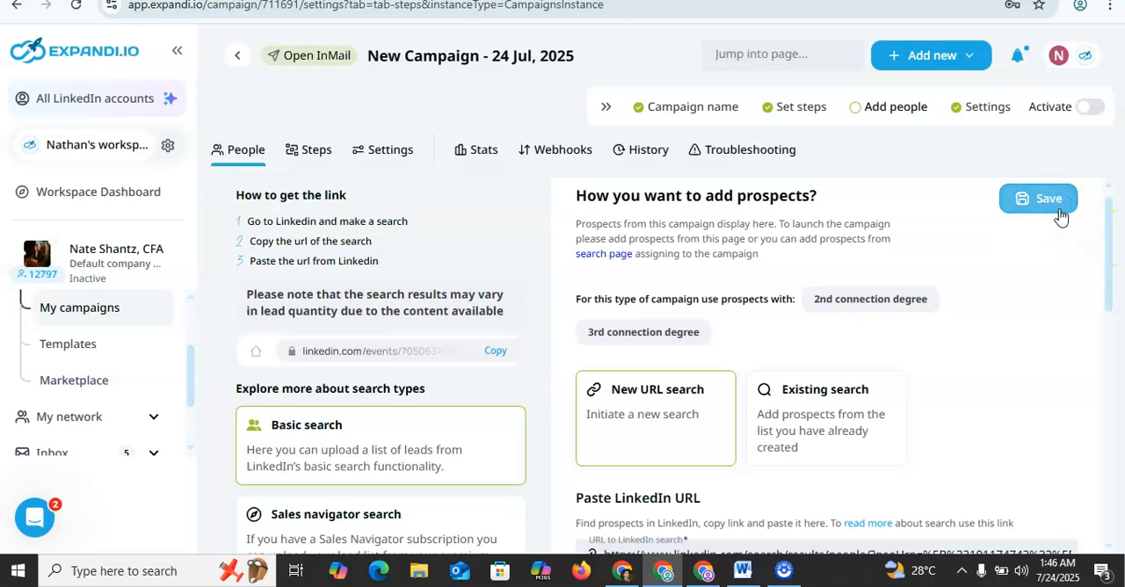
click(1061, 215)
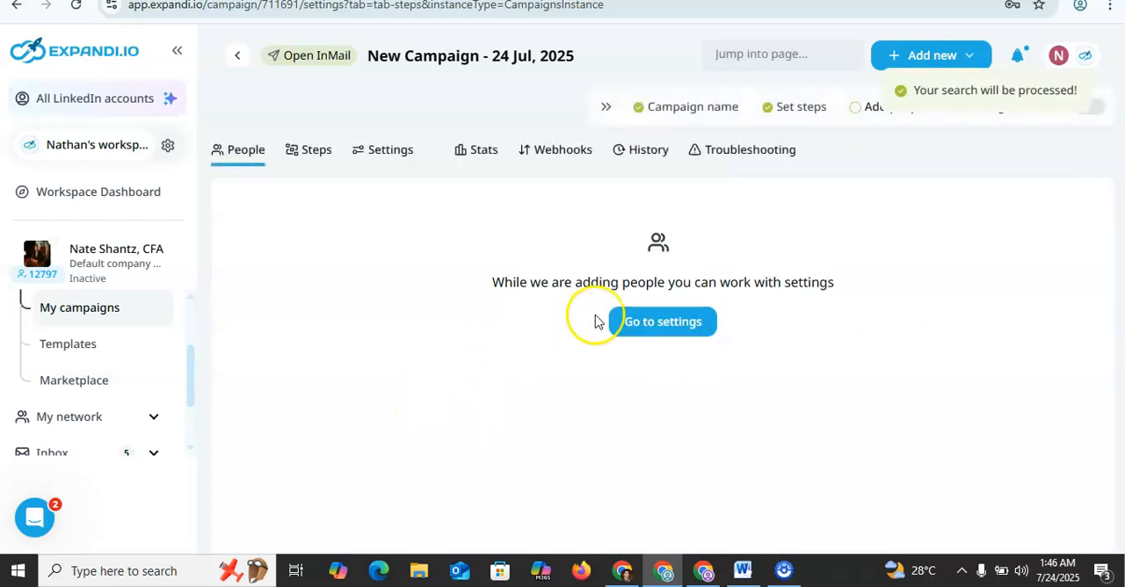
Step: Go to the campaign's settings and replace the campaign name with Inmail
double_click(635, 282)
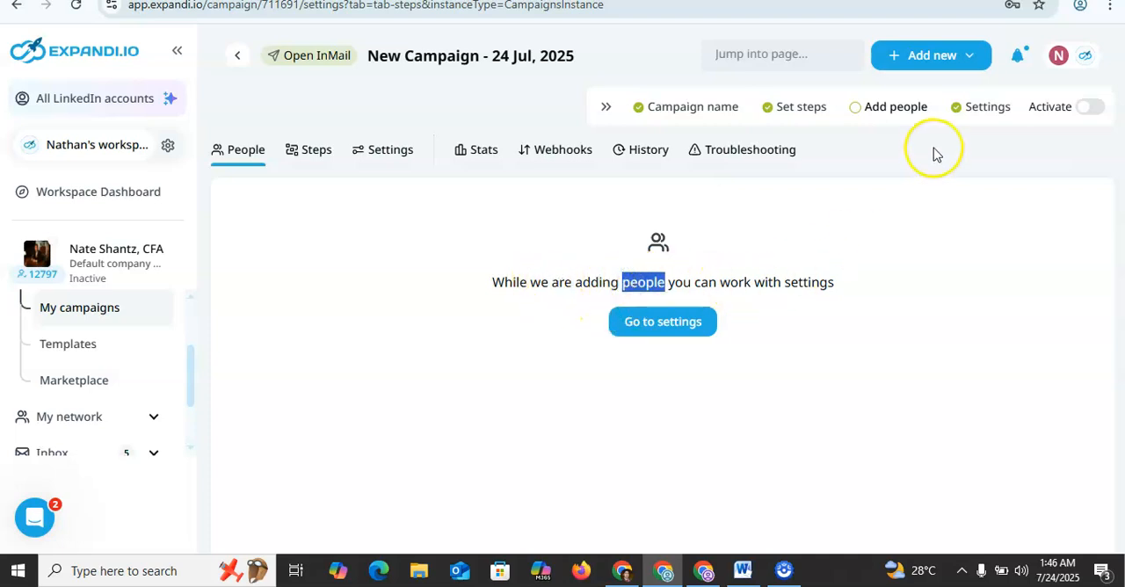
click(977, 109)
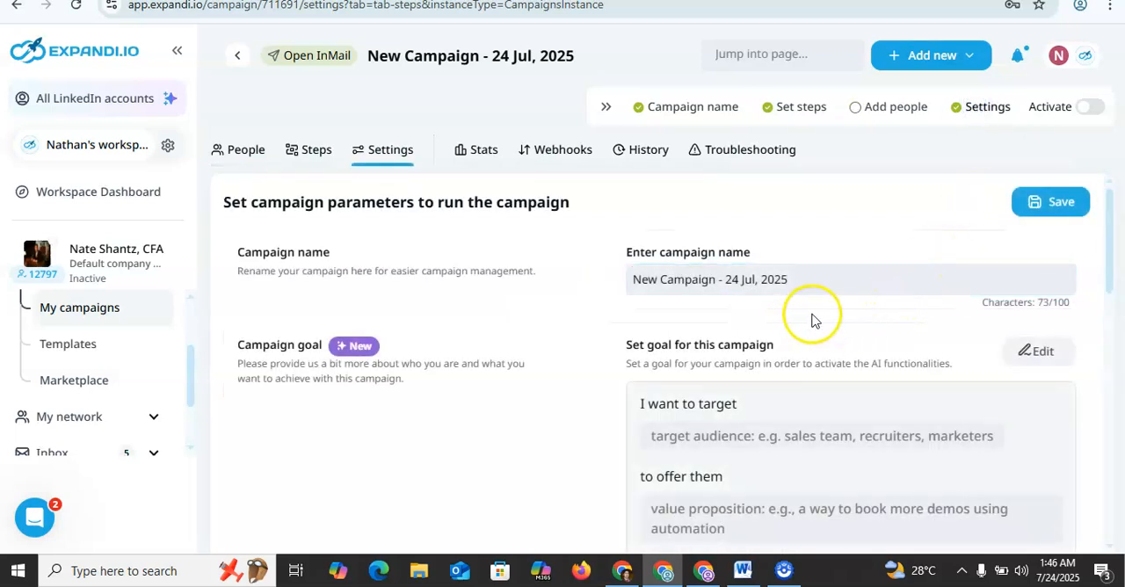
click(825, 279)
triple_click(825, 278)
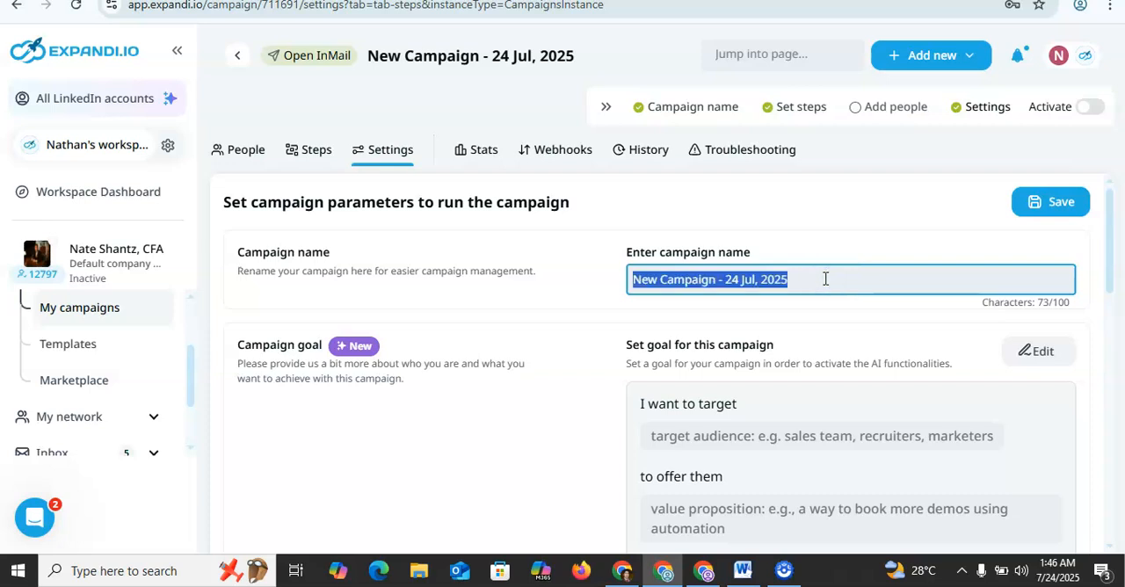
key(BackSpace)
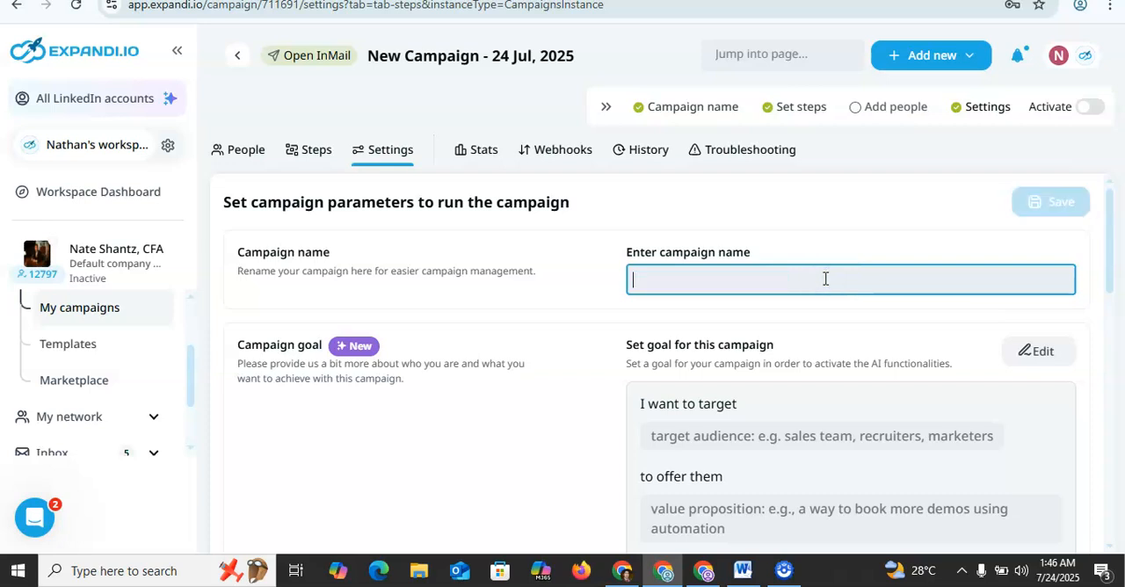
text(Inmail)
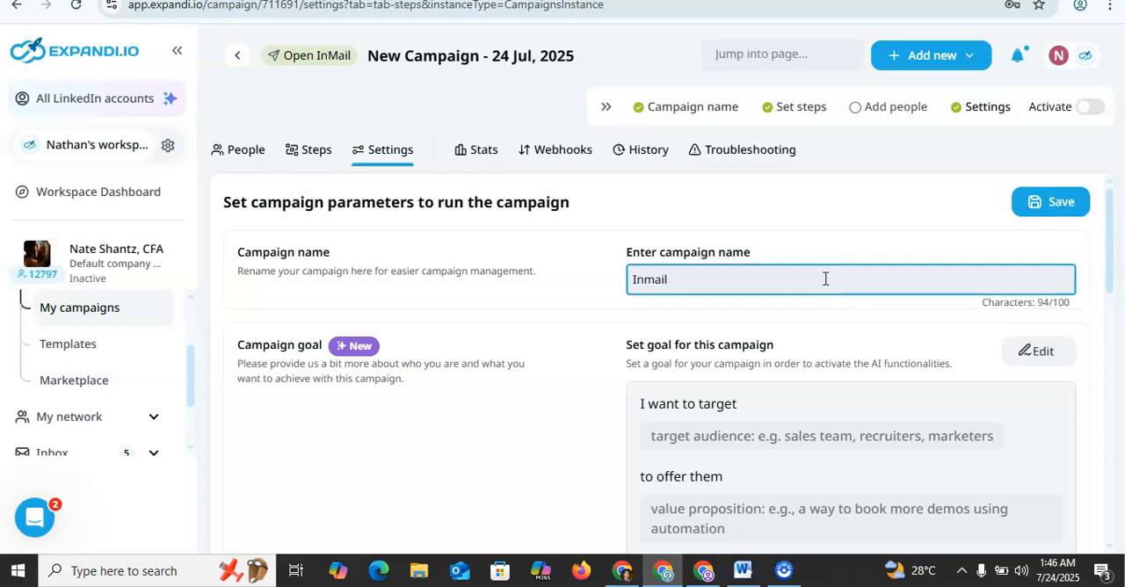
Step: Set the daily number of new people contacted to 29 and the campaign's priority level to High
click(1110, 350)
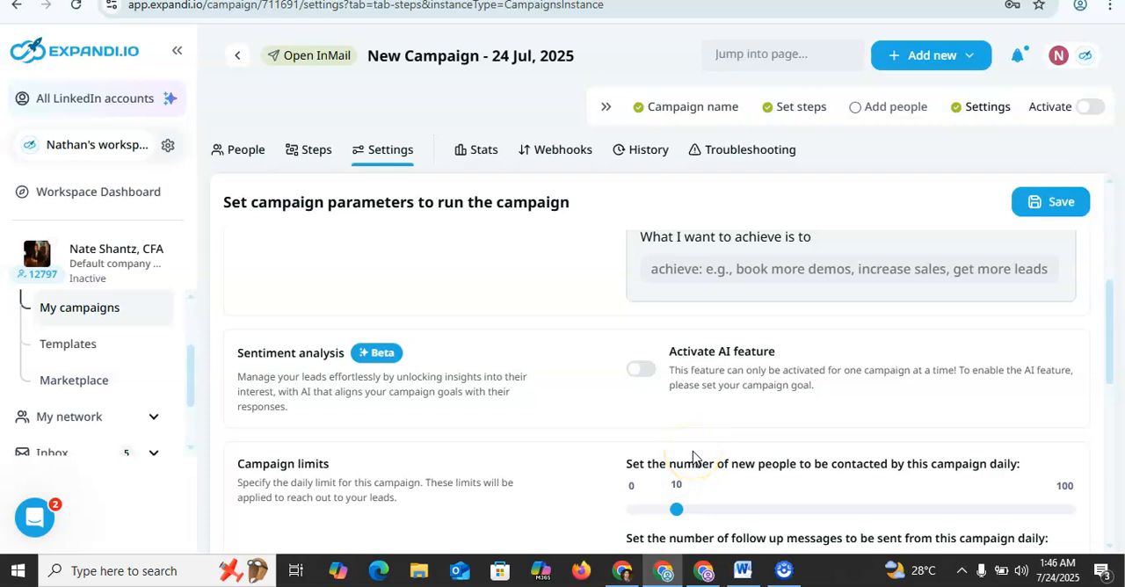
click(750, 513)
click(802, 517)
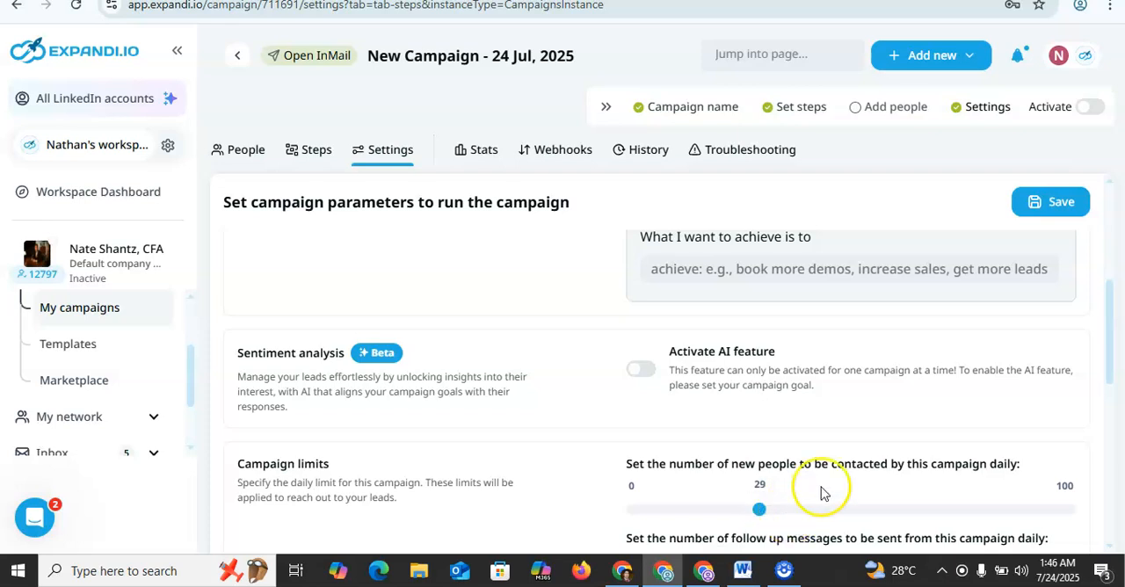
scroll(996, 419, down, 2)
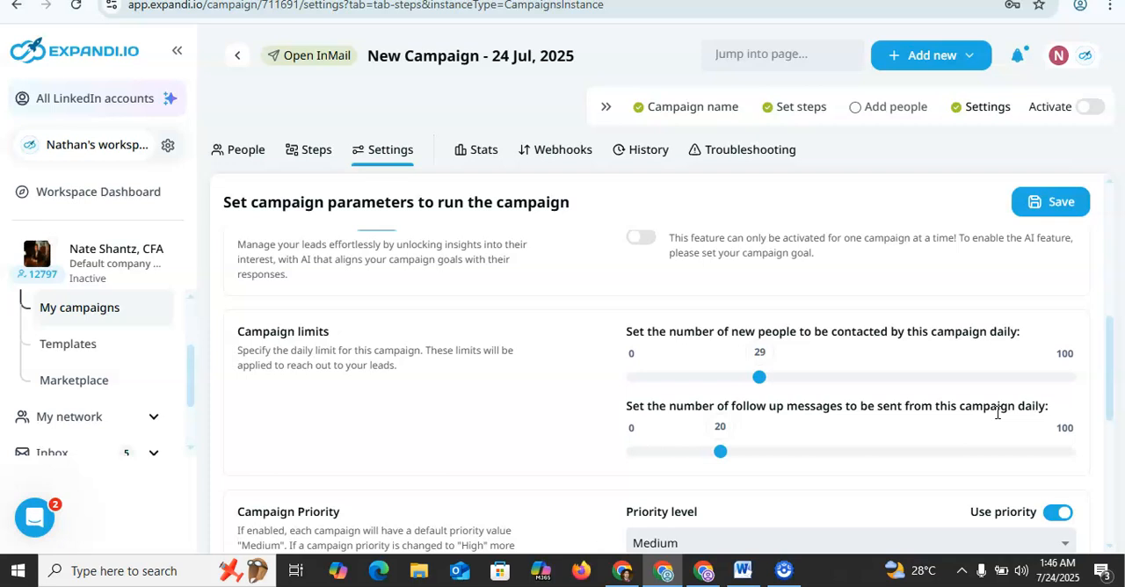
scroll(997, 413, down, 3)
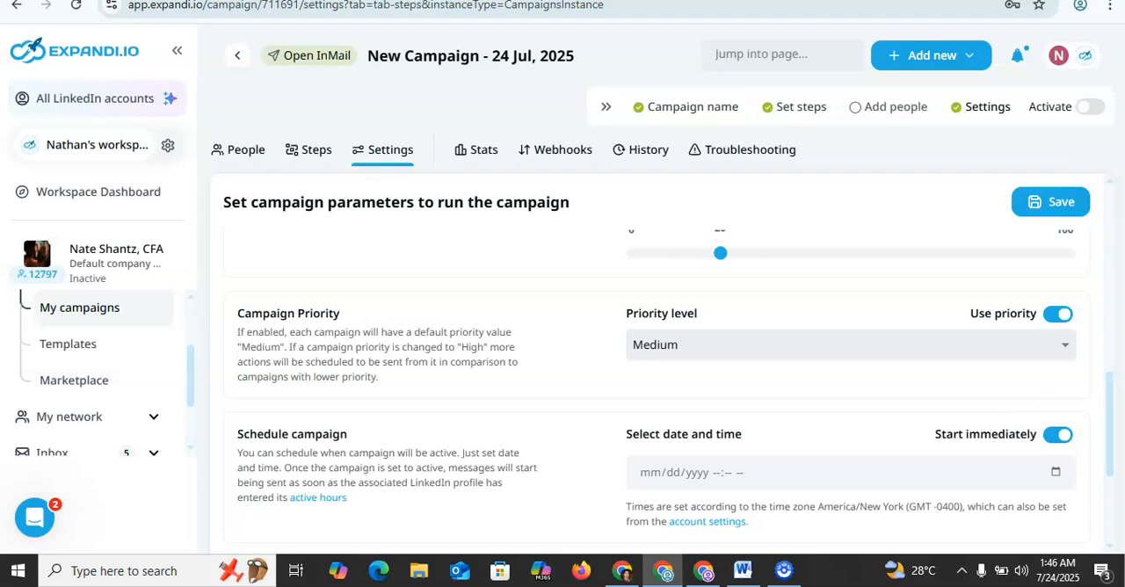
click(1015, 347)
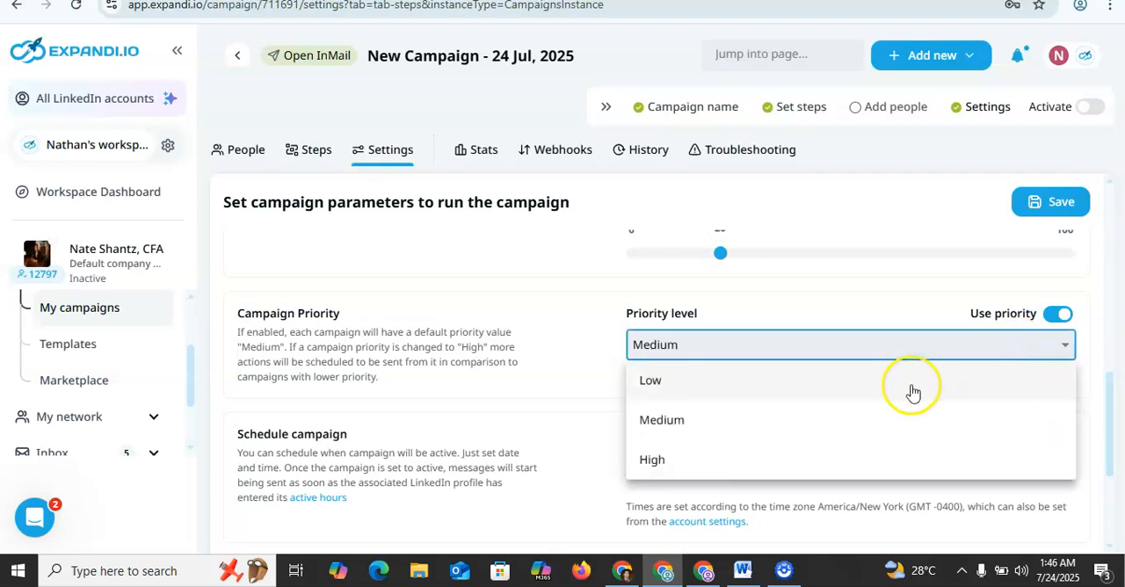
click(726, 462)
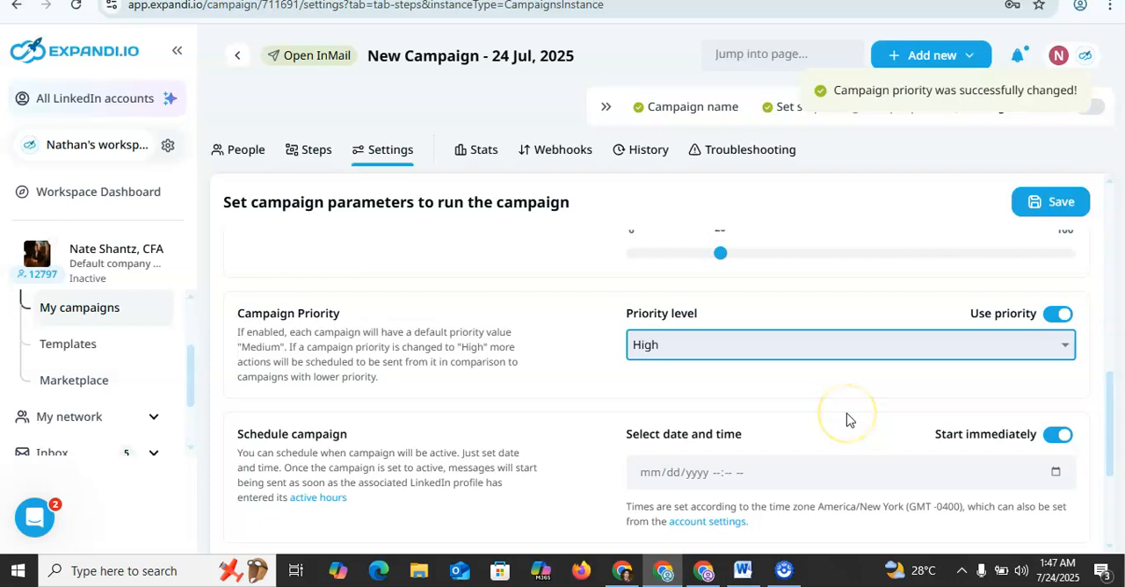
Step: Turn off Start immediately to view the campaign's start date and time options, and turn it back on without scheduling
click(1055, 475)
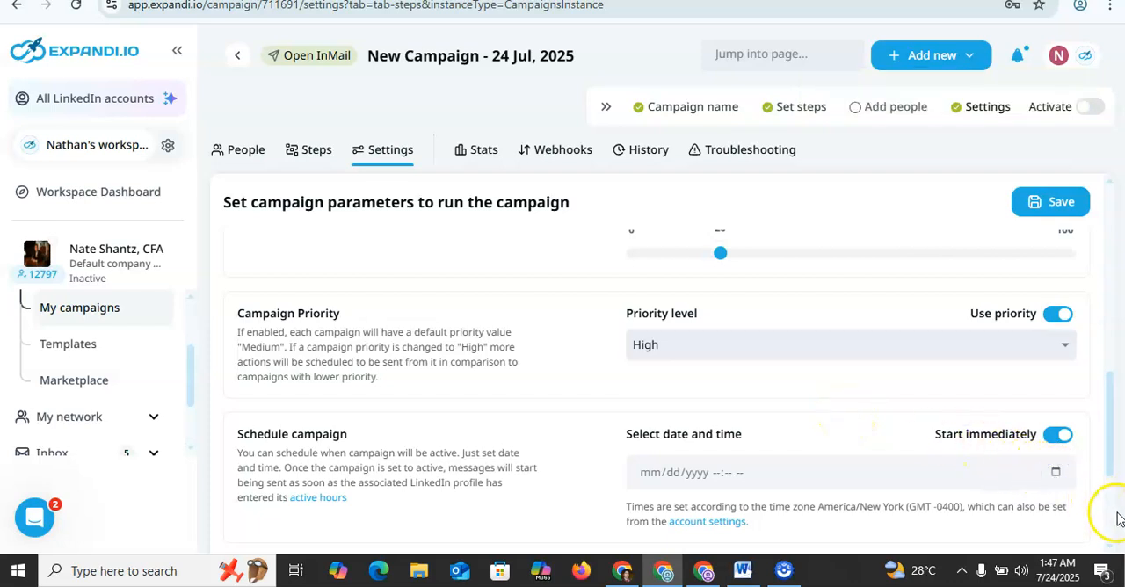
click(1053, 440)
click(1057, 476)
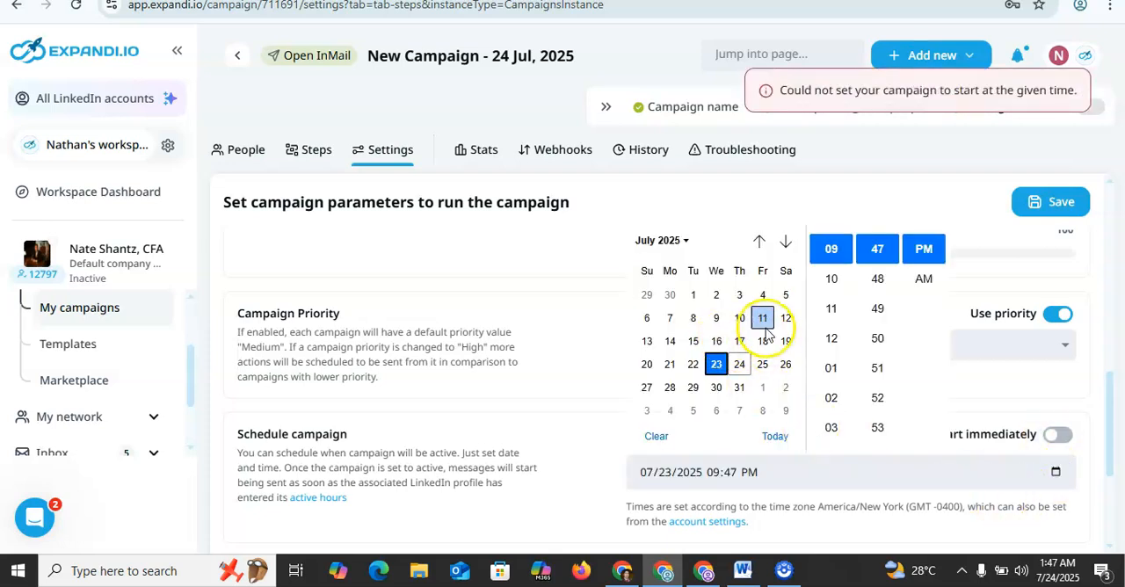
click(545, 368)
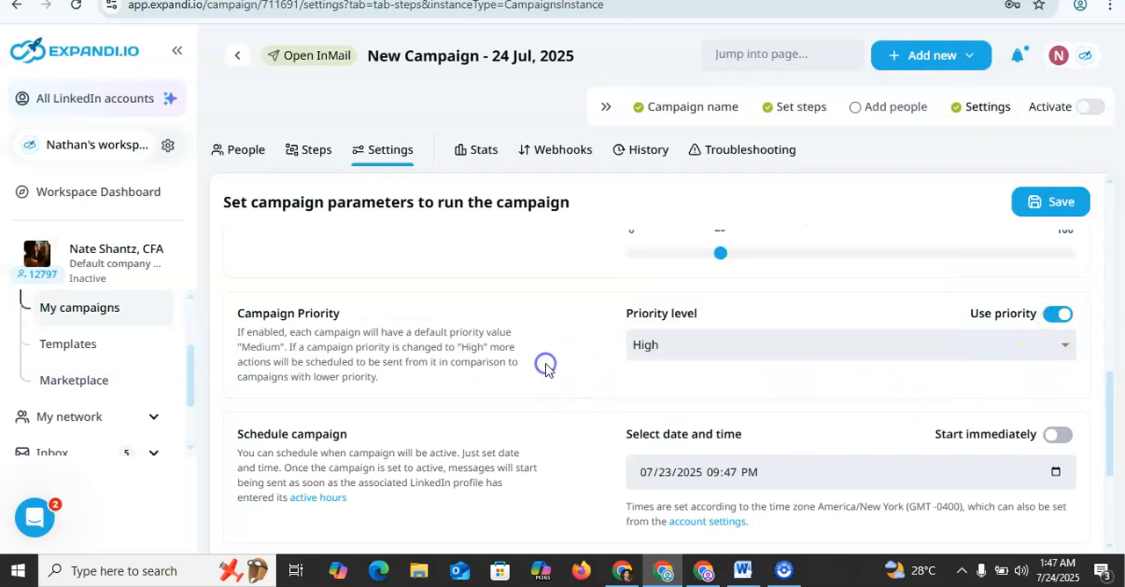
click(1059, 440)
Step: Try to switch the campaign status to active, and save the campaign's settings
click(1113, 514)
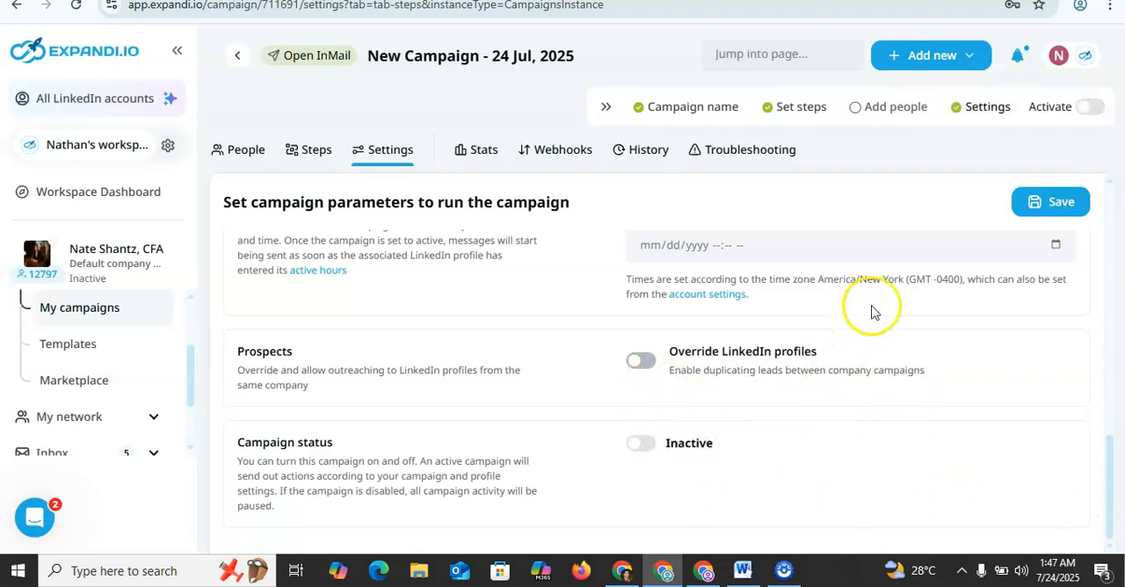
click(650, 451)
click(648, 445)
click(1068, 209)
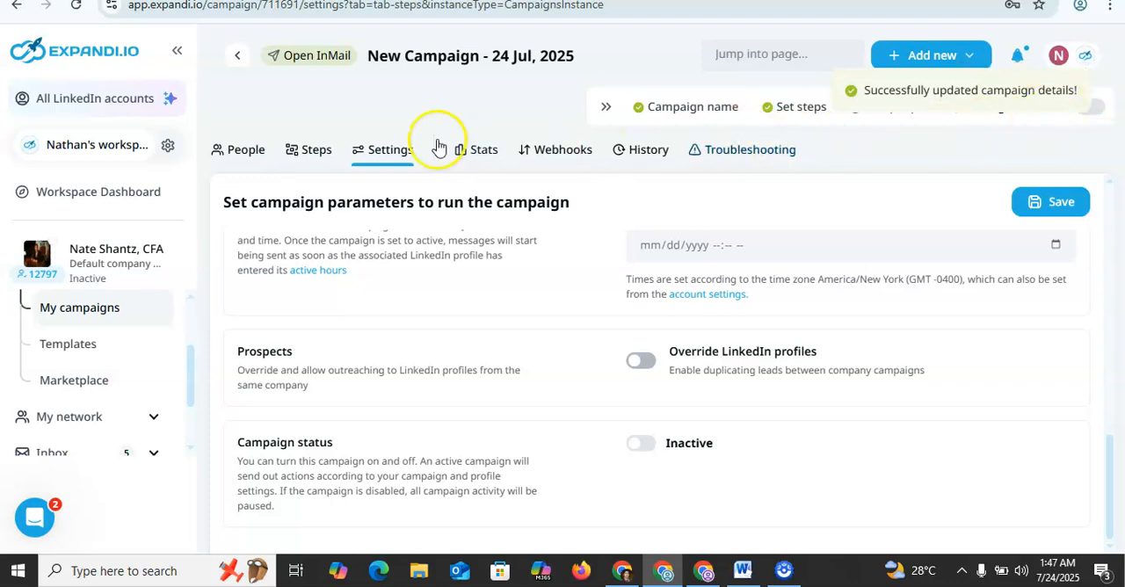
Step: Check the campaign's People stage, and return to the My campaigns list to check the Open InMail campaign's activation state
click(248, 160)
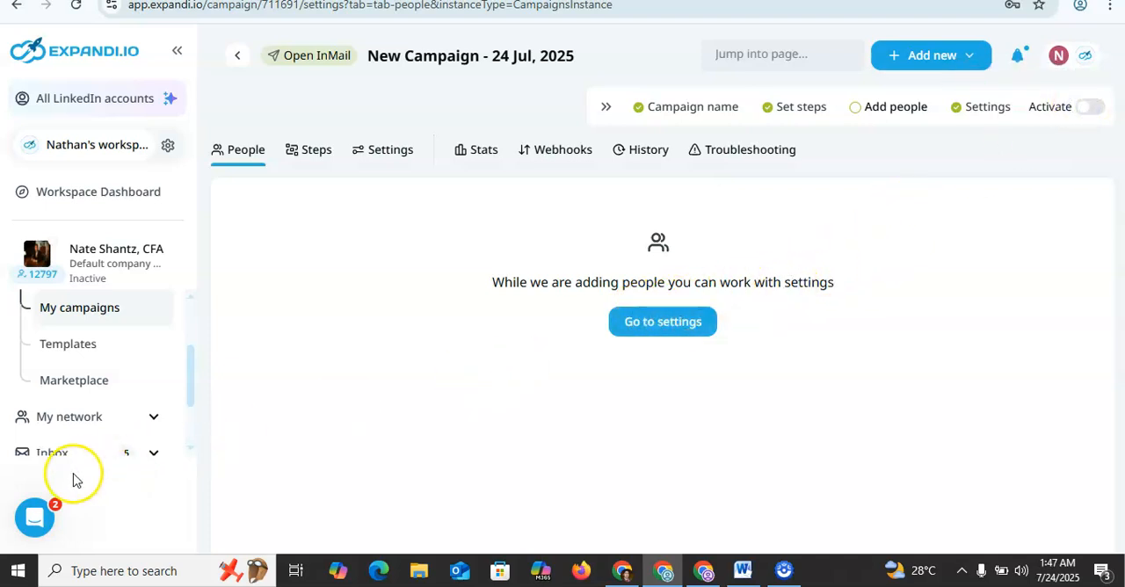
click(79, 306)
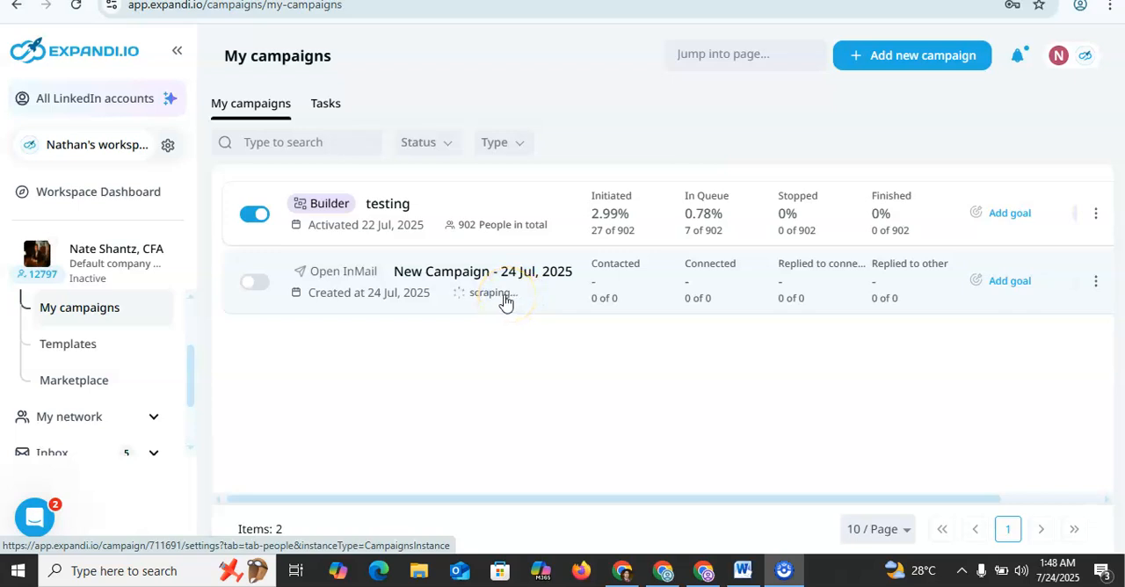
mouse_move(256, 288)
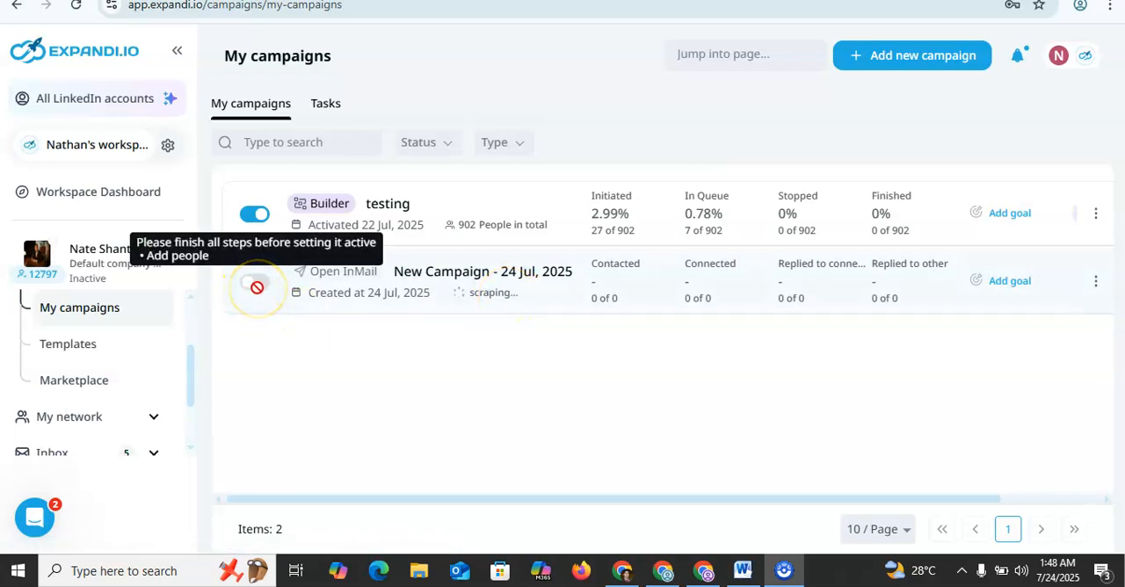